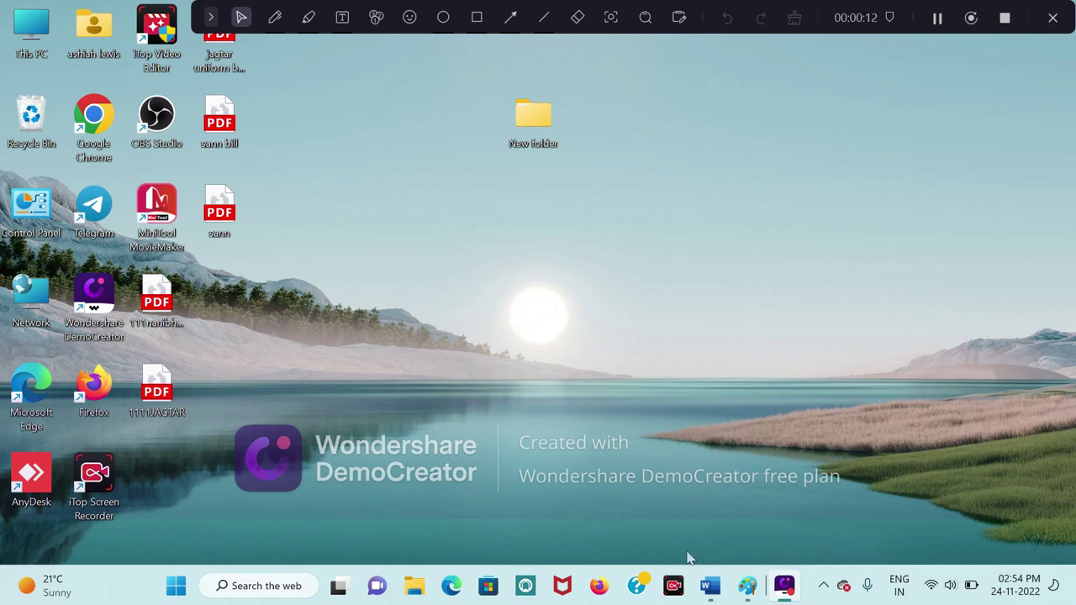
Step: Launch Firefox and go to the PFMS login page
{"action": "left_click", "coordinate": [599, 586]}
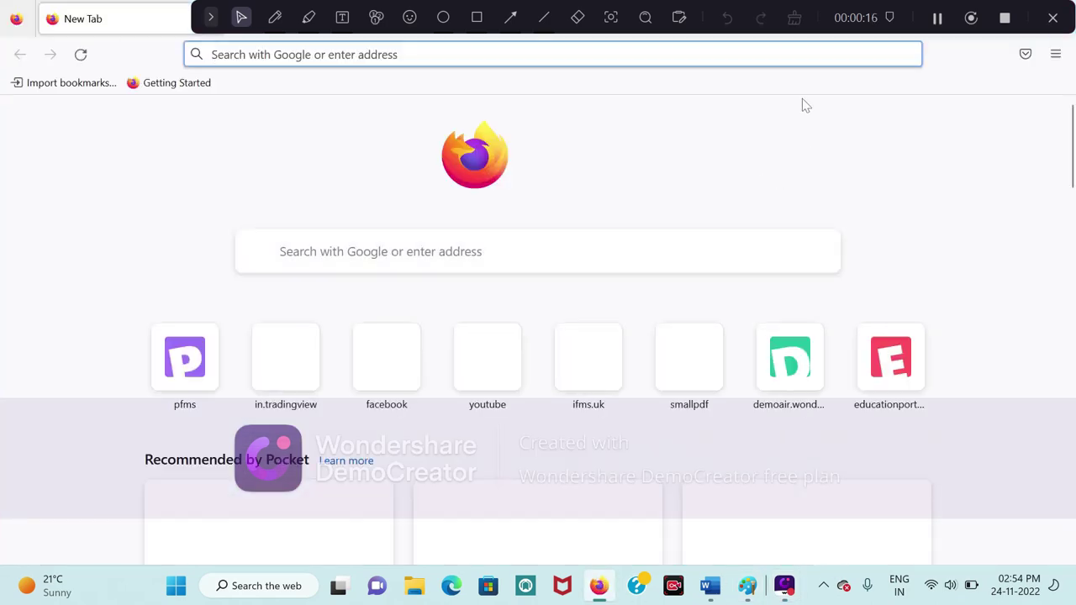
{"action": "left_click", "coordinate": [762, 59]}
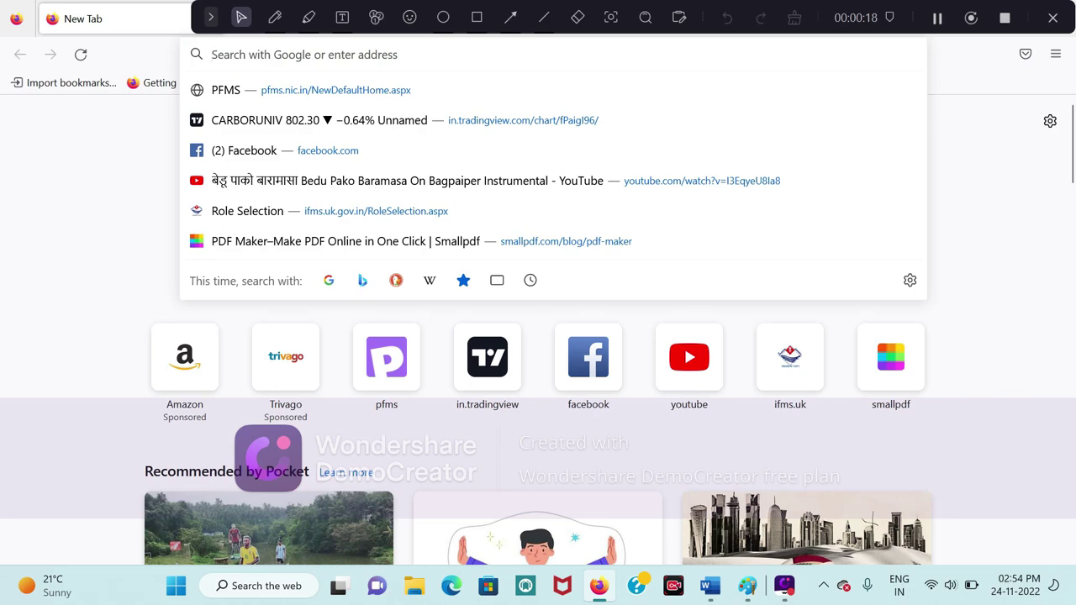
{"action": "left_click", "coordinate": [709, 90]}
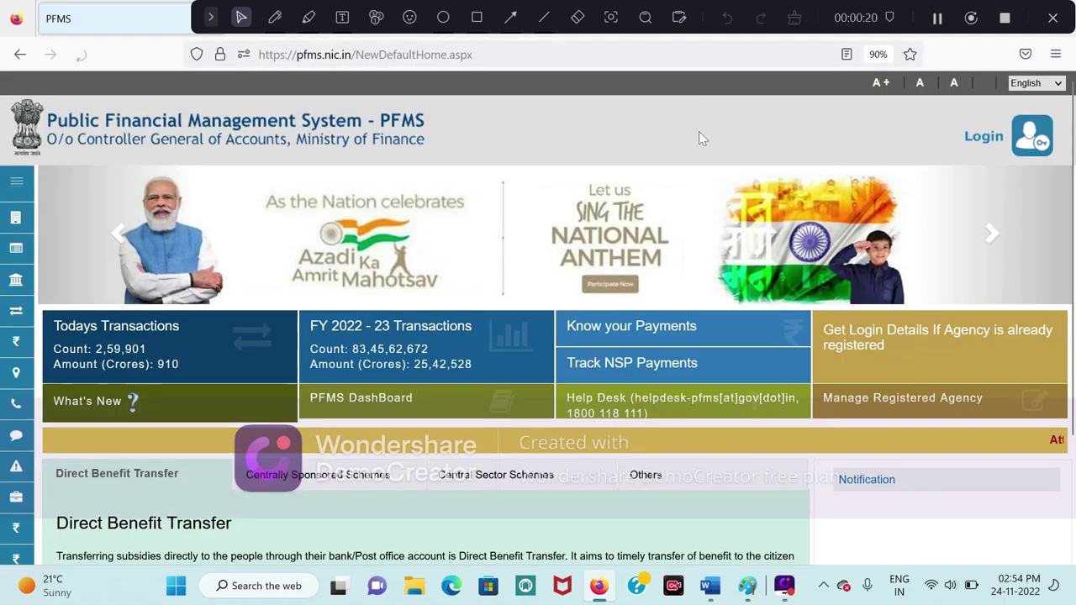
{"action": "left_click", "coordinate": [983, 141]}
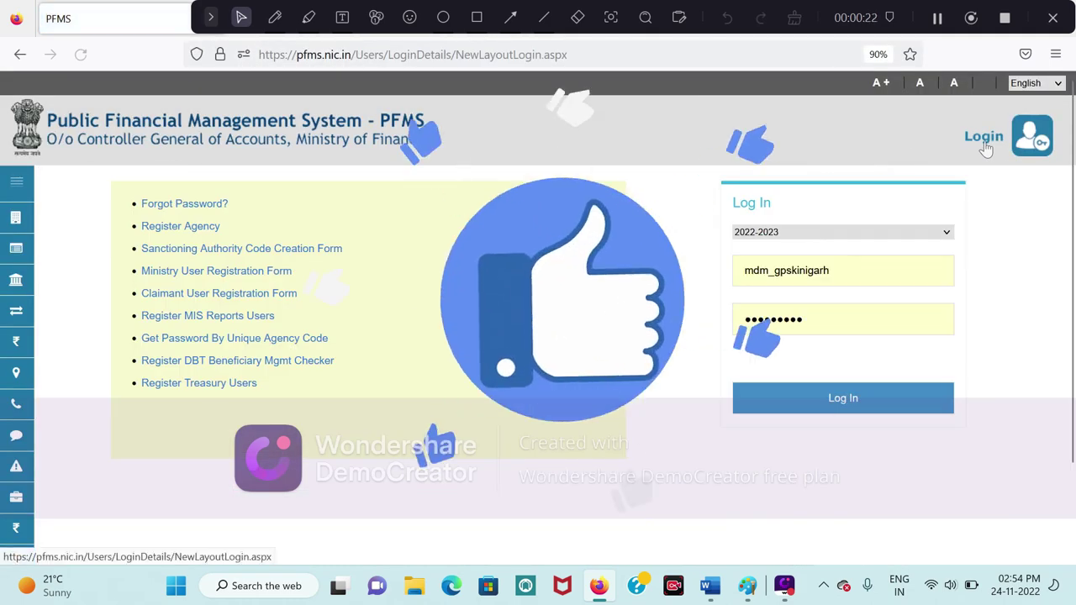
Step: Clear the saved username, enter the account password and sign in to the agency account
{"action": "left_click", "coordinate": [881, 280]}
{"action": "key", "text": "BackSpace"}
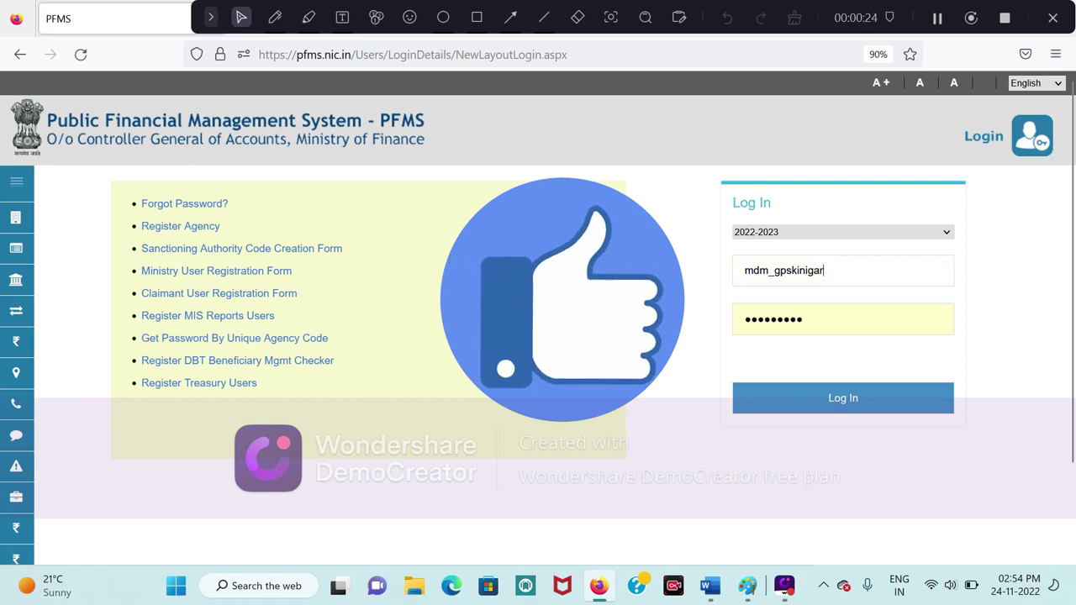
{"action": "key", "text": "BackSpace"}
{"action": "key", "text": "BackSpace"}
{"action": "key", "text": "BackSpace"}
{"action": "key", "text": "BackSpace"}
{"action": "key", "text": "BackSpace"}
{"action": "key", "text": "BackSpace"}
{"action": "key", "text": "BackSpace"}
{"action": "key", "text": "BackSpace"}
{"action": "key", "text": "BackSpace"}
{"action": "key", "text": "BackSpace"}
{"action": "key", "text": "BackSpace"}
{"action": "key", "text": "BackSpace"}
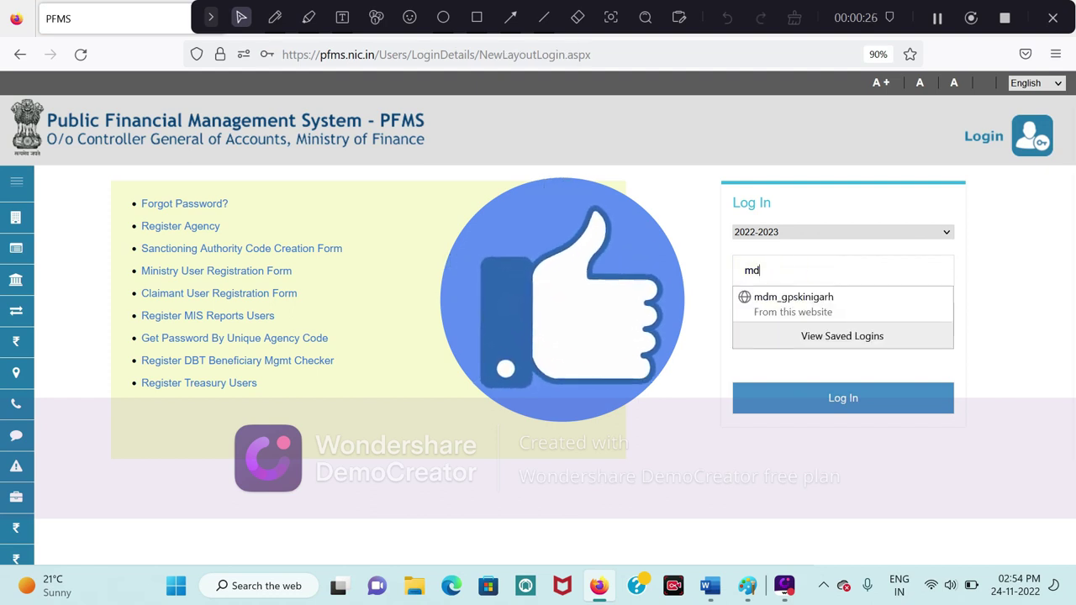
{"action": "key", "text": "BackSpace"}
{"action": "key", "text": "BackSpace"}
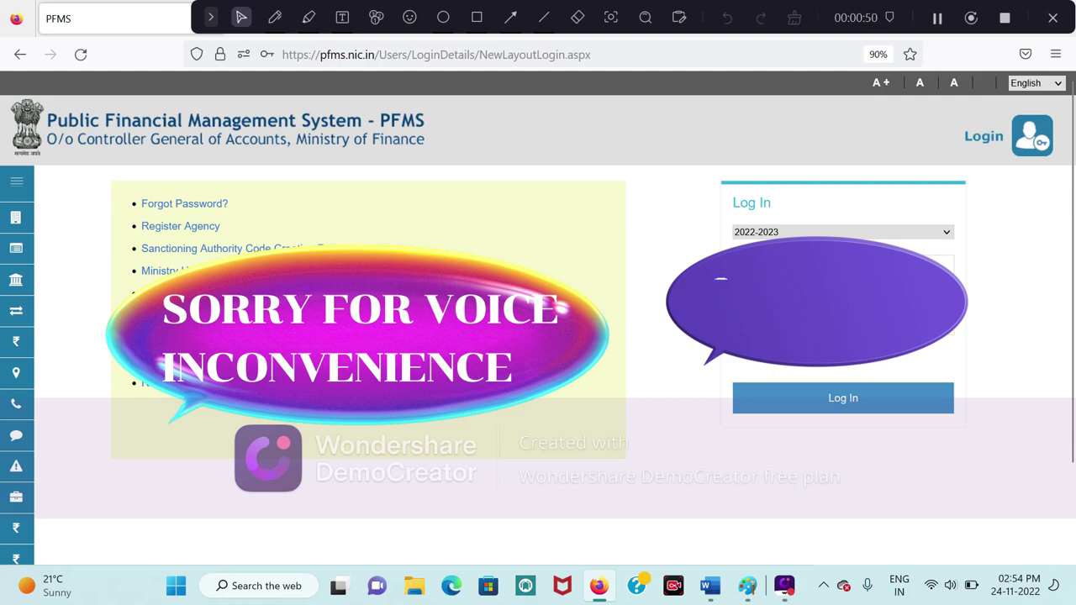
{"action": "left_click", "coordinate": [842, 353]}
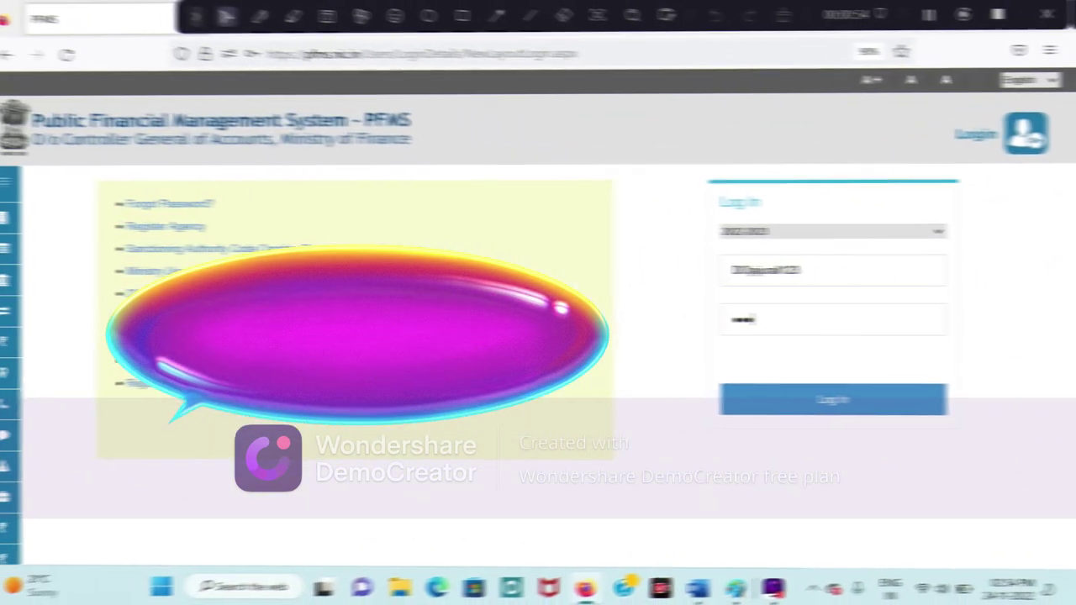
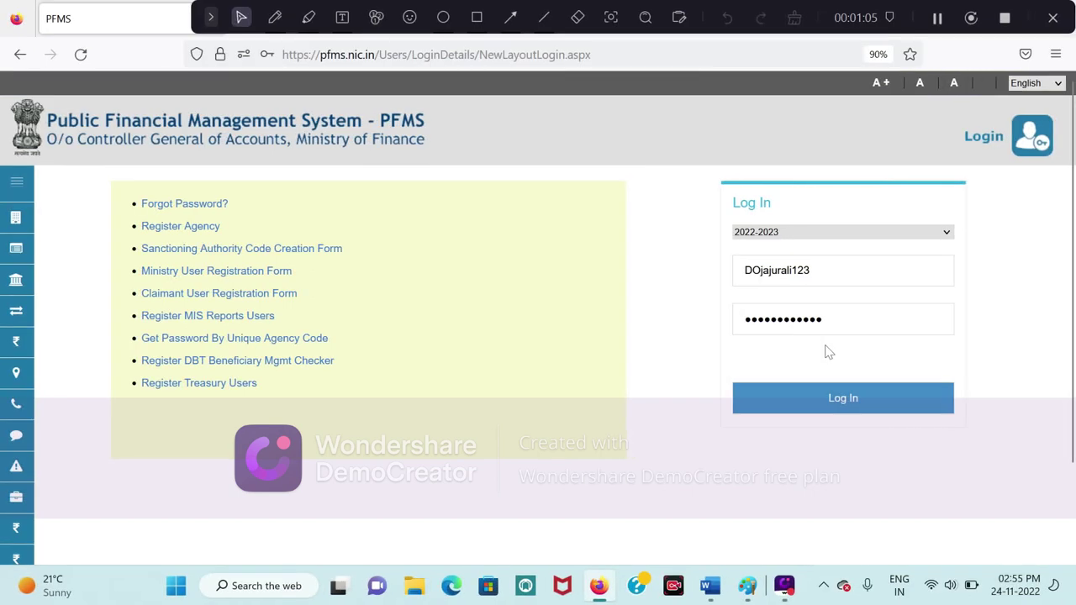
{"action": "left_click", "coordinate": [832, 407]}
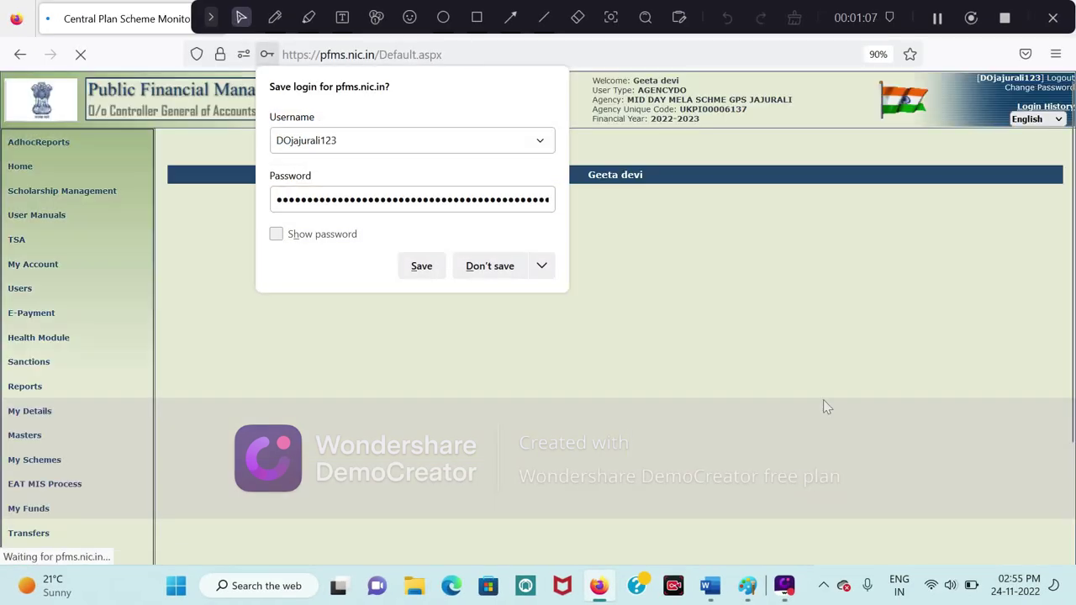
Step: Dismiss the save-login prompt and bring up the Masters > Vendors menu
{"action": "left_click", "coordinate": [786, 401]}
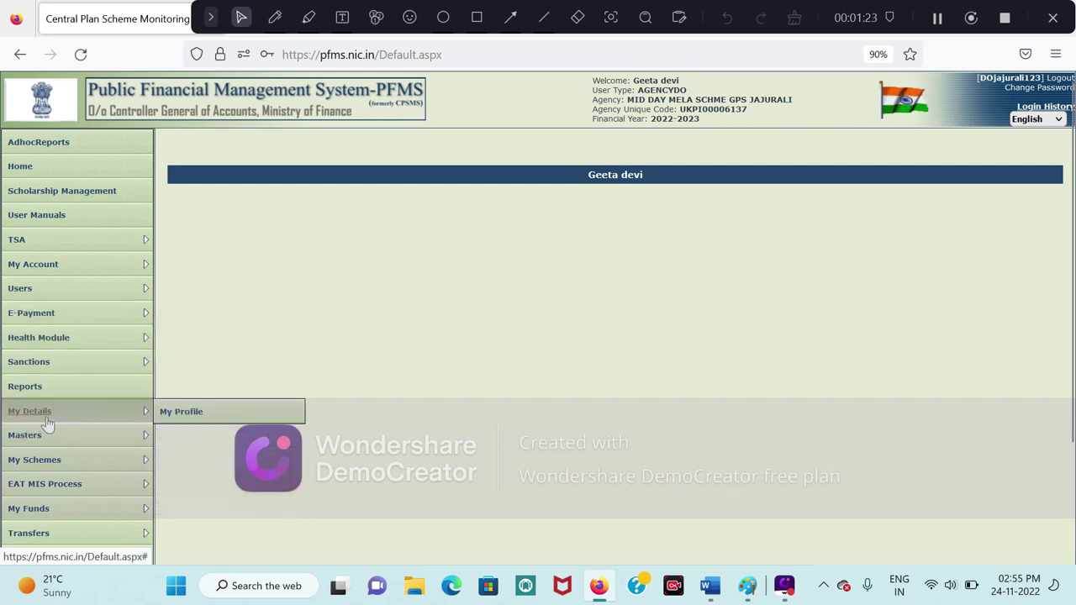
{"action": "mouse_move", "coordinate": [48, 519]}
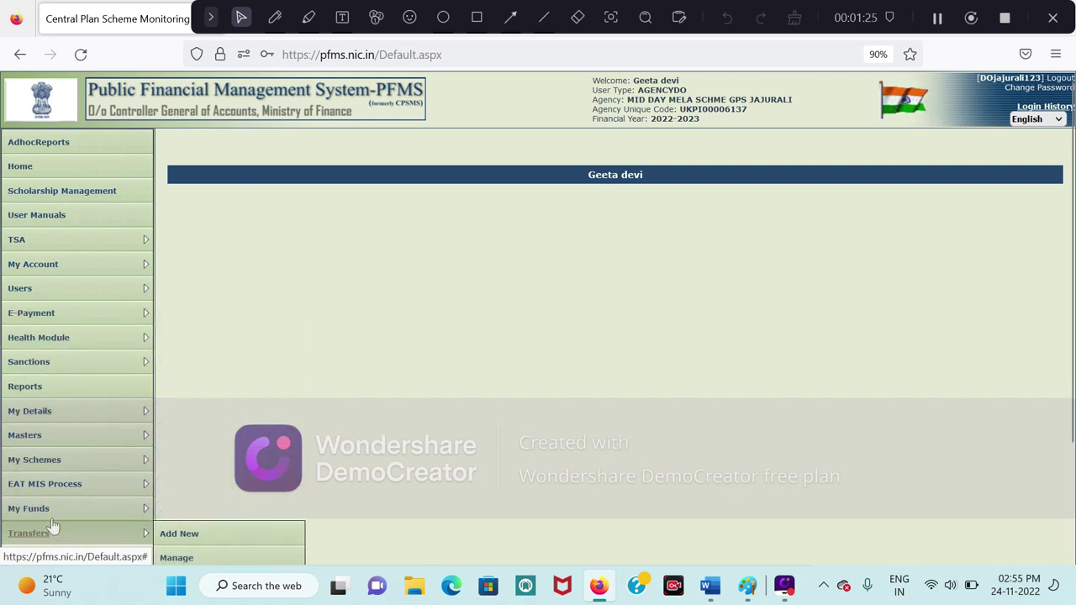
{"action": "mouse_move", "coordinate": [70, 444]}
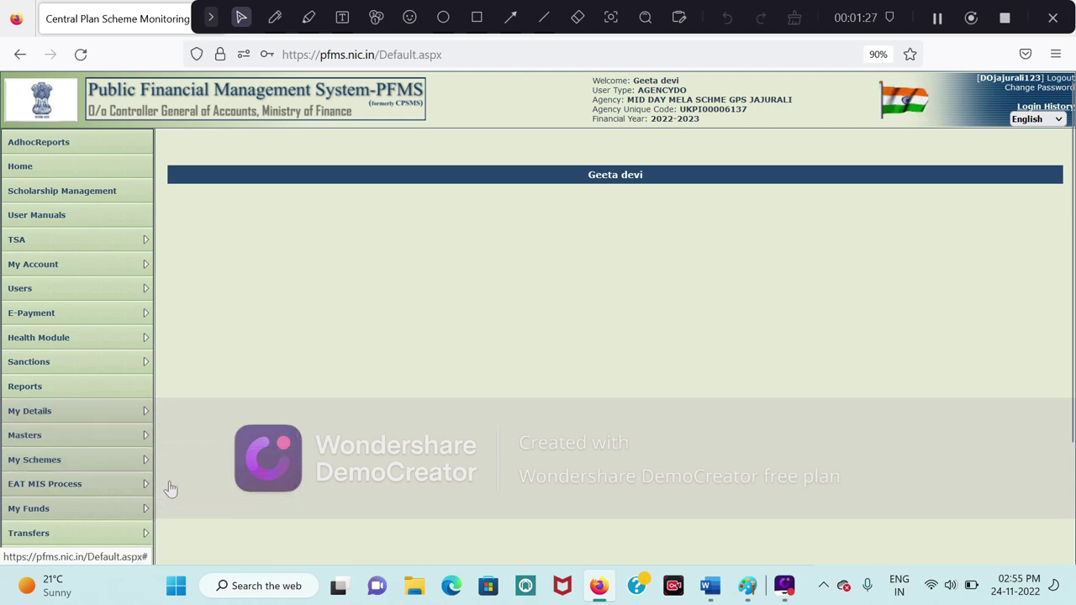
{"action": "mouse_move", "coordinate": [186, 466]}
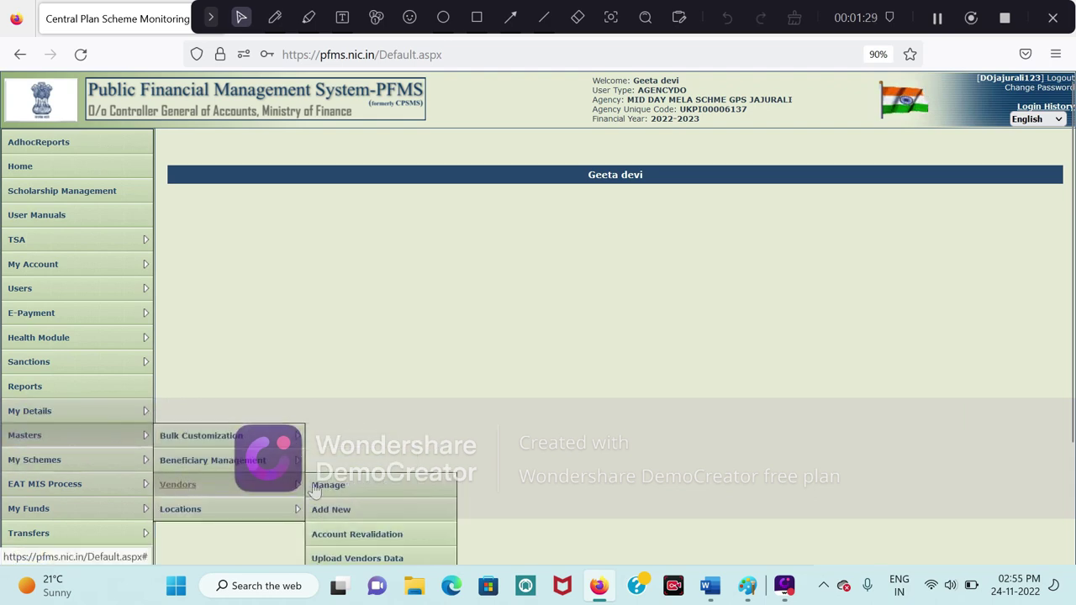
Step: Start a new vendor and enter the name ANIL TRADERS
{"action": "left_click", "coordinate": [324, 511]}
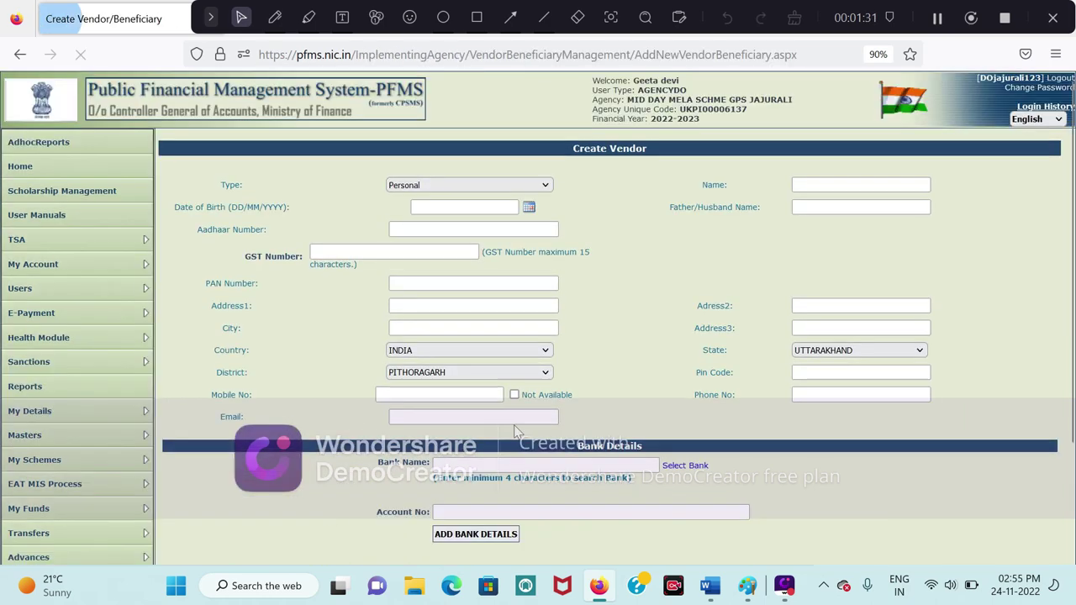
{"action": "left_click", "coordinate": [820, 193]}
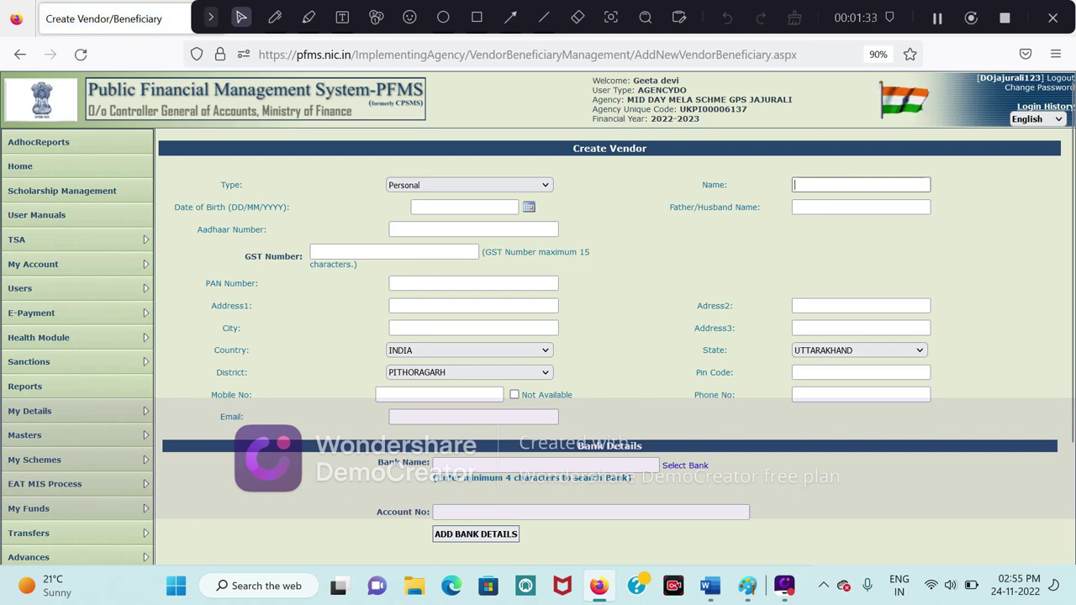
{"action": "type", "text": "anit"}
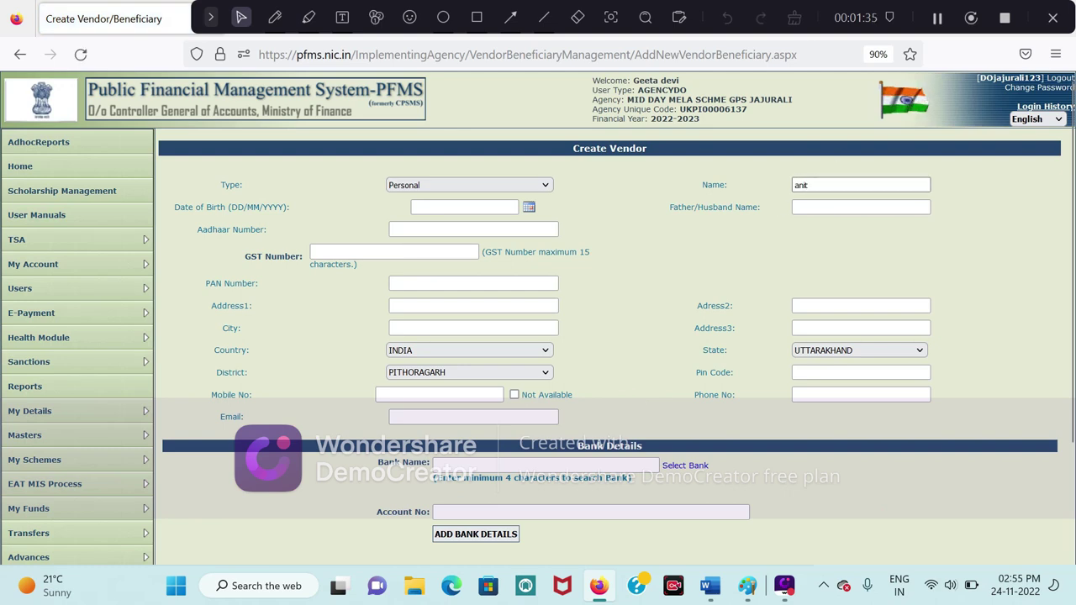
{"action": "key", "text": "BackSpace"}
{"action": "key", "text": "BackSpace"}
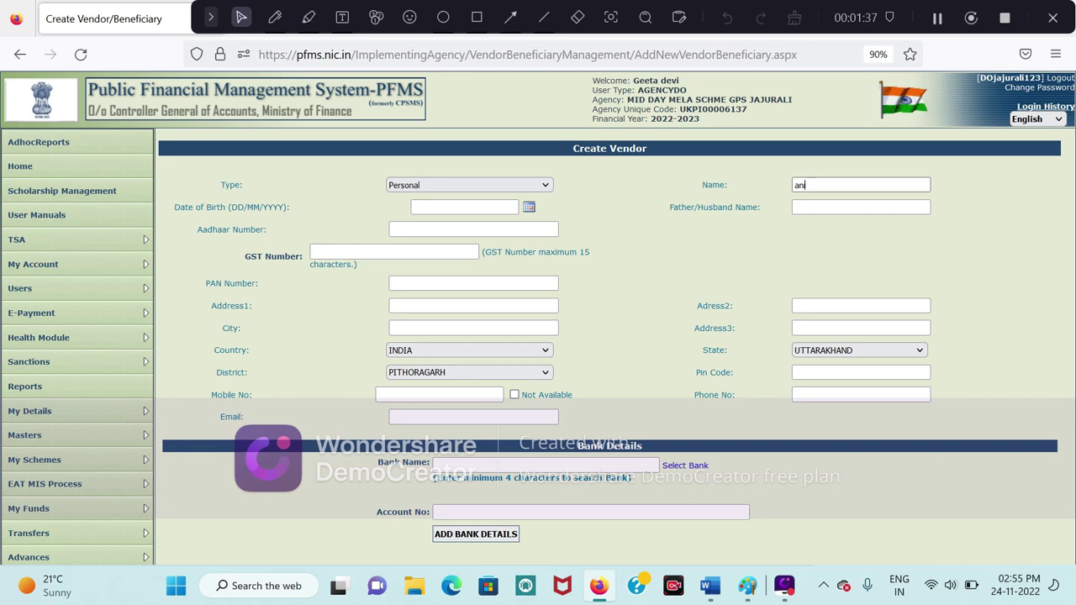
{"action": "key", "text": "BackSpace"}
{"action": "key", "text": "BackSpace"}
{"action": "type", "text": "ANIL"}
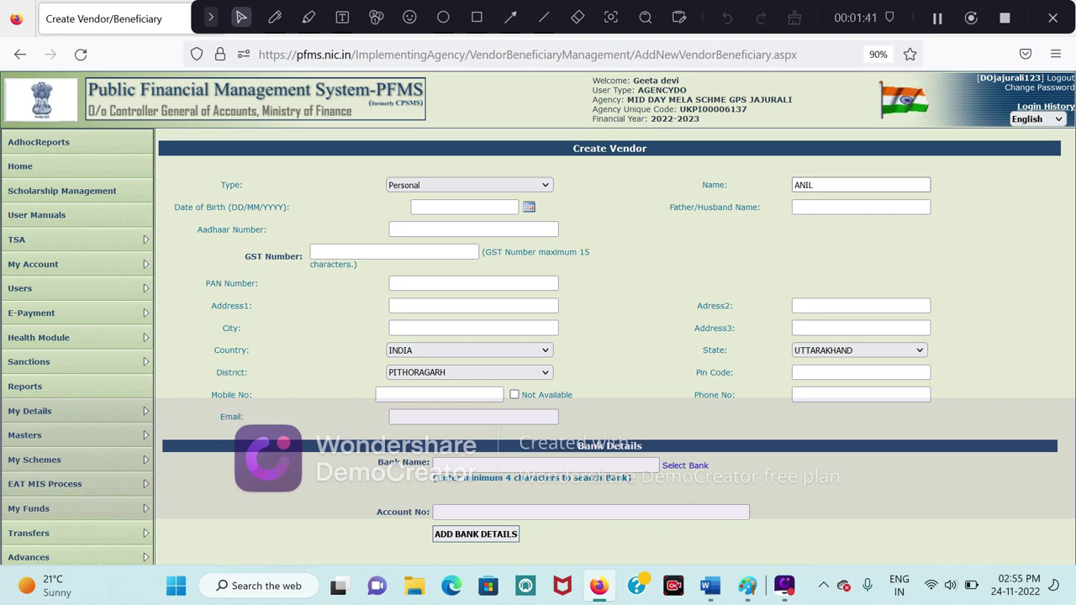
{"action": "type", "text": " TRADERS"}
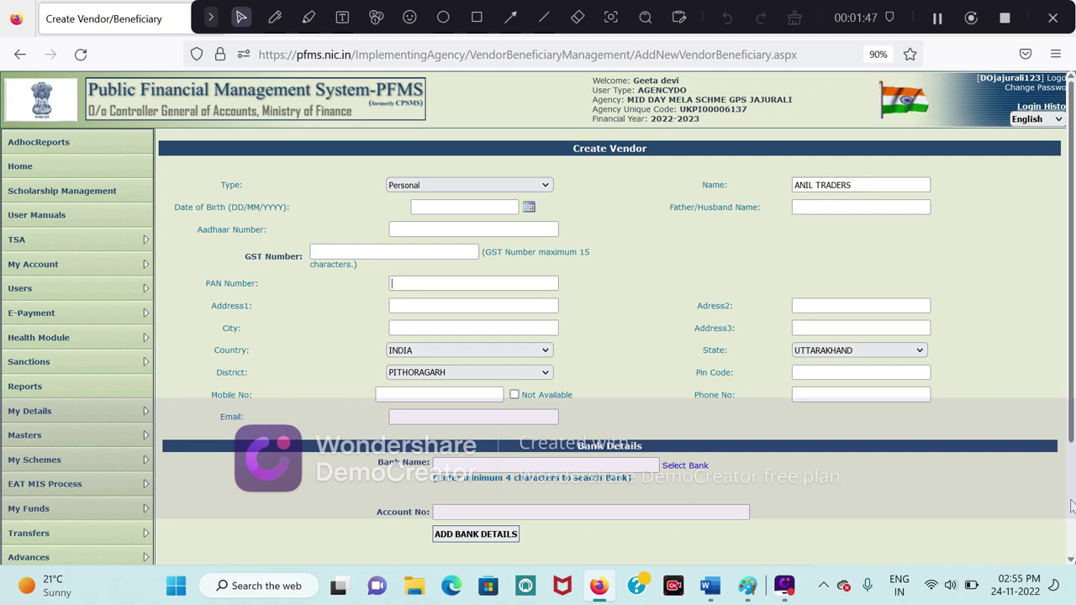
Step: Try saving the vendor to reveal the Required Address1, City and Mobile No fields
{"action": "scroll", "coordinate": [950, 479], "scroll_direction": "down", "scroll_amount": 3}
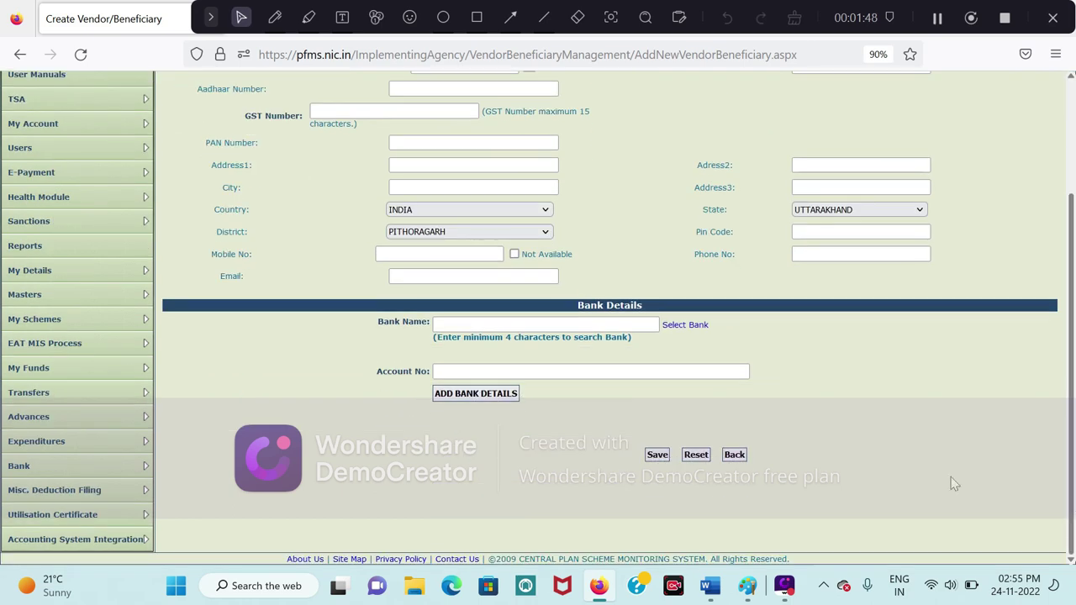
{"action": "left_click", "coordinate": [655, 456]}
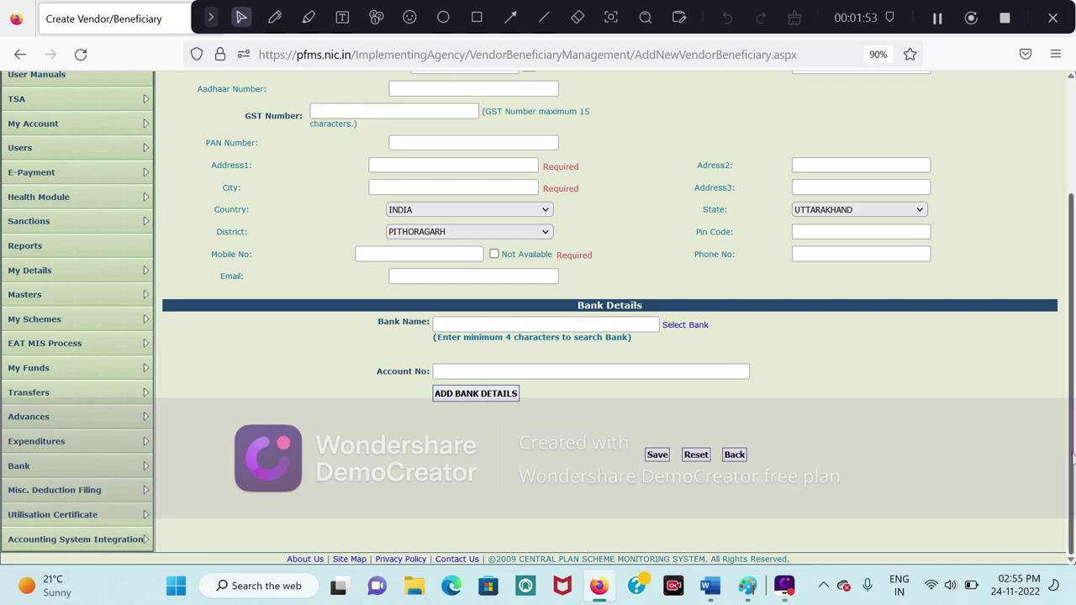
{"action": "scroll", "coordinate": [1072, 458], "scroll_direction": "up", "scroll_amount": 2}
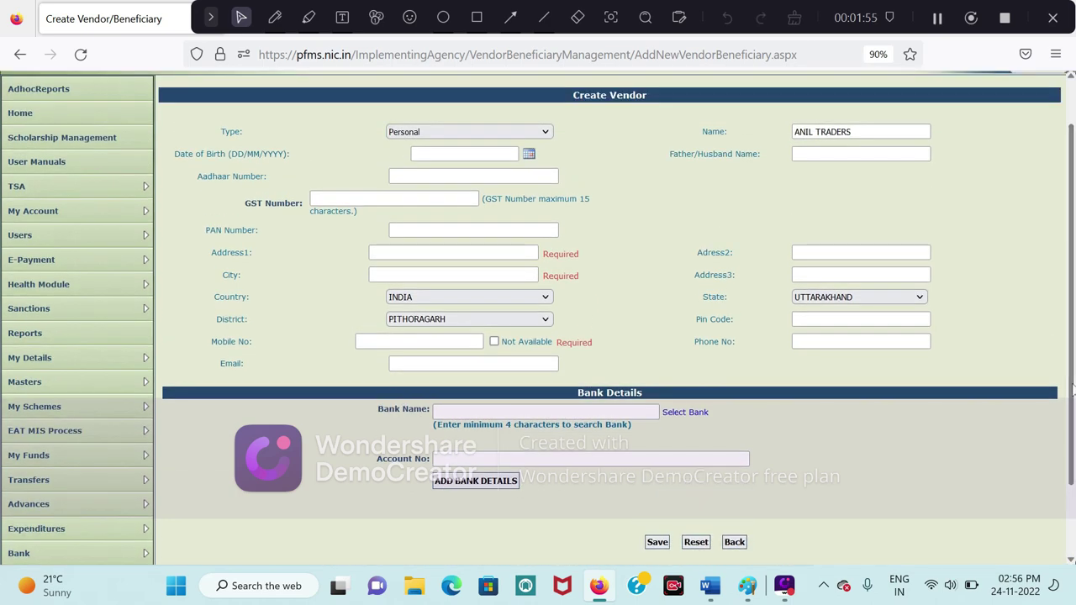
{"action": "mouse_move", "coordinate": [76, 382]}
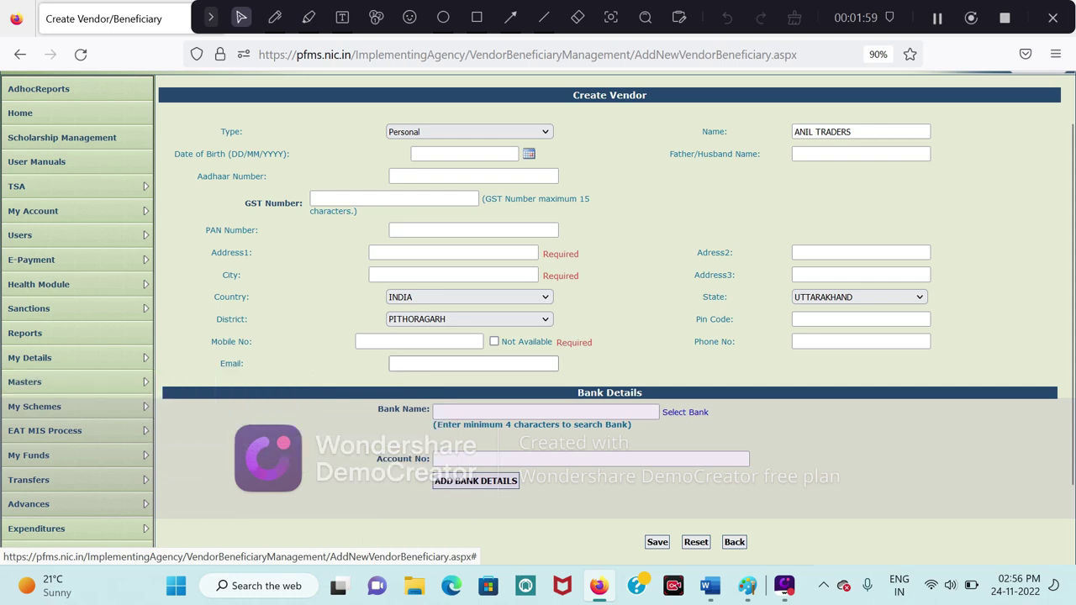
{"action": "left_click", "coordinate": [802, 252]}
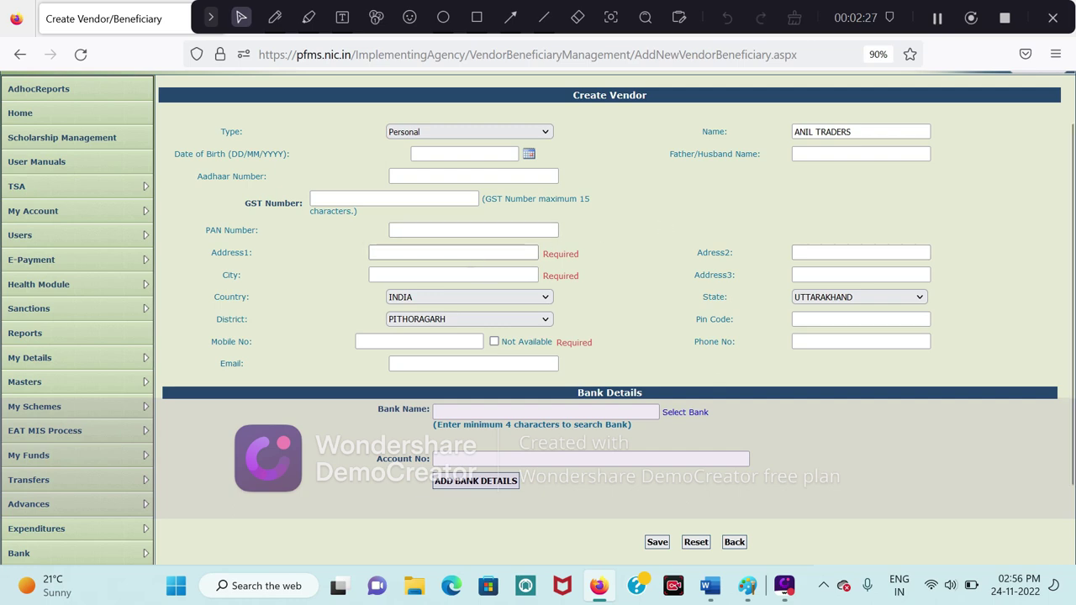
{"action": "left_click", "coordinate": [454, 252]}
{"action": "type", "text": "PI"}
{"action": "key", "text": "BackSpace"}
{"action": "key", "text": "BackSpace"}
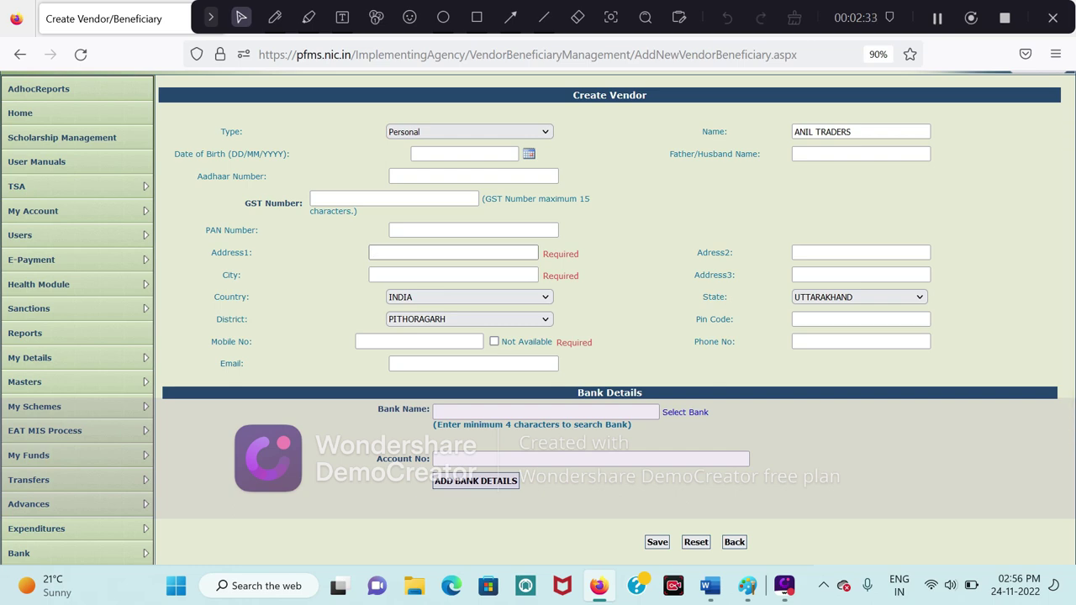
{"action": "type", "text": "P"}
{"action": "key", "text": "BackSpace"}
{"action": "type", "text": "ZILA S"}
{"action": "type", "text": "HABAGAAR PITHORAGARH"}
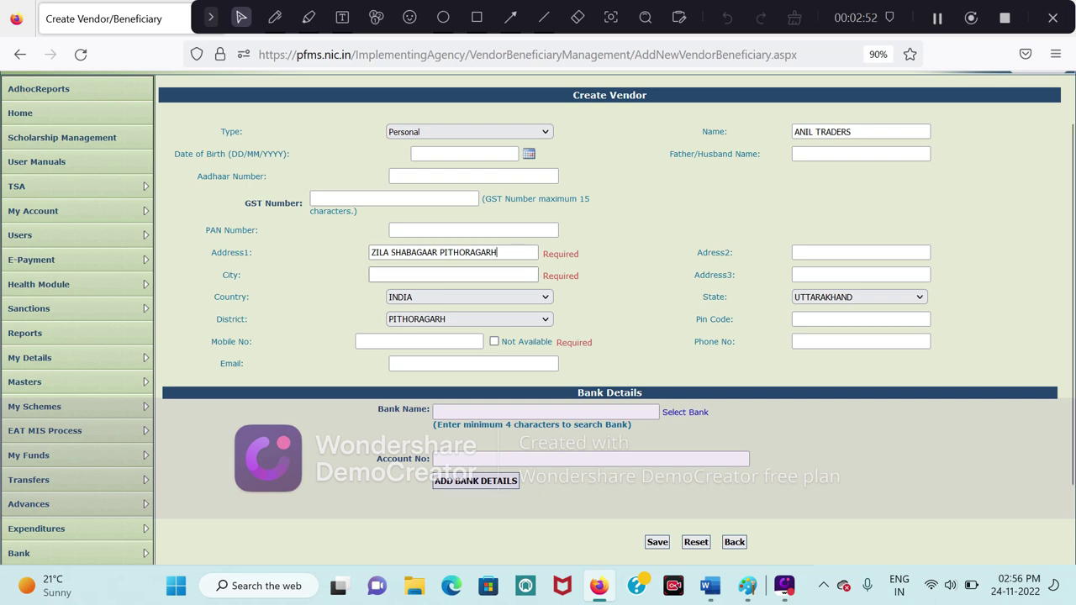
{"action": "key", "text": "Tab"}
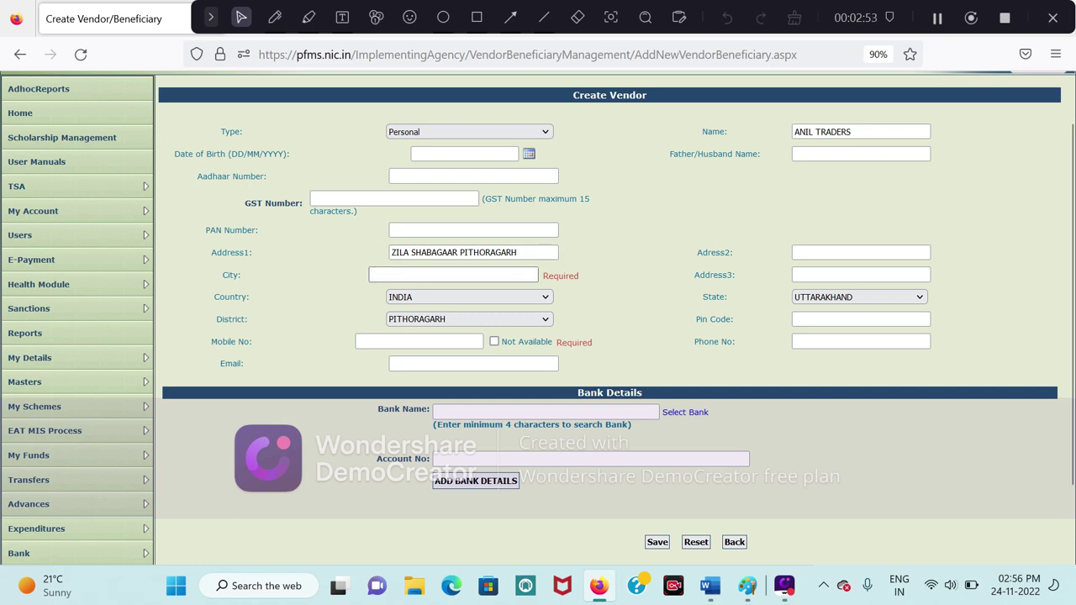
Step: Set City to PITHORAGARH and enter the vendor's mobile number
{"action": "type", "text": "PITHO"}
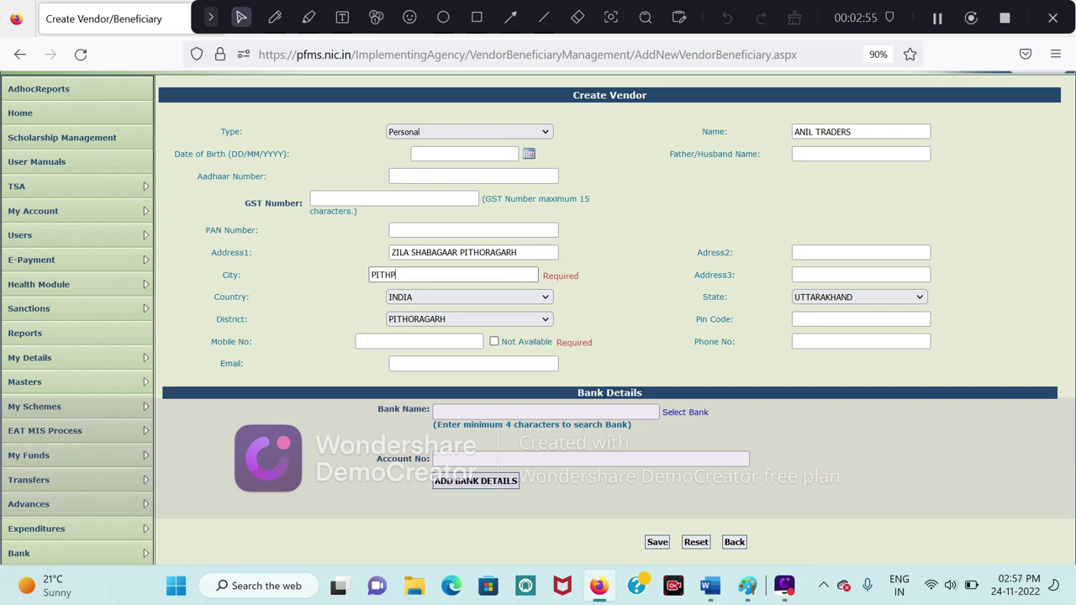
{"action": "key", "text": "BackSpace"}
{"action": "type", "text": "ORAGARH"}
{"action": "key", "text": "Tab"}
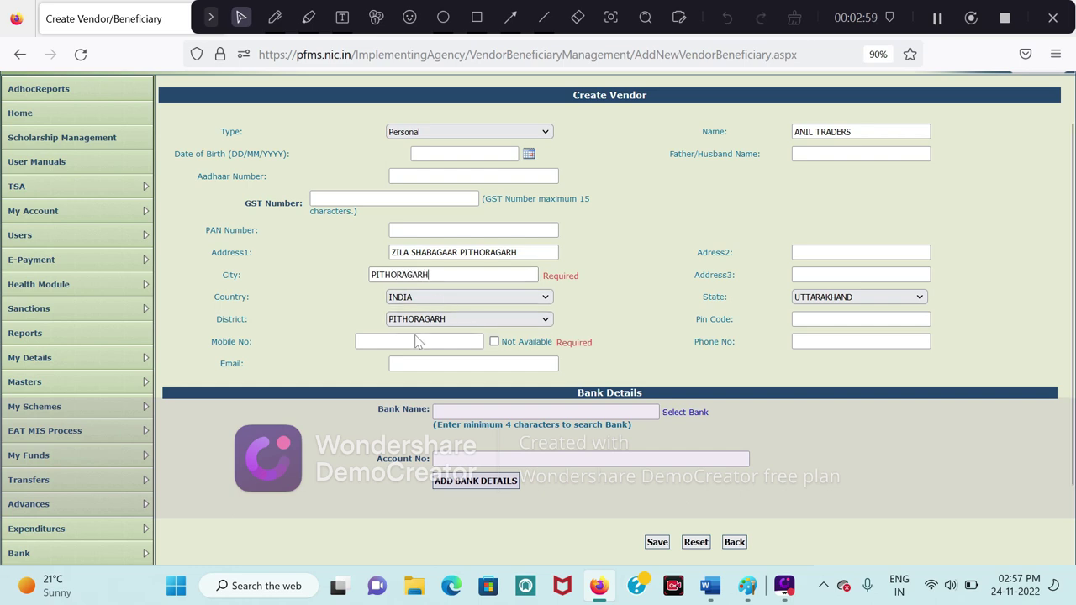
{"action": "left_click", "coordinate": [421, 341]}
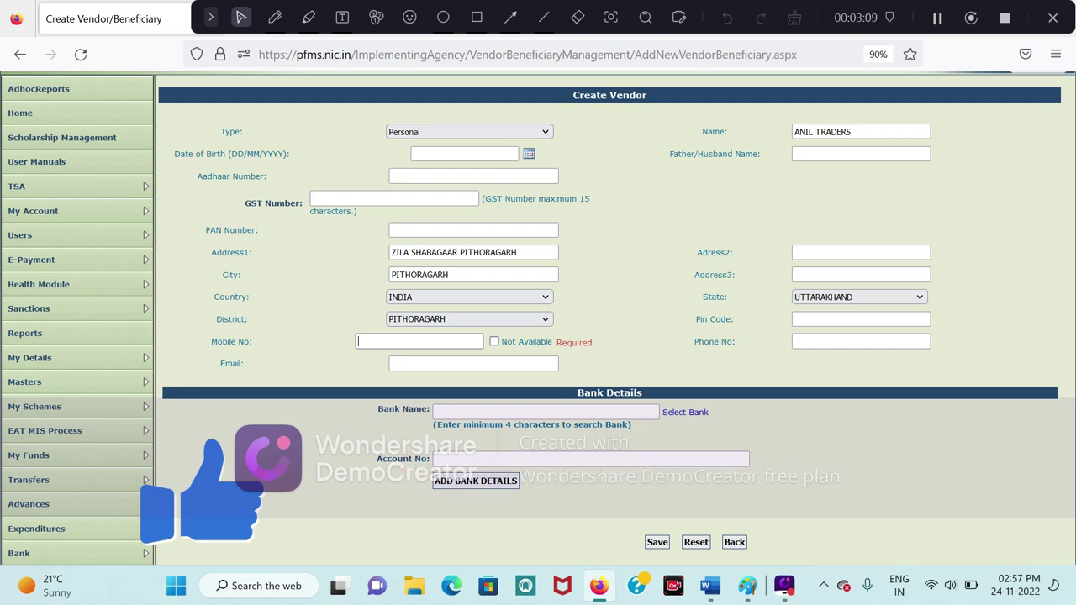
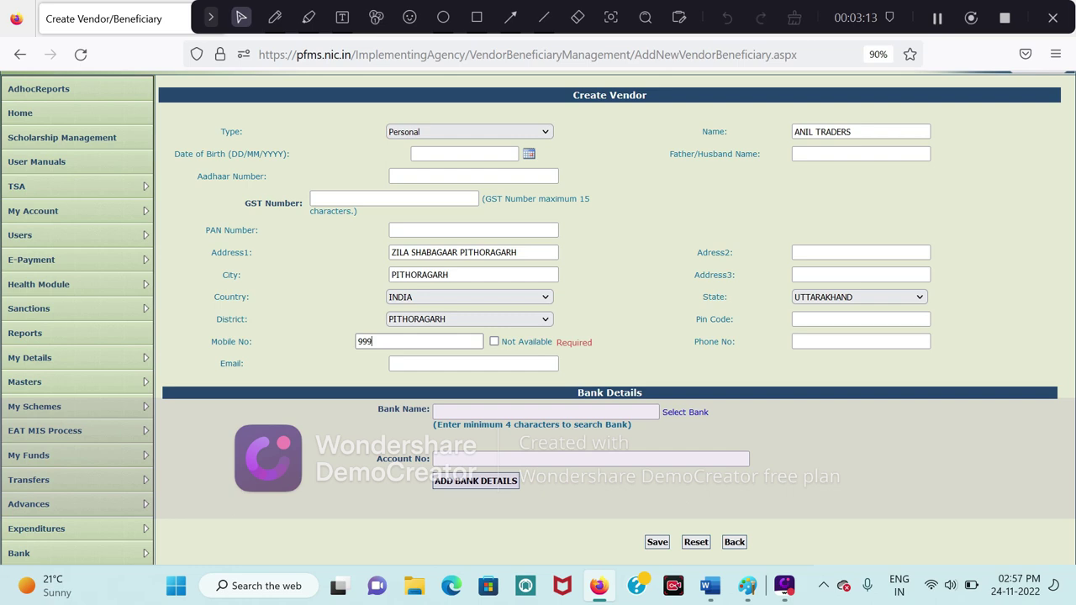
{"action": "left_click", "coordinate": [546, 412]}
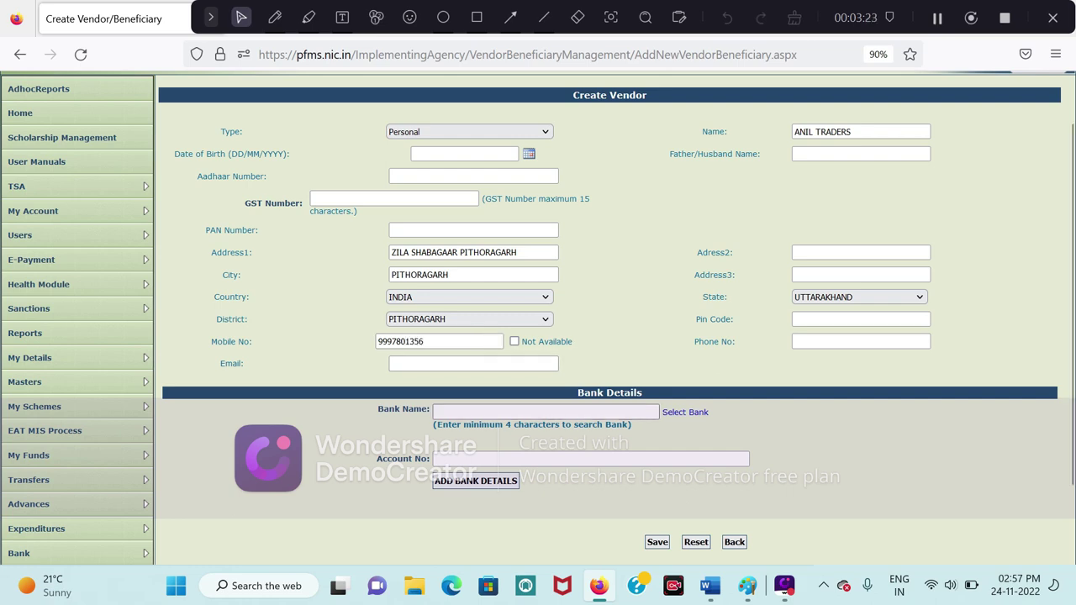
Step: Search banks for BANK OF INDIA and pick BANK OF INDIA (Y) as the vendor's bank
{"action": "left_click", "coordinate": [685, 412]}
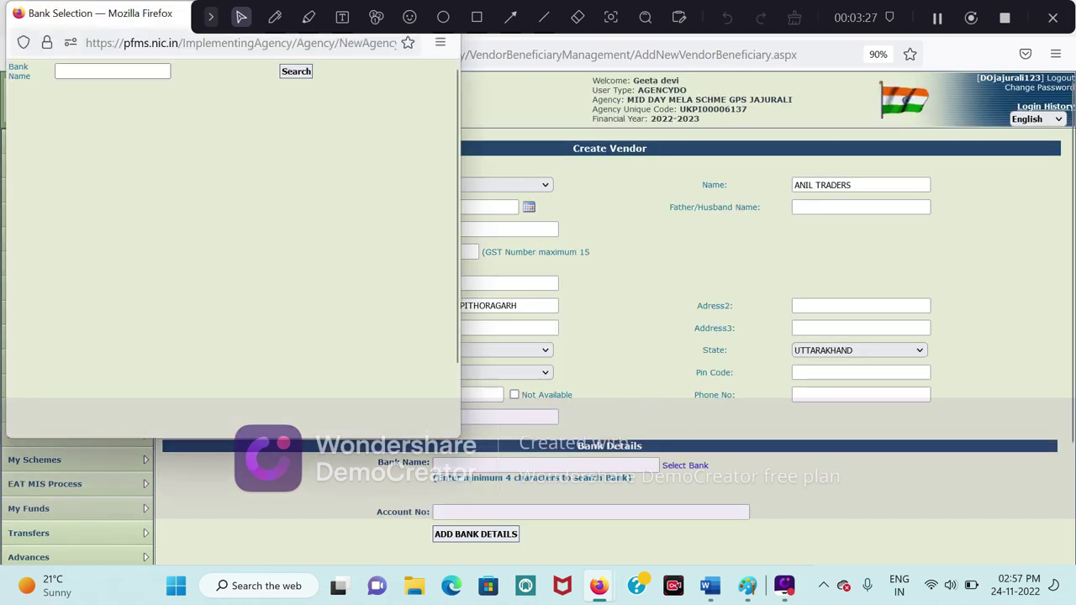
{"action": "type", "text": "BANK"}
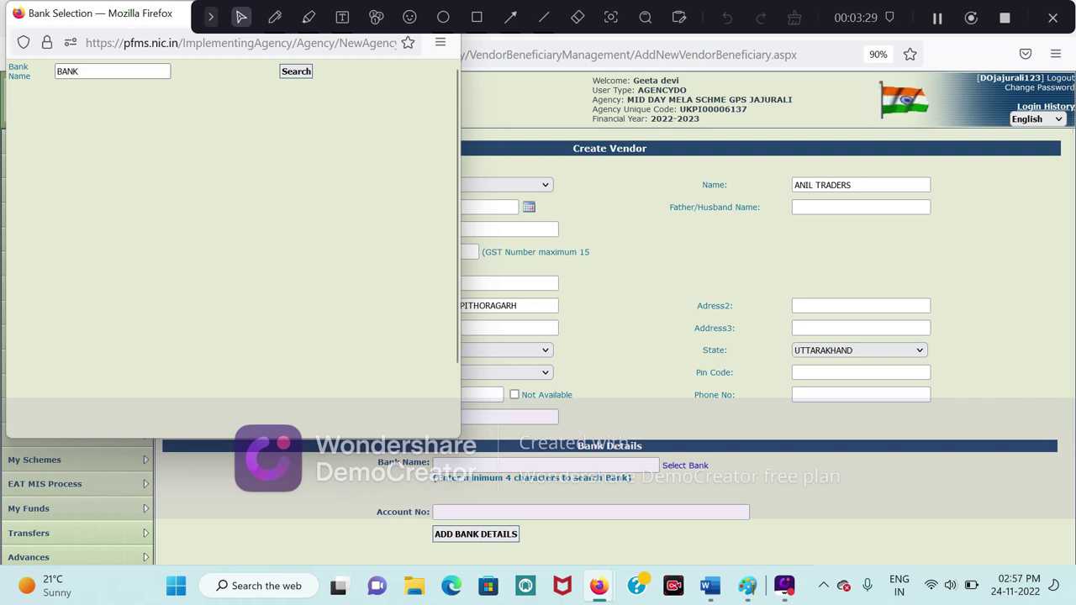
{"action": "type", "text": "OF IN"}
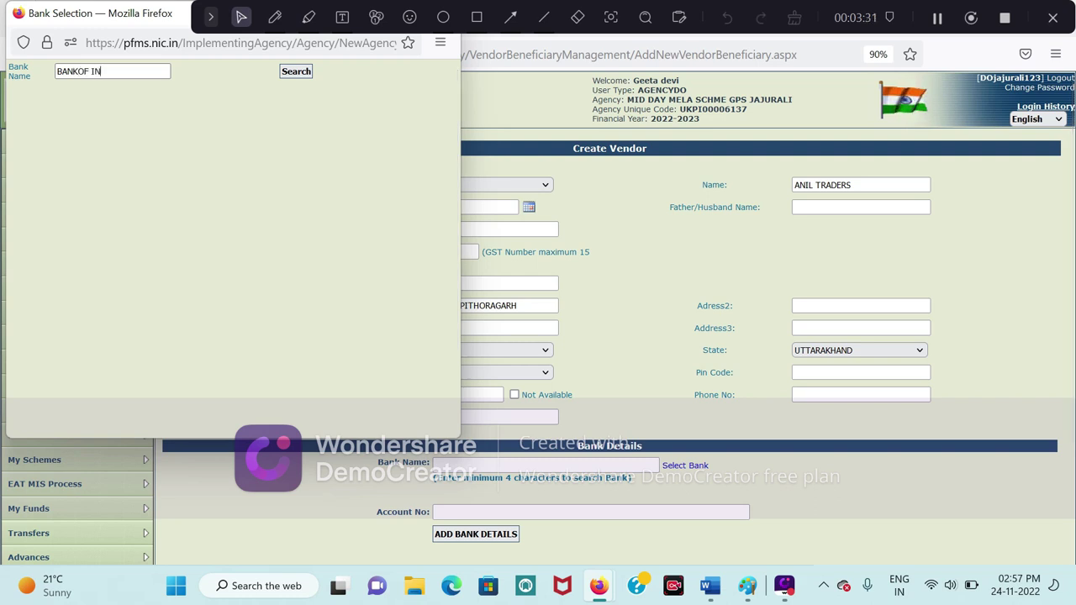
{"action": "type", "text": "DIA"}
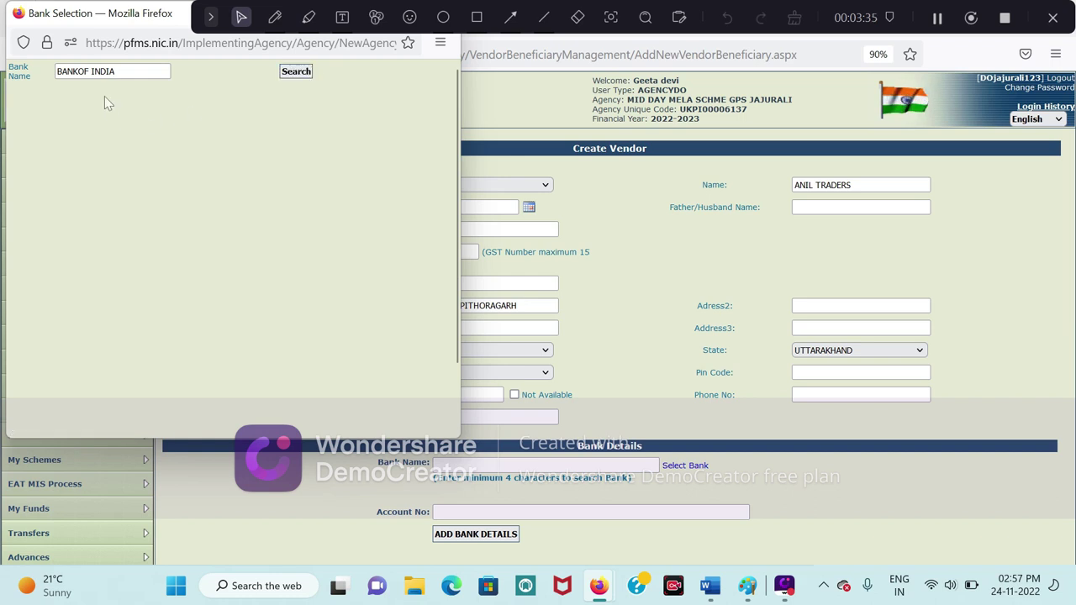
{"action": "left_click", "coordinate": [82, 71]}
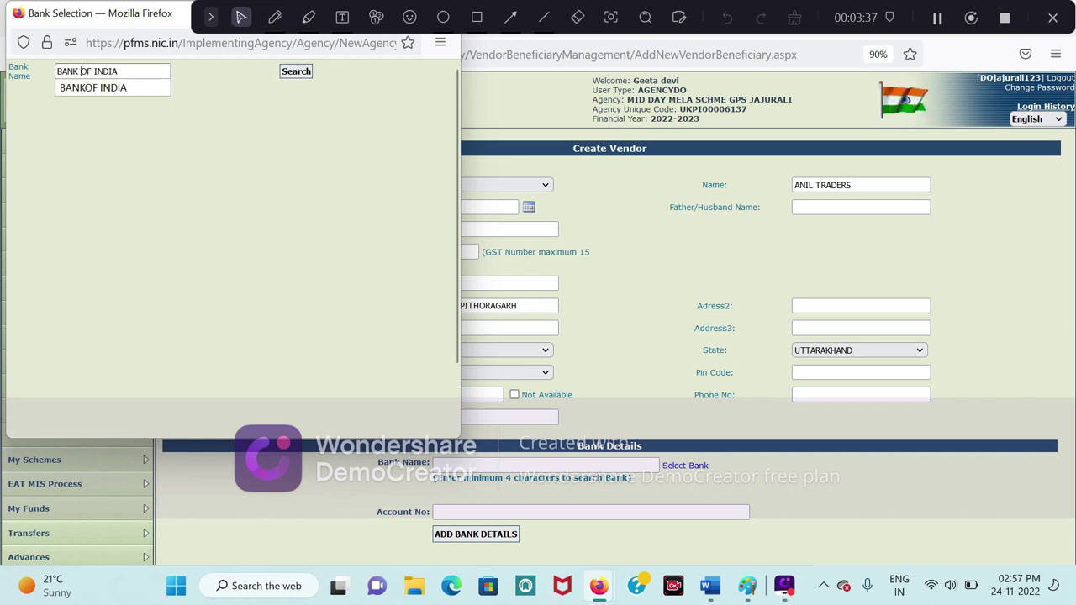
{"action": "left_click", "coordinate": [295, 72]}
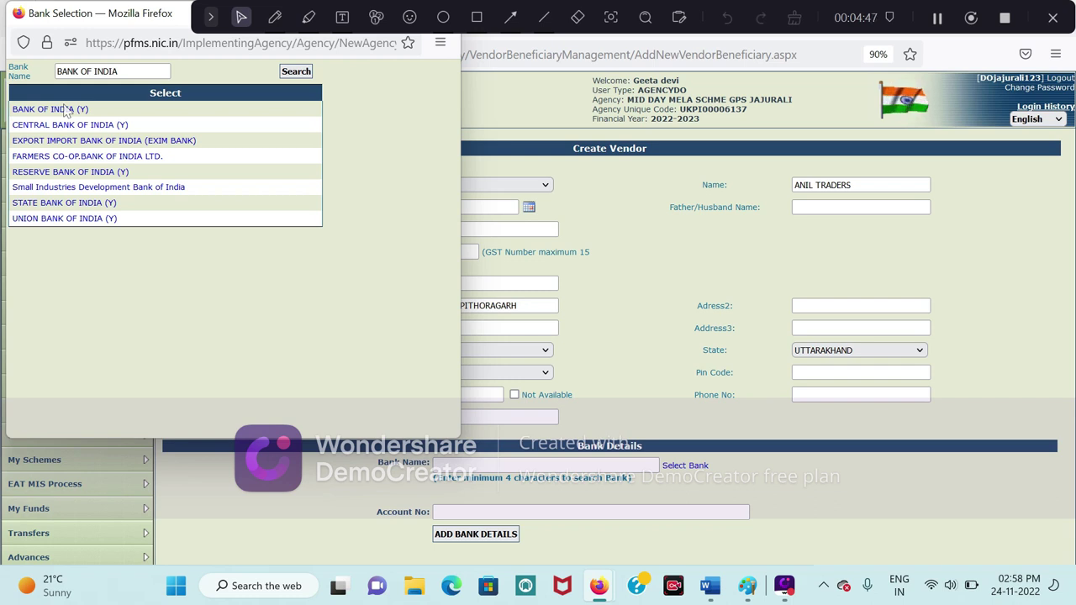
{"action": "left_click", "coordinate": [59, 112]}
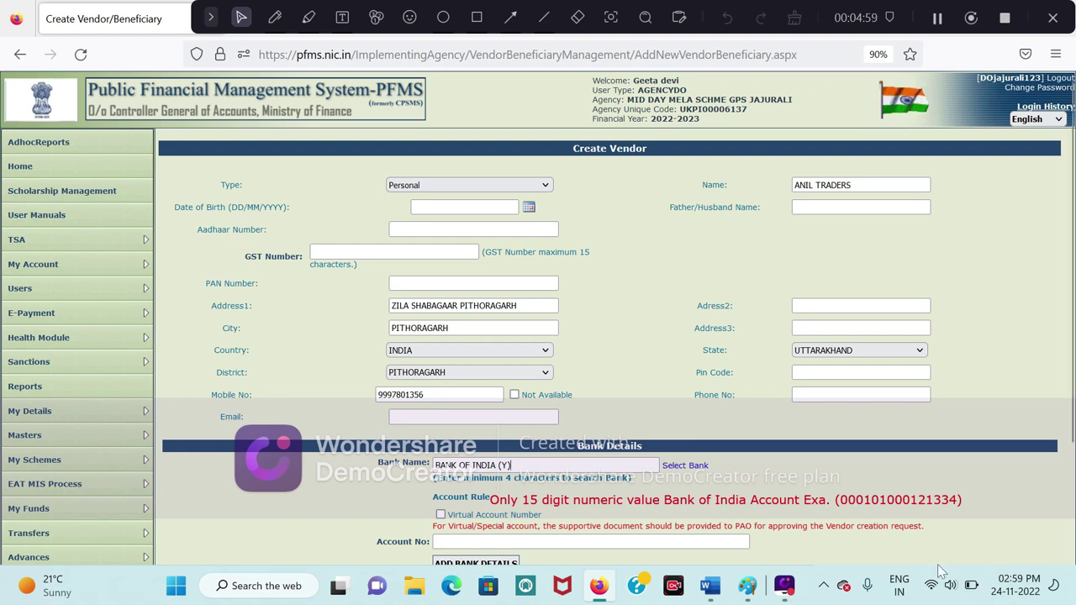
Step: Enter the vendor's BANK OF INDIA account number and save the vendor record
{"action": "scroll", "coordinate": [1064, 518], "scroll_direction": "down", "scroll_amount": 3}
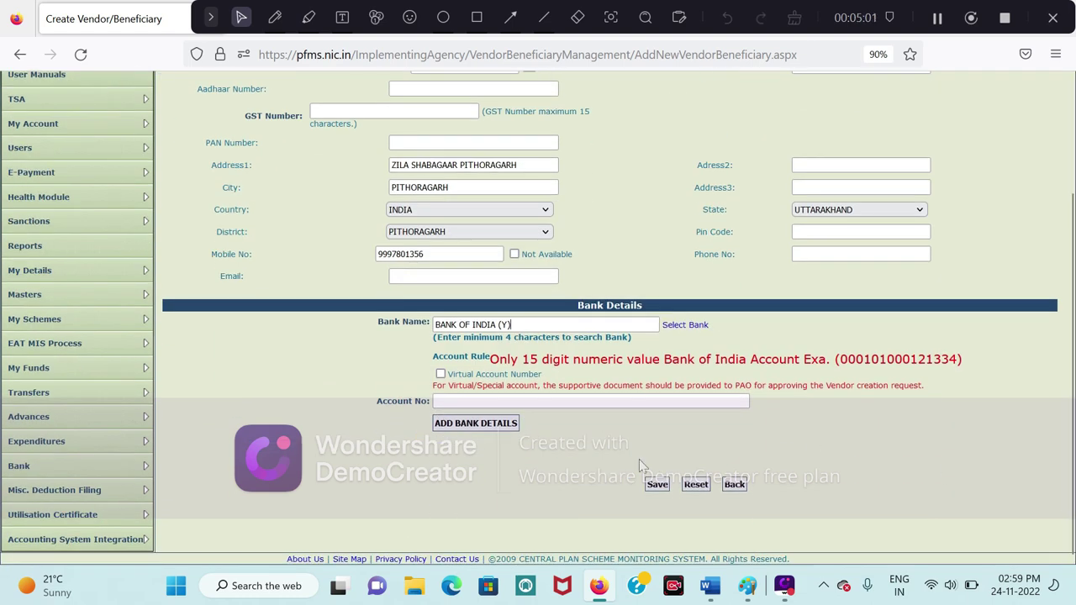
{"action": "left_click", "coordinate": [655, 485]}
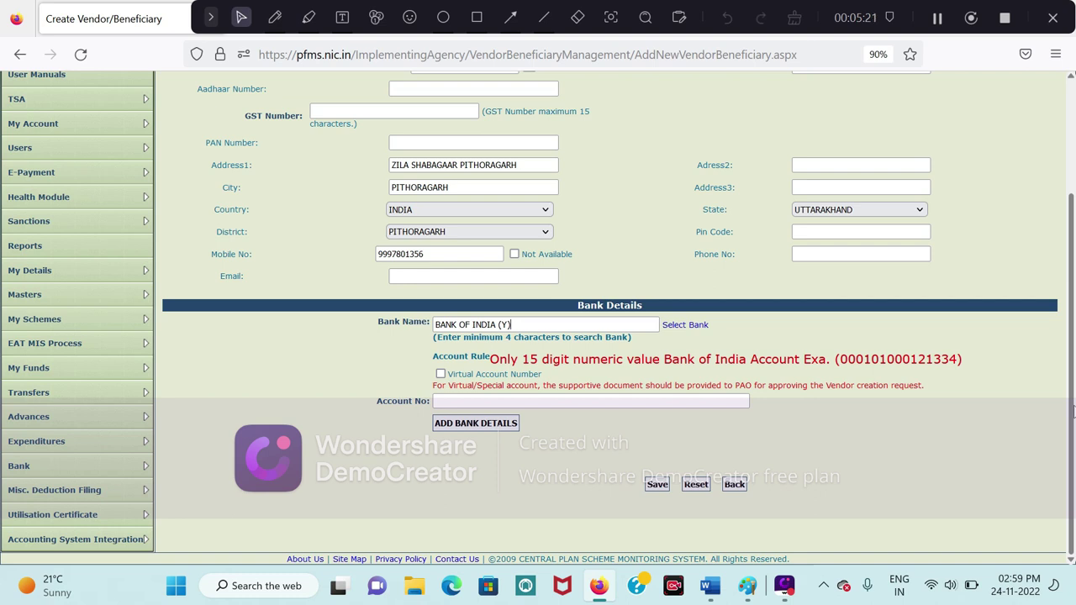
{"action": "left_click", "coordinate": [680, 402]}
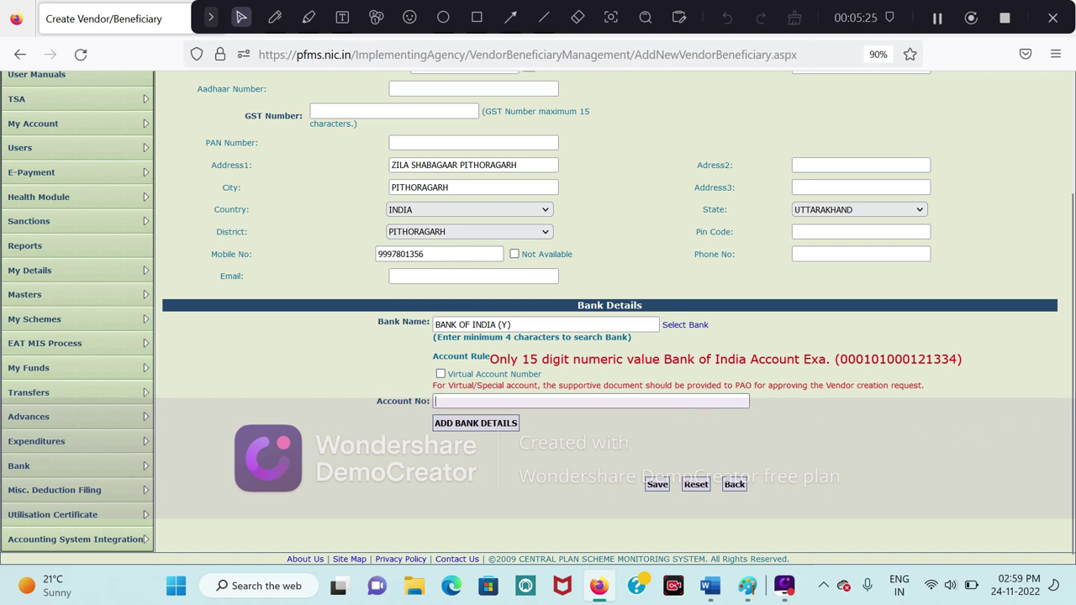
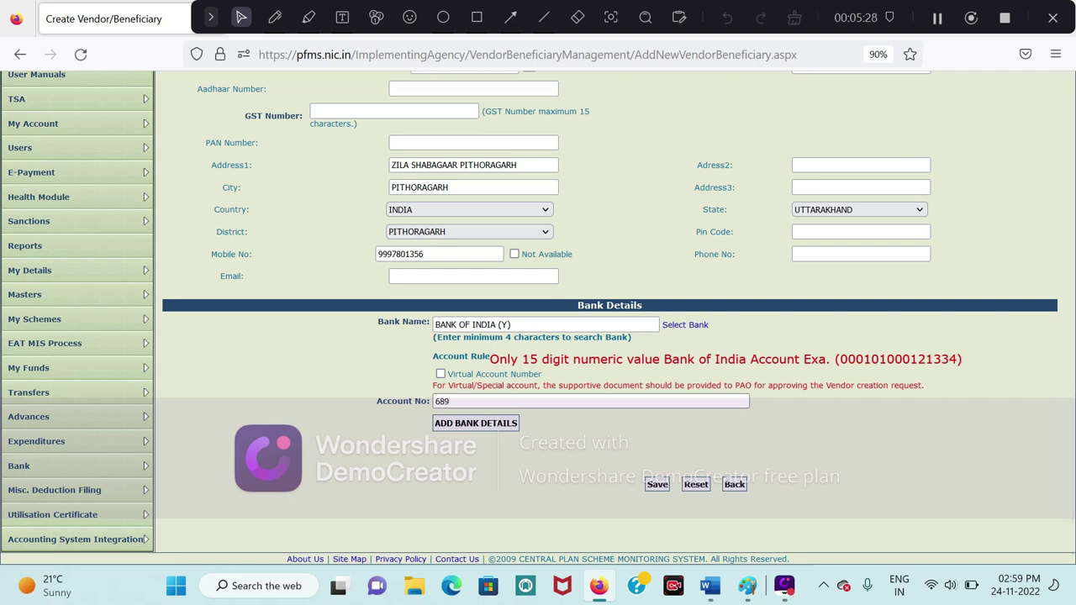
{"action": "left_click", "coordinate": [656, 485]}
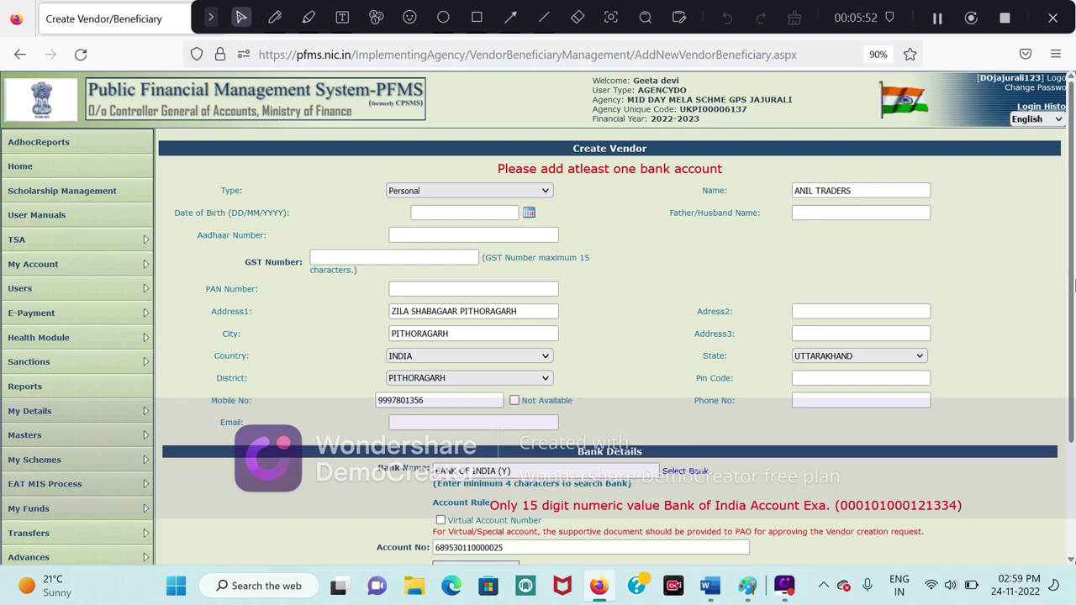
Step: Add the BANK OF INDIA account to the vendor's bank table and save the vendor
{"action": "left_click_drag", "start_coordinate": [1072, 286], "coordinate": [1057, 365]}
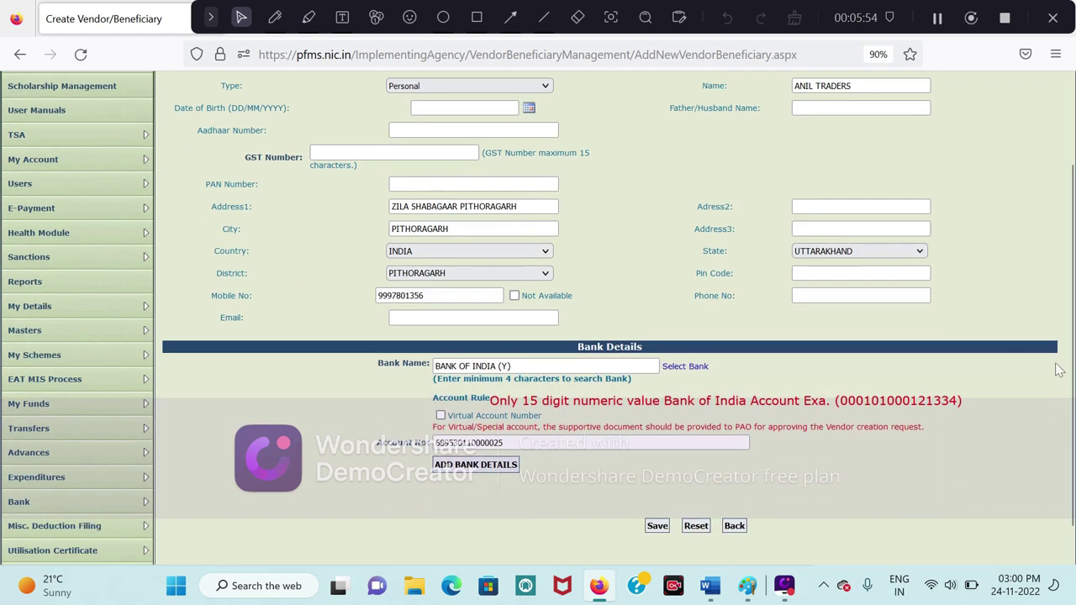
{"action": "left_click", "coordinate": [498, 472]}
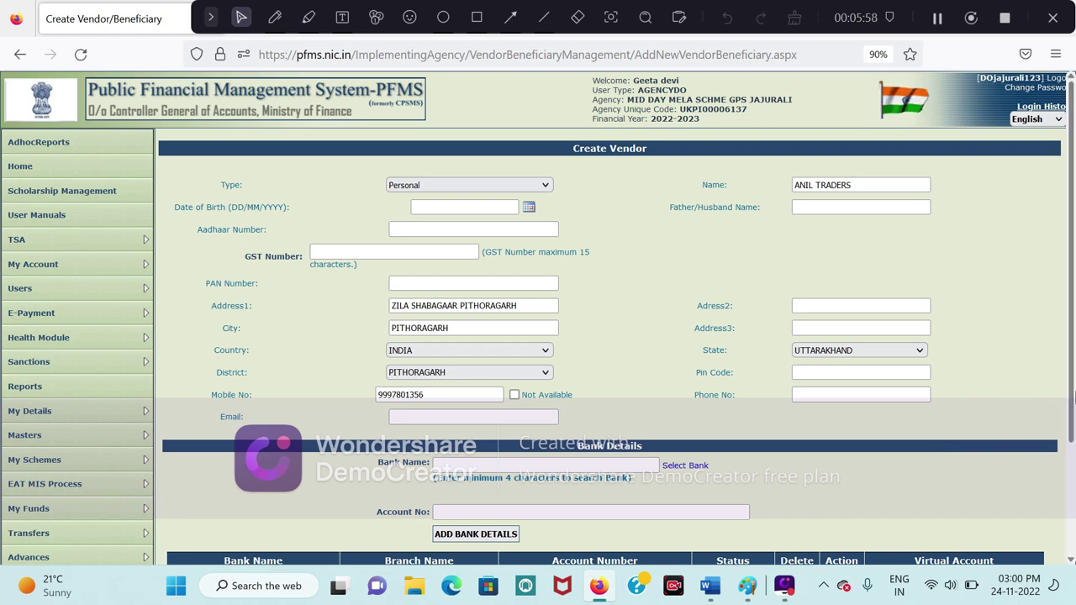
{"action": "scroll", "coordinate": [1061, 508], "scroll_direction": "down", "scroll_amount": 3}
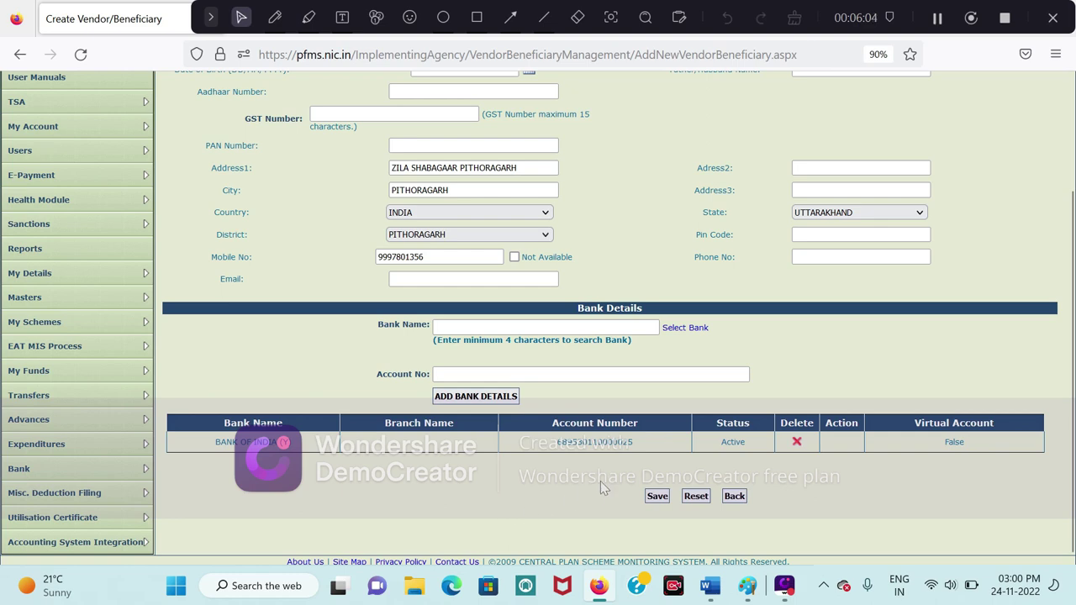
{"action": "left_click", "coordinate": [658, 498]}
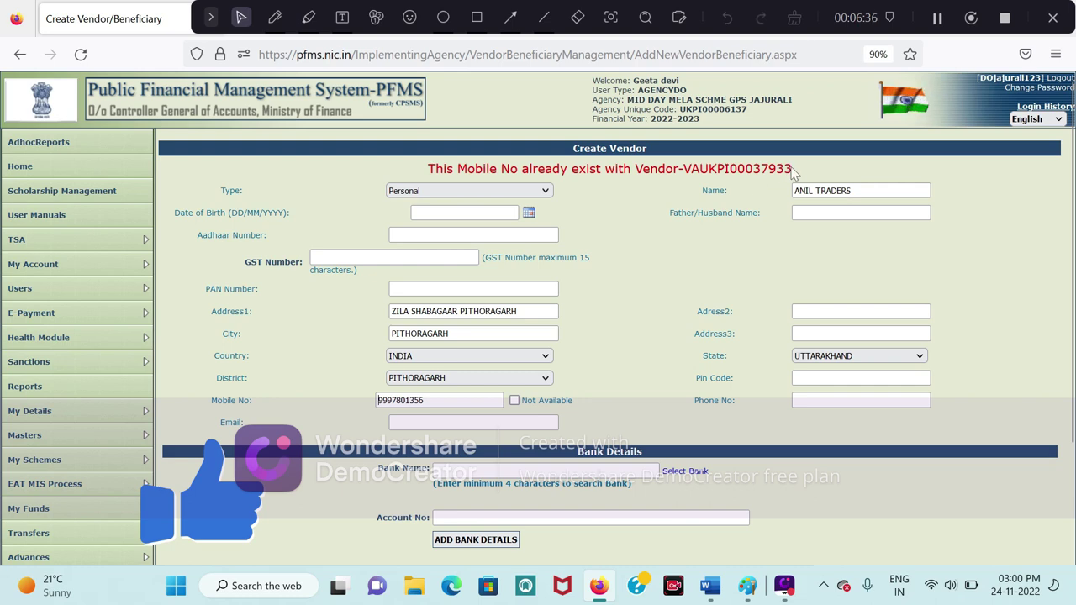
Step: Copy the existing vendor's code from the duplicate-mobile error message
{"action": "left_click_drag", "start_coordinate": [792, 169], "coordinate": [691, 169]}
{"action": "key", "text": "shift+Left"}
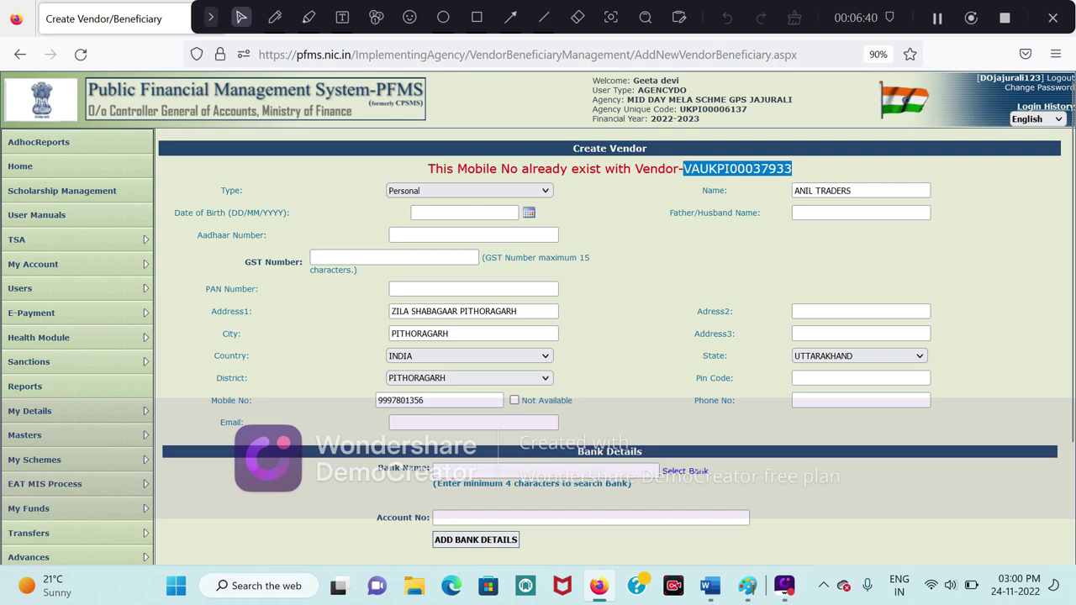
{"action": "key", "text": "shift+F10"}
{"action": "key", "text": "Down"}
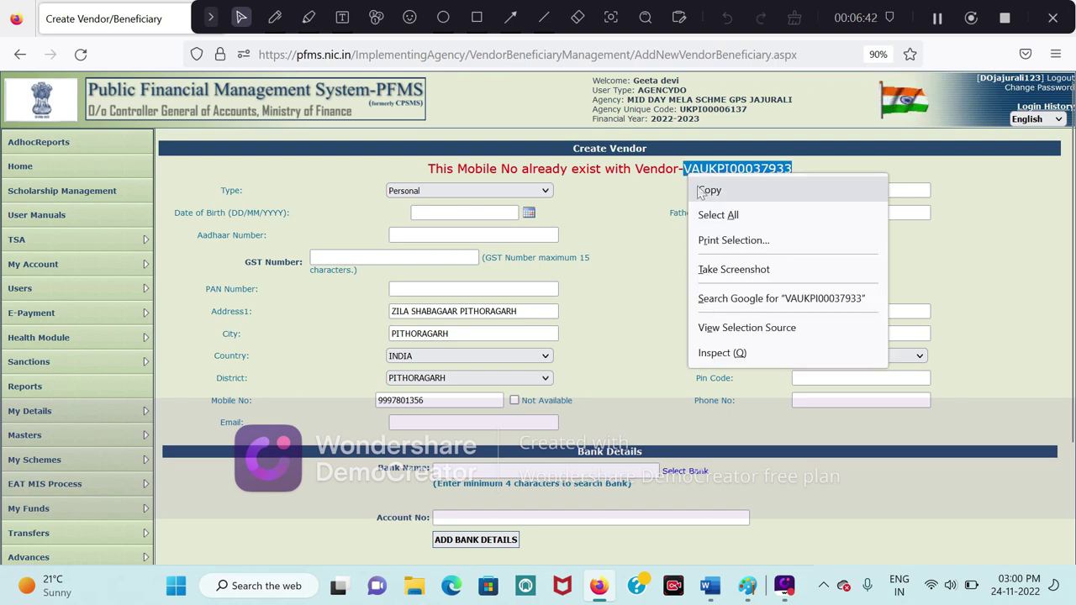
{"action": "key", "text": "Return"}
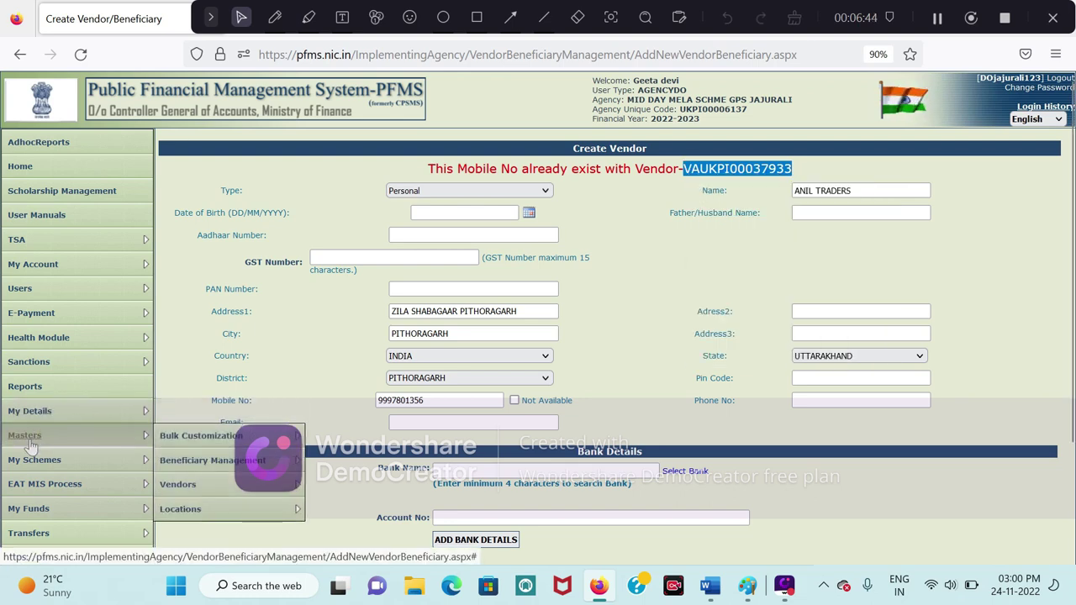
Step: Open Manage Vendor and paste the copied code into Unique Code
{"action": "mouse_move", "coordinate": [107, 430]}
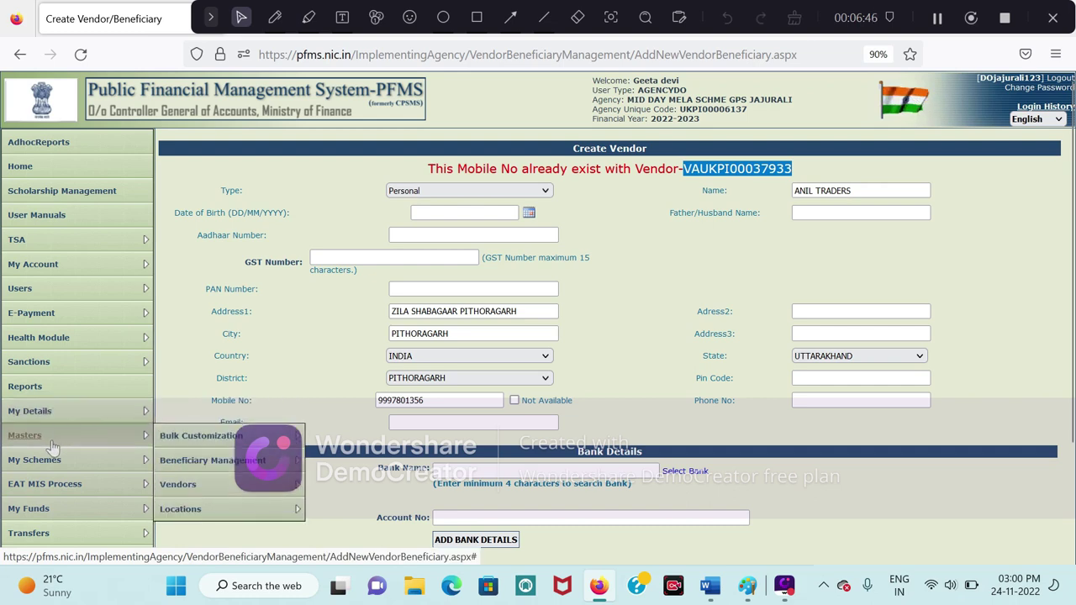
{"action": "mouse_move", "coordinate": [173, 491]}
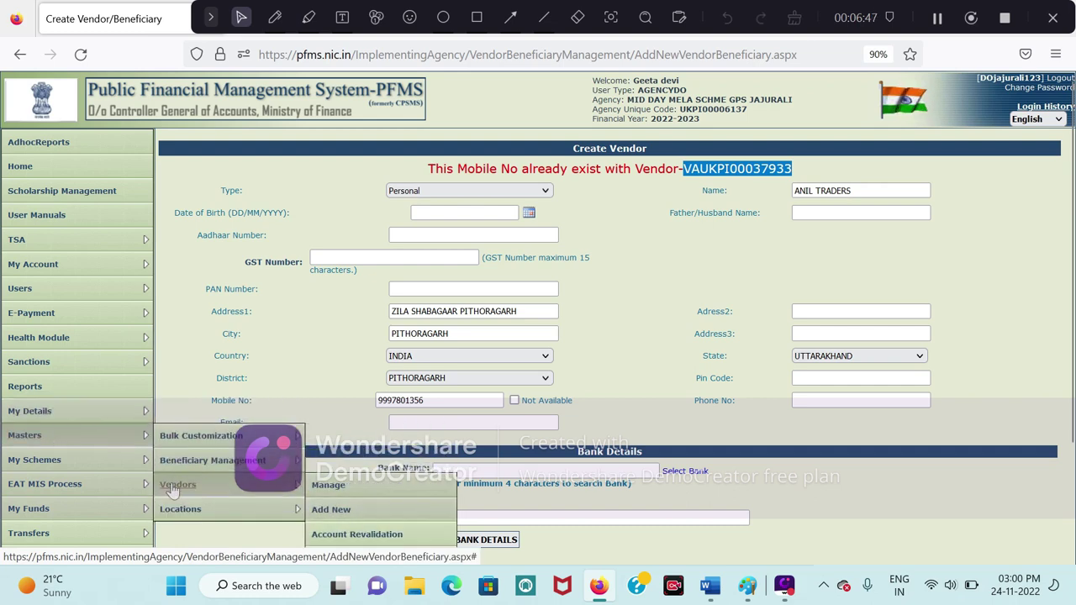
{"action": "left_click", "coordinate": [329, 491]}
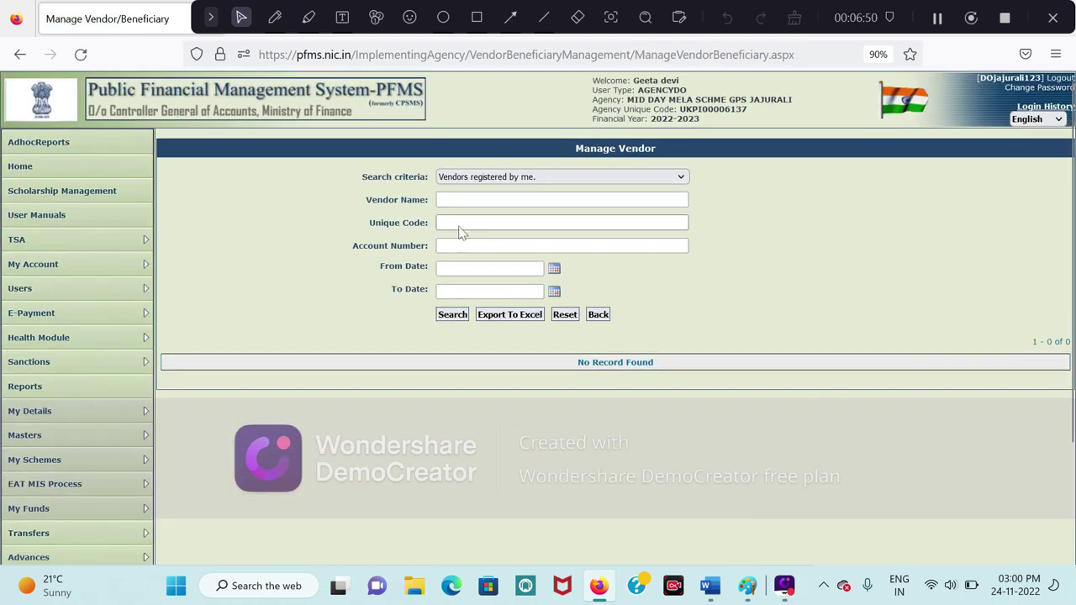
{"action": "right_click", "coordinate": [459, 226]}
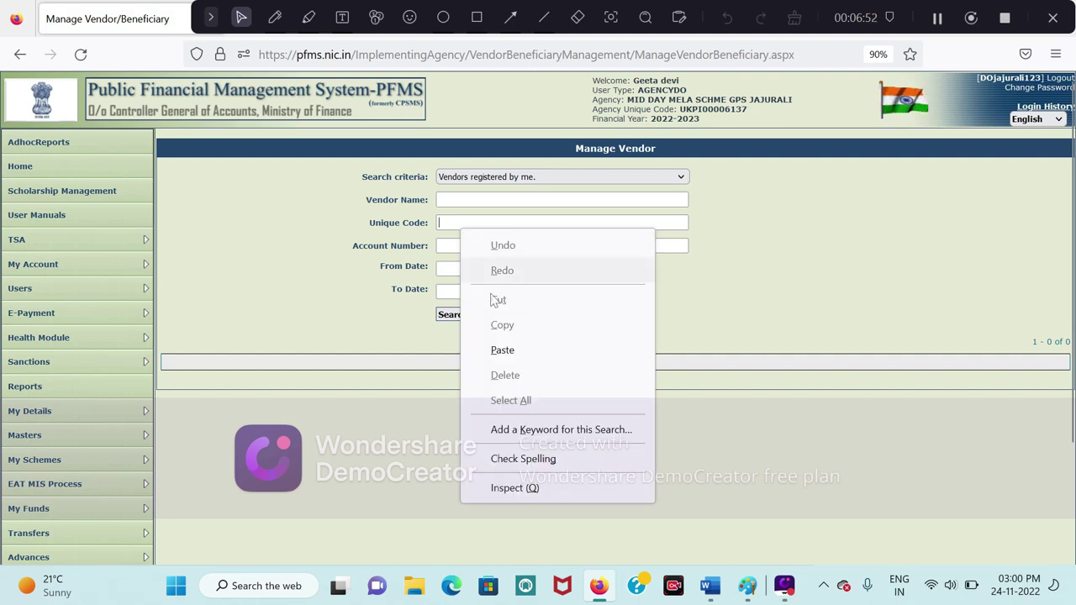
{"action": "left_click", "coordinate": [507, 353]}
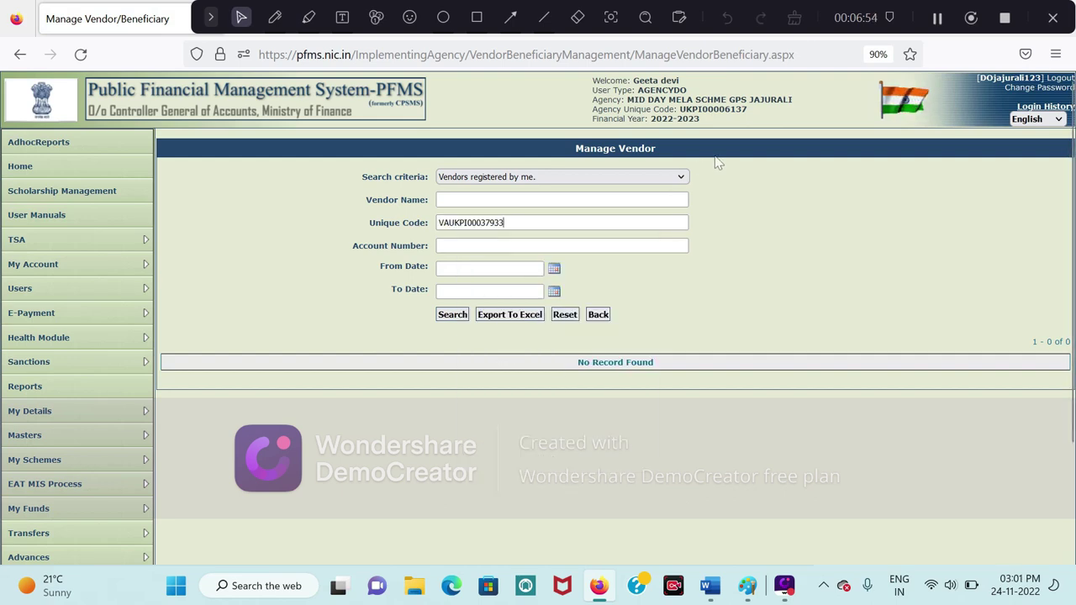
Step: Search with criteria 'Vendors mapped but registered by others' to list the Anil traders record
{"action": "left_click", "coordinate": [682, 178]}
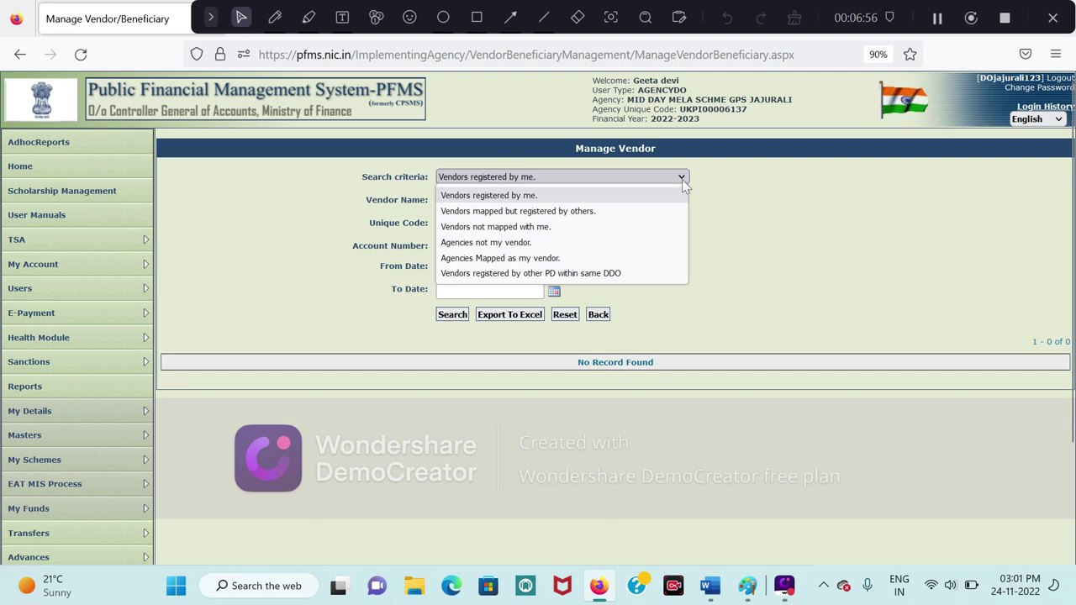
{"action": "left_click", "coordinate": [678, 179]}
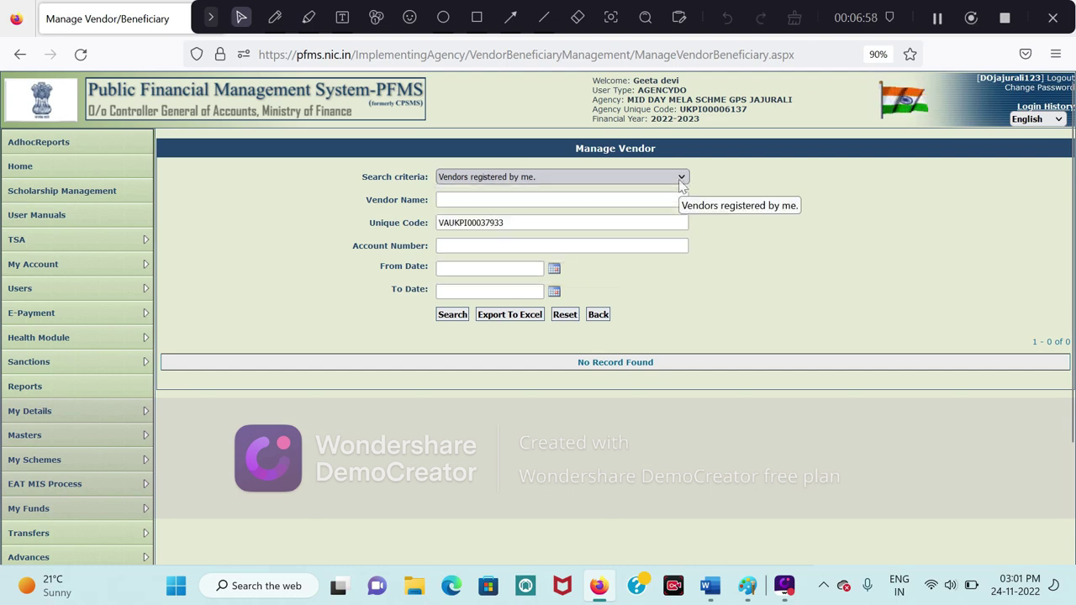
{"action": "left_click", "coordinate": [682, 177]}
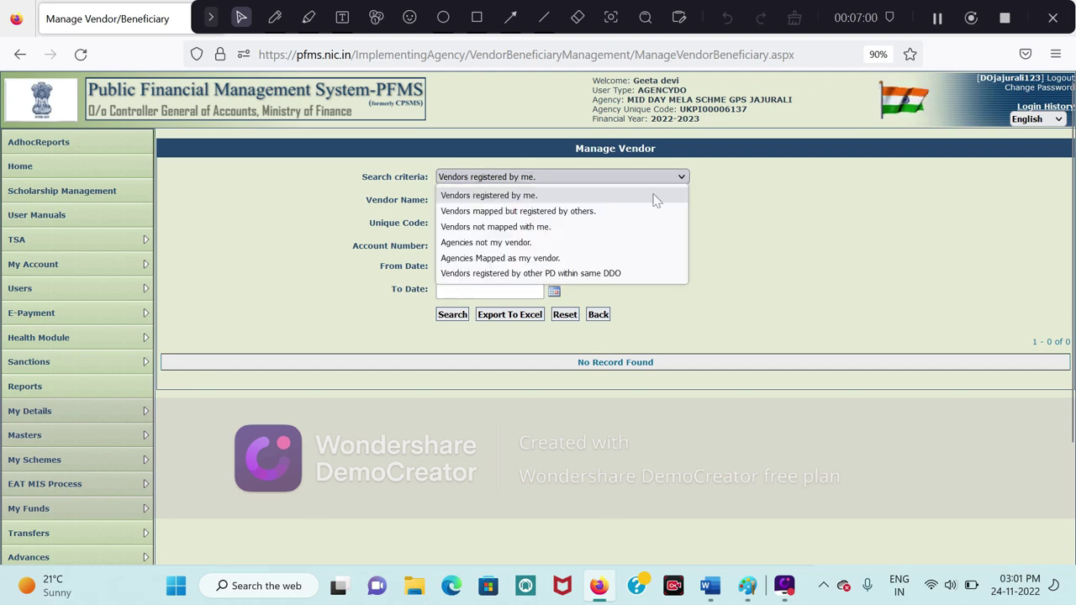
{"action": "left_click", "coordinate": [630, 234]}
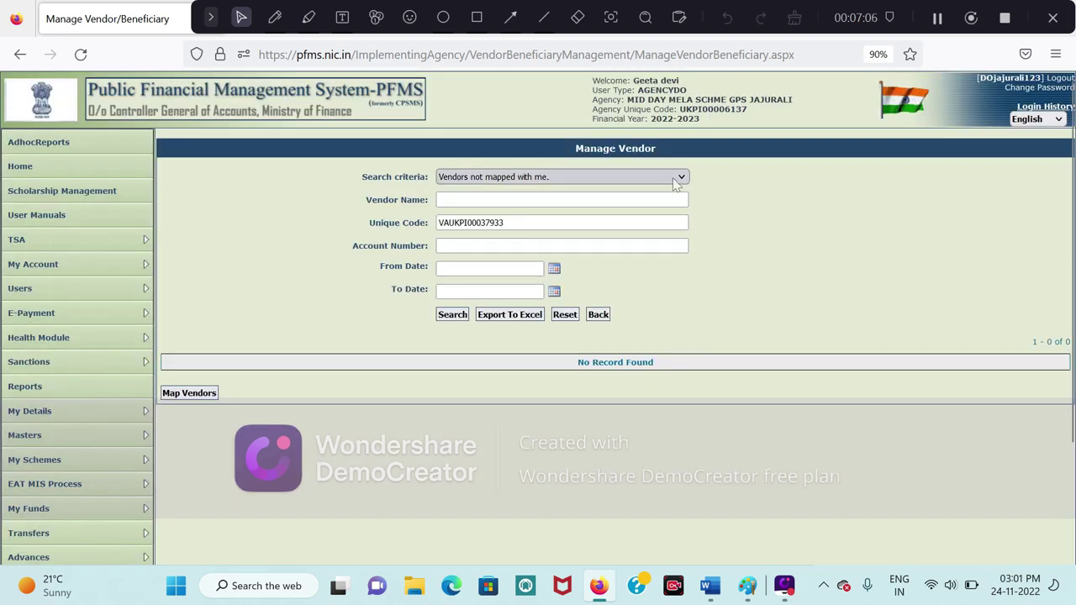
{"action": "left_click", "coordinate": [673, 179]}
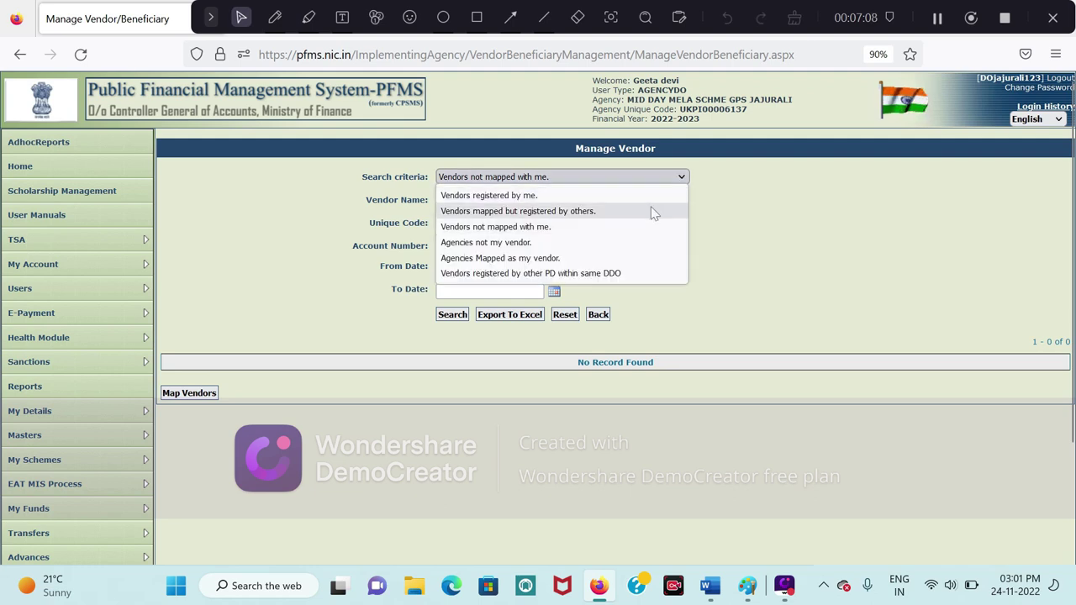
{"action": "left_click", "coordinate": [651, 209]}
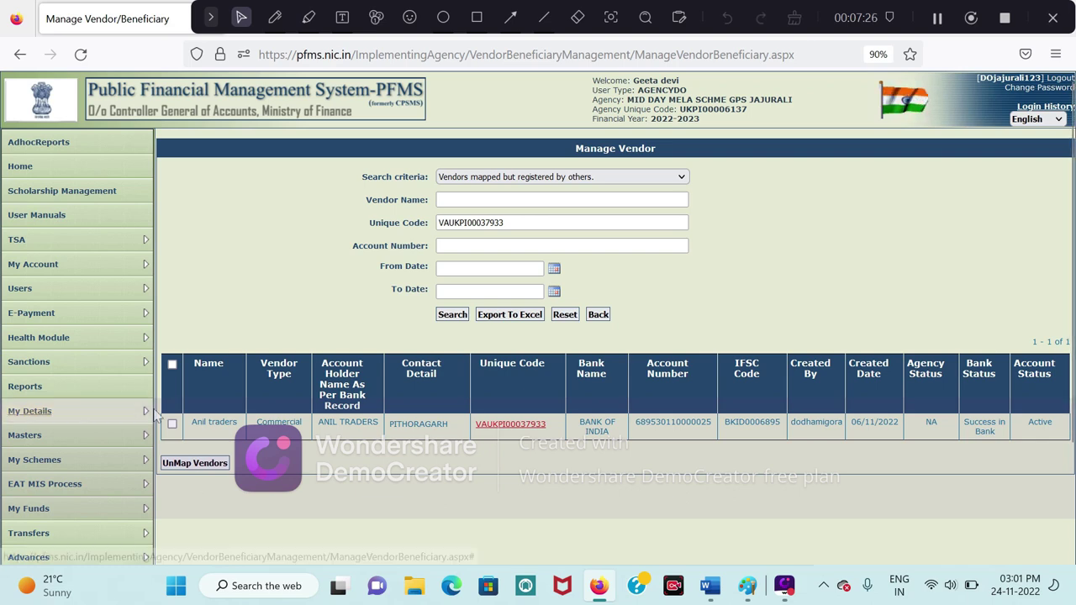
{"action": "left_click", "coordinate": [172, 364]}
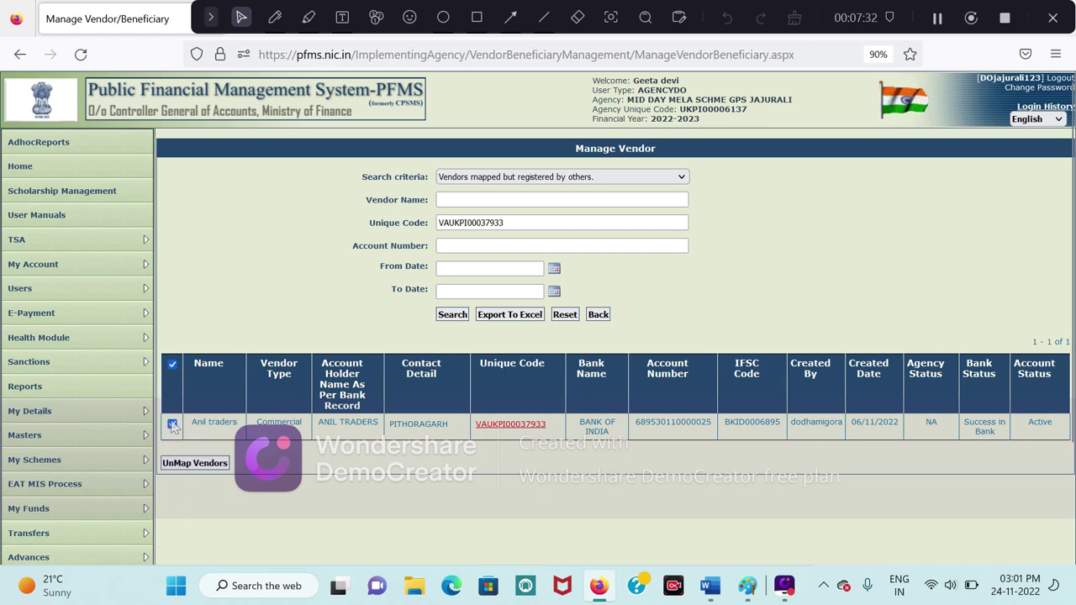
{"action": "left_click", "coordinate": [172, 365]}
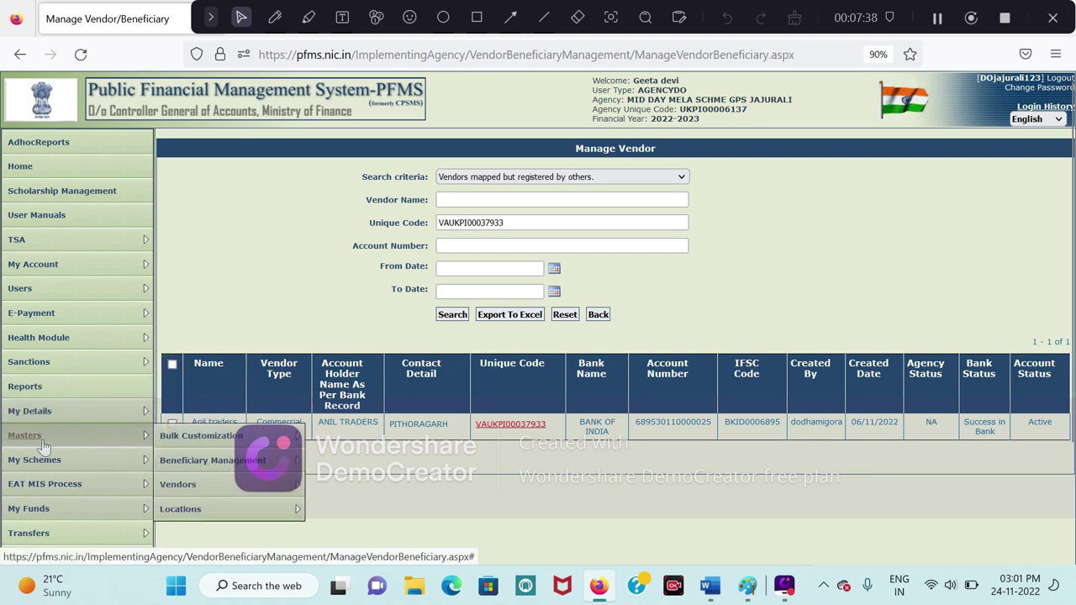
Step: Start a new expenditure entry under scheme UK207
{"action": "mouse_move", "coordinate": [30, 492]}
{"action": "scroll", "coordinate": [496, 488], "scroll_direction": "down", "scroll_amount": 3}
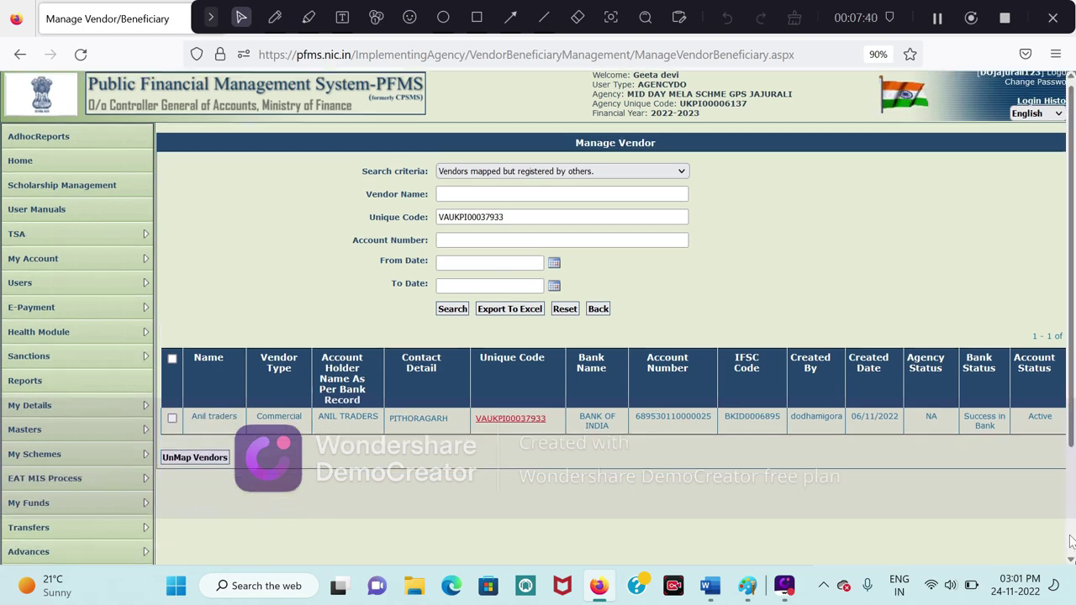
{"action": "mouse_move", "coordinate": [134, 441]}
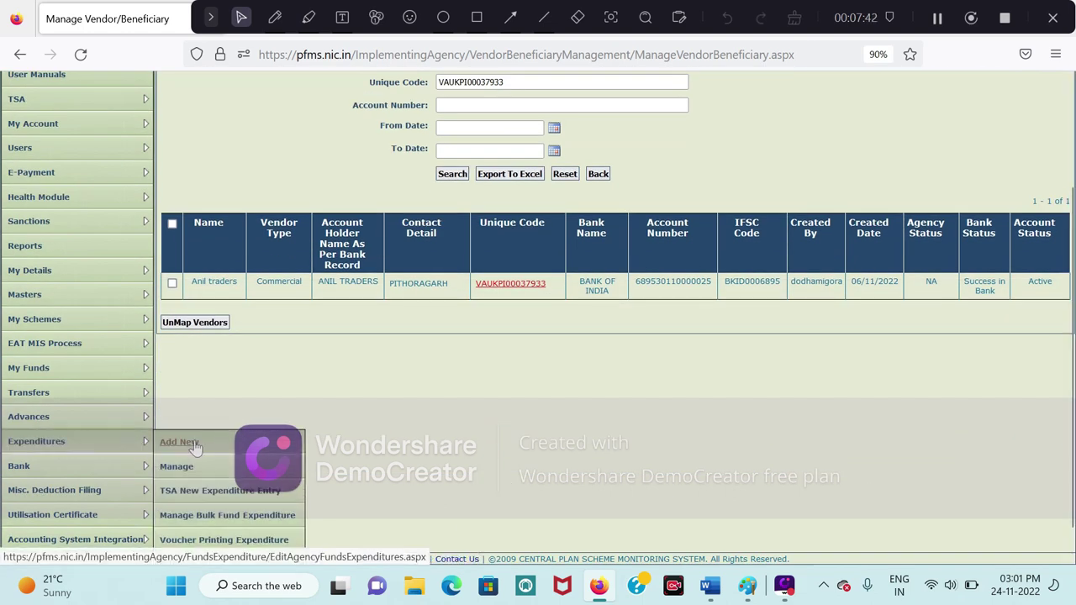
{"action": "left_click", "coordinate": [179, 442]}
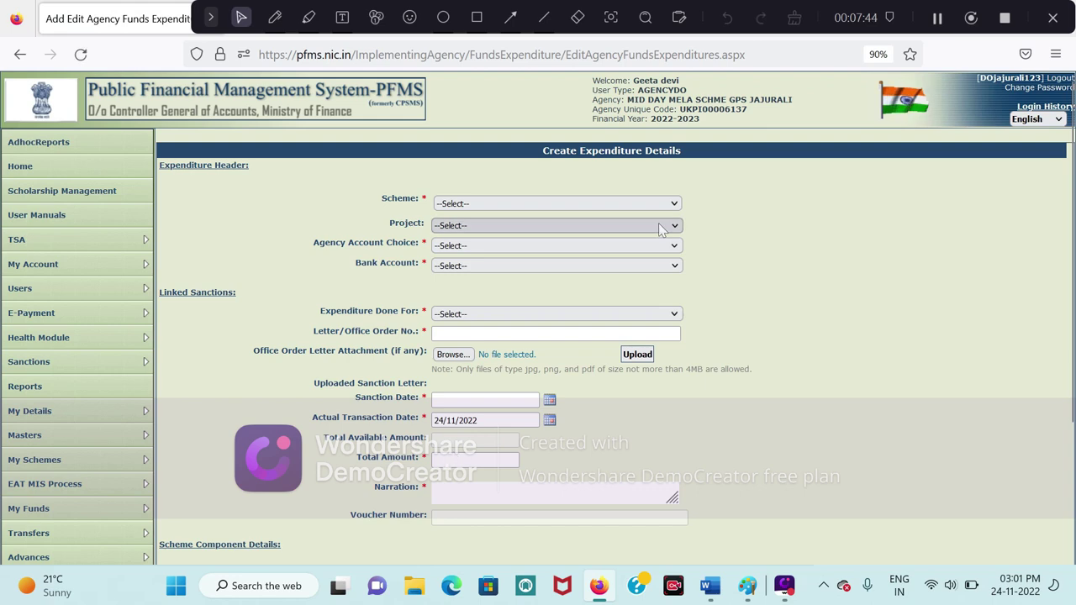
{"action": "left_click", "coordinate": [672, 204]}
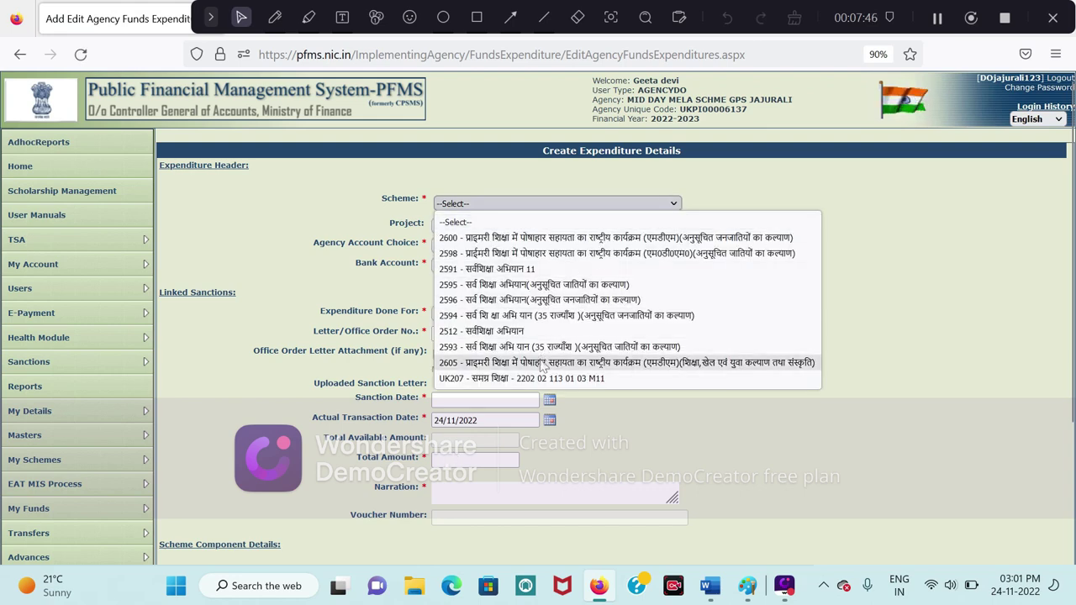
{"action": "left_click", "coordinate": [538, 378]}
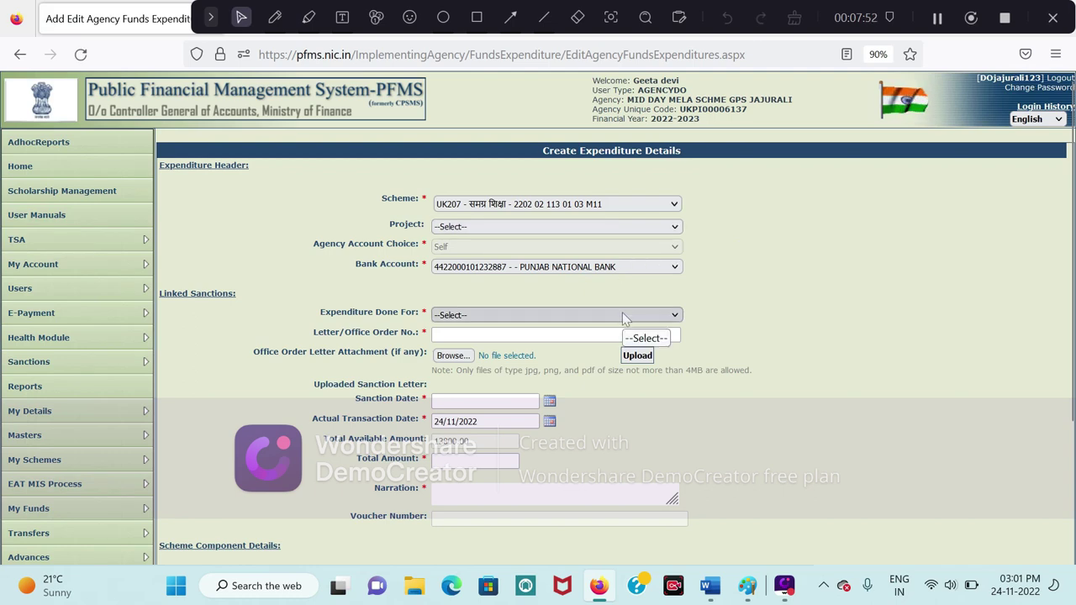
Step: Set Expenditure Done For to Vendors and choose ANIL TRADERS as the vendor
{"action": "left_click", "coordinate": [623, 315]}
{"action": "left_click", "coordinate": [590, 352]}
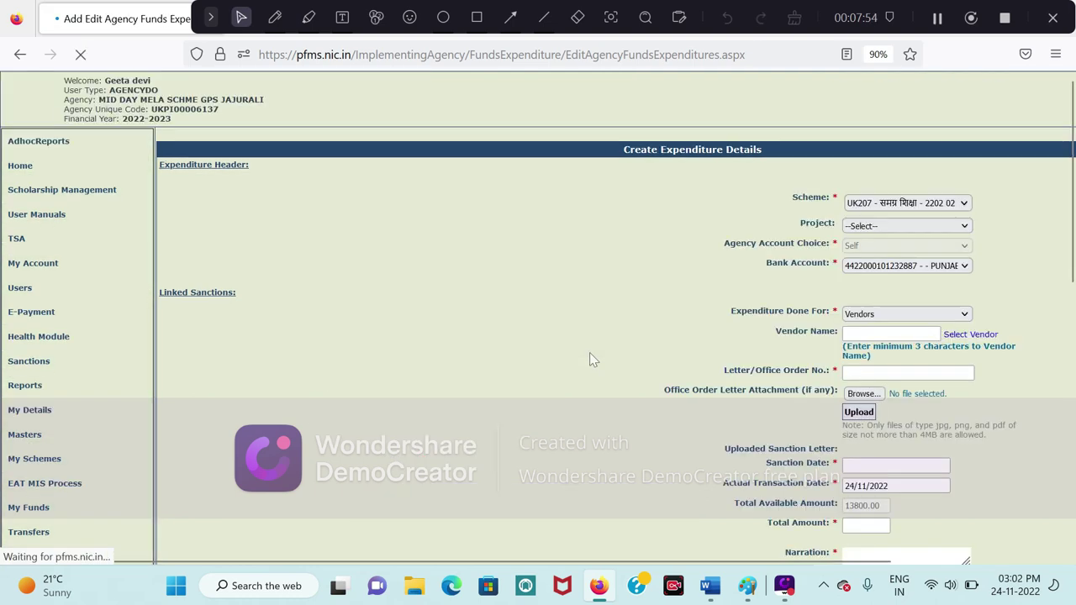
{"action": "left_click", "coordinate": [649, 336]}
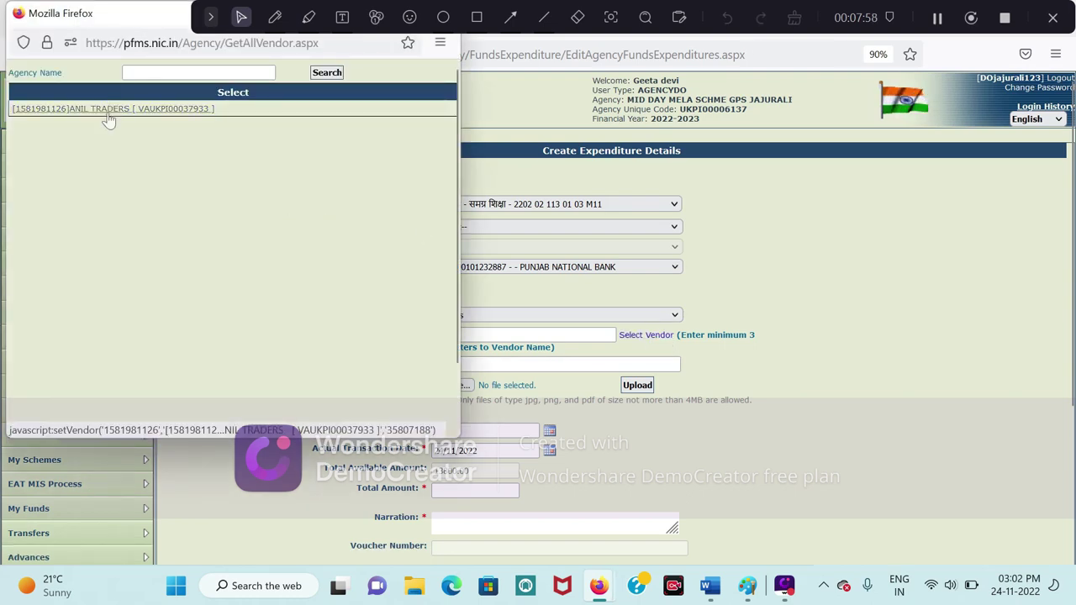
{"action": "left_click", "coordinate": [107, 117]}
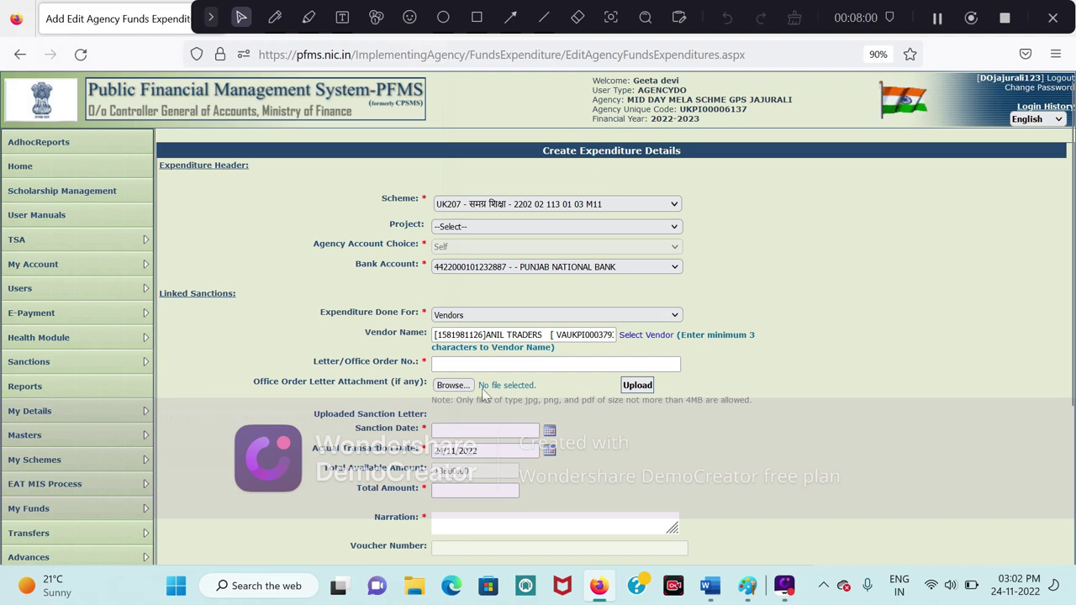
Step: Attach 'jajurali bill' from the Pictures folder as the office order letter file
{"action": "left_click", "coordinate": [452, 385]}
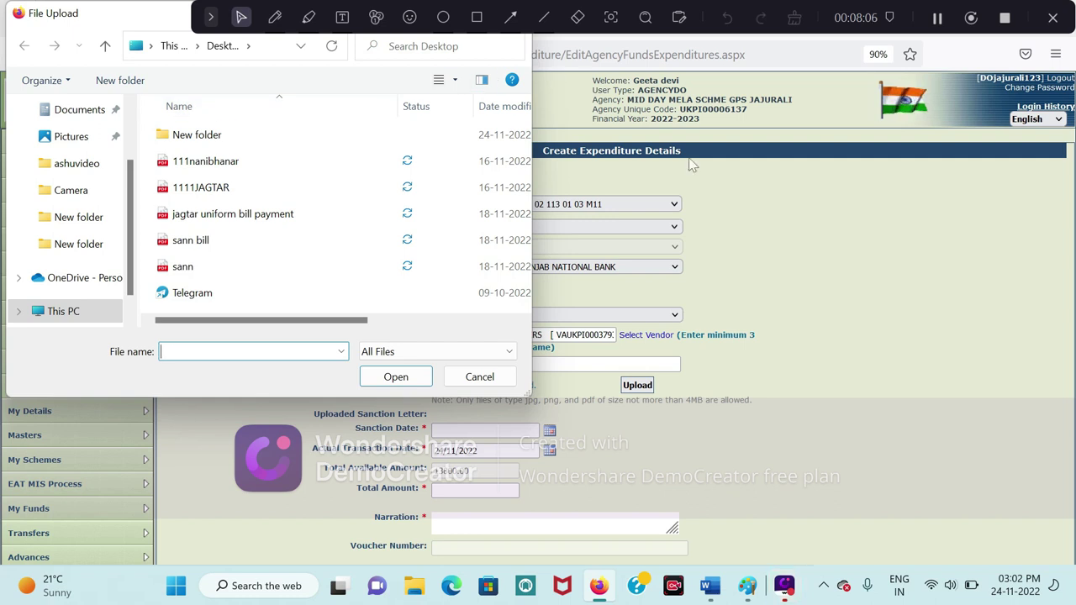
{"action": "left_click", "coordinate": [84, 141]}
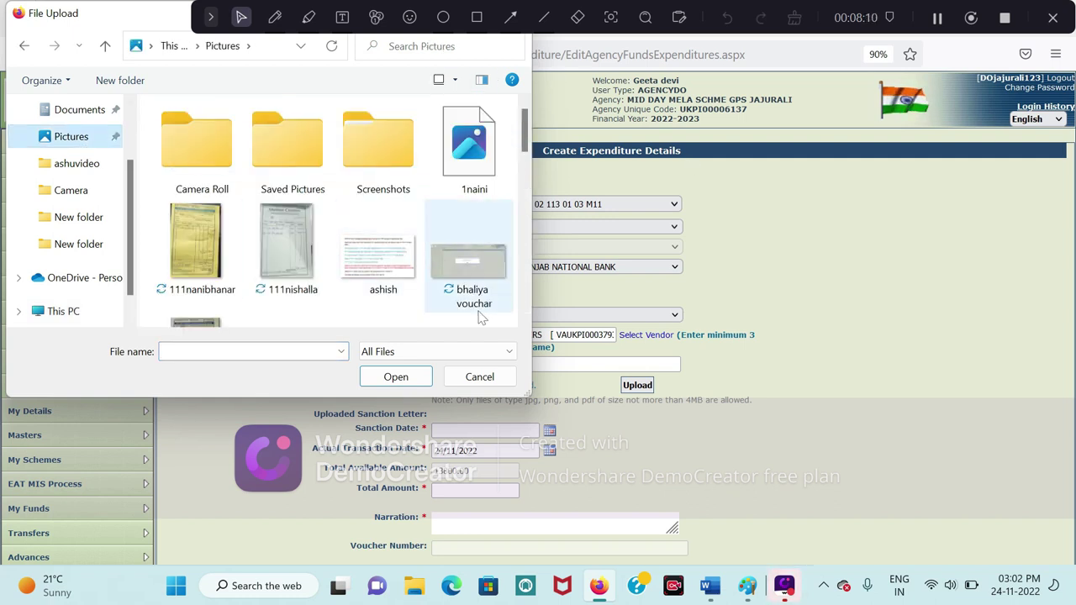
{"action": "left_click", "coordinate": [524, 321]}
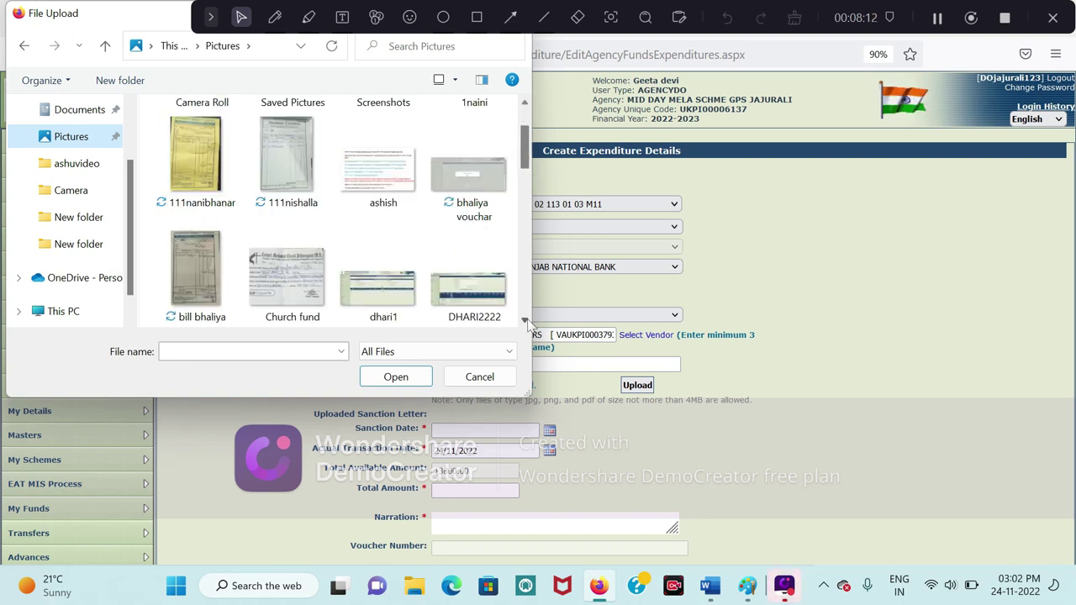
{"action": "left_click", "coordinate": [525, 320]}
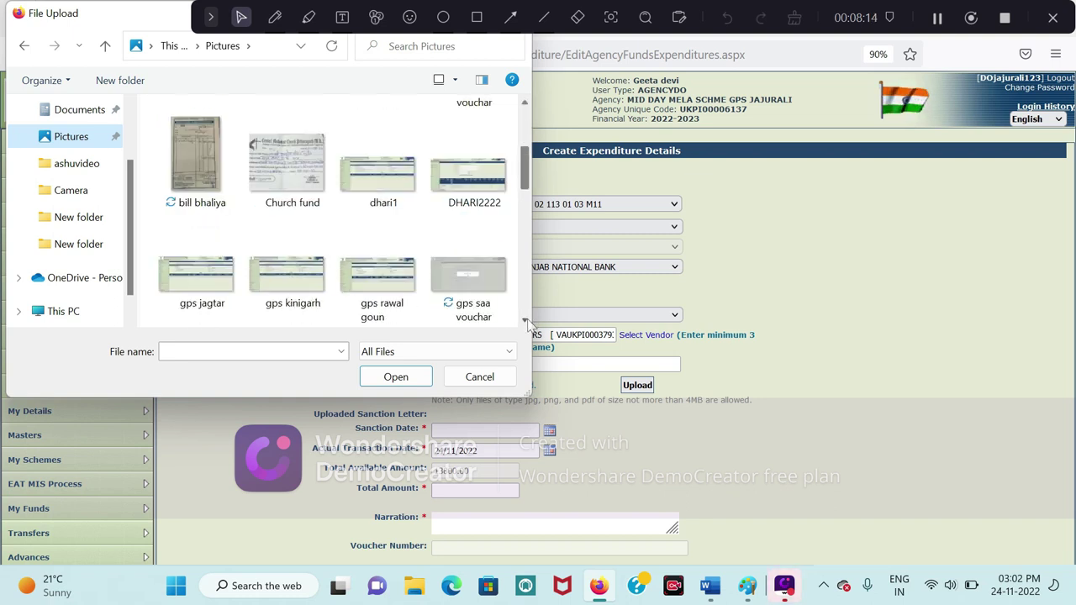
{"action": "left_click", "coordinate": [524, 320]}
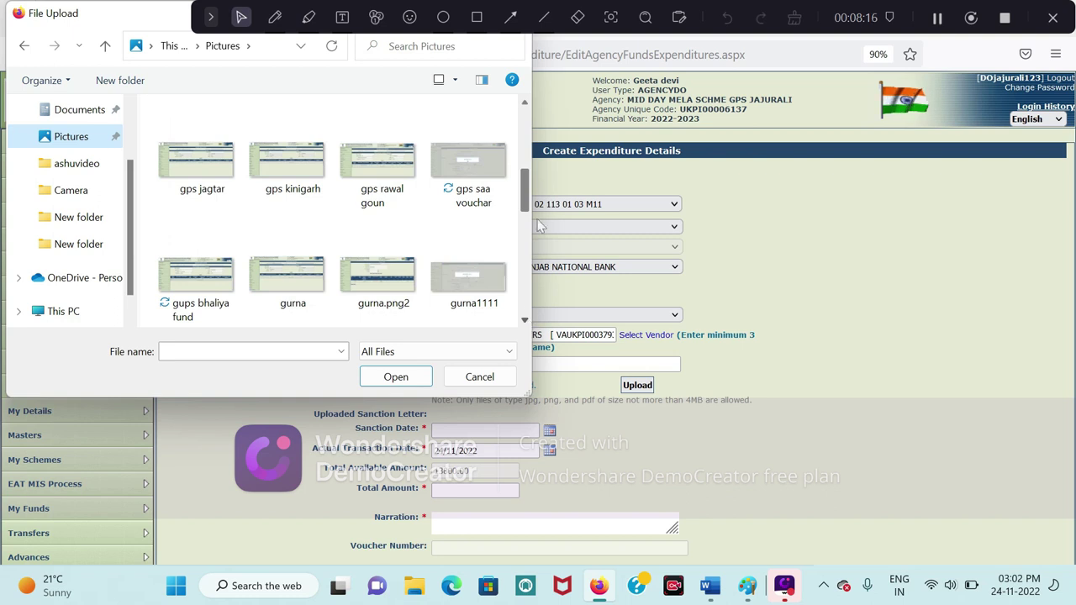
{"action": "left_click_drag", "start_coordinate": [527, 208], "coordinate": [521, 255]}
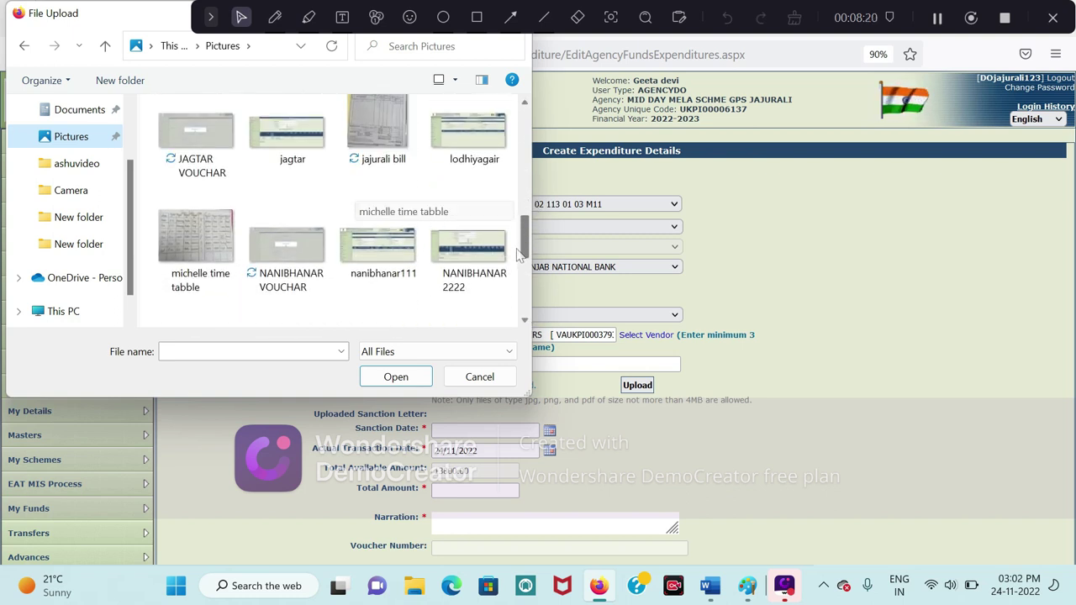
{"action": "left_click", "coordinate": [377, 157]}
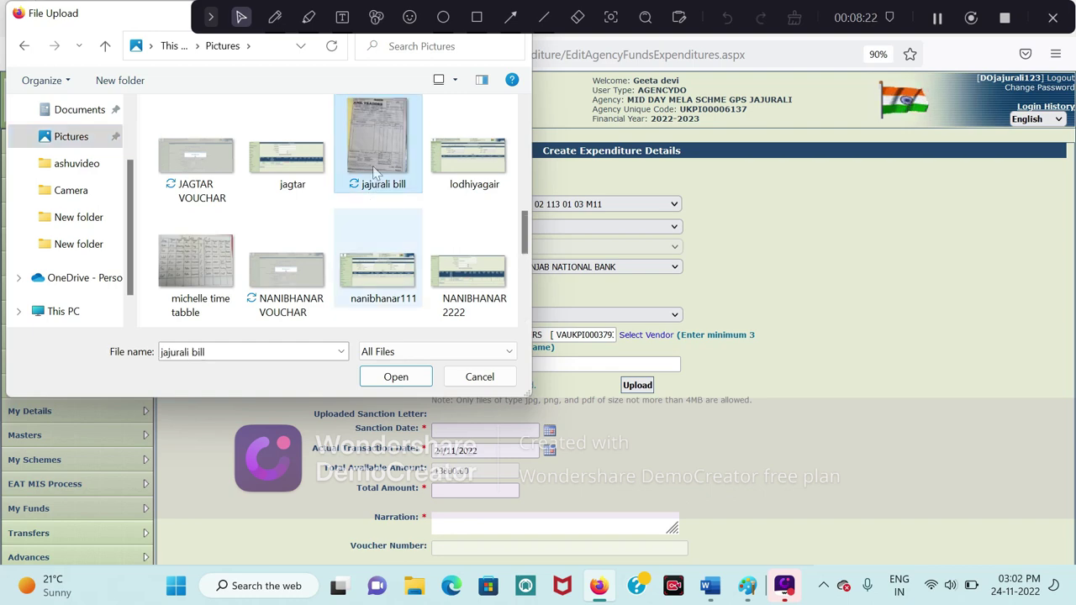
{"action": "left_click", "coordinate": [377, 376]}
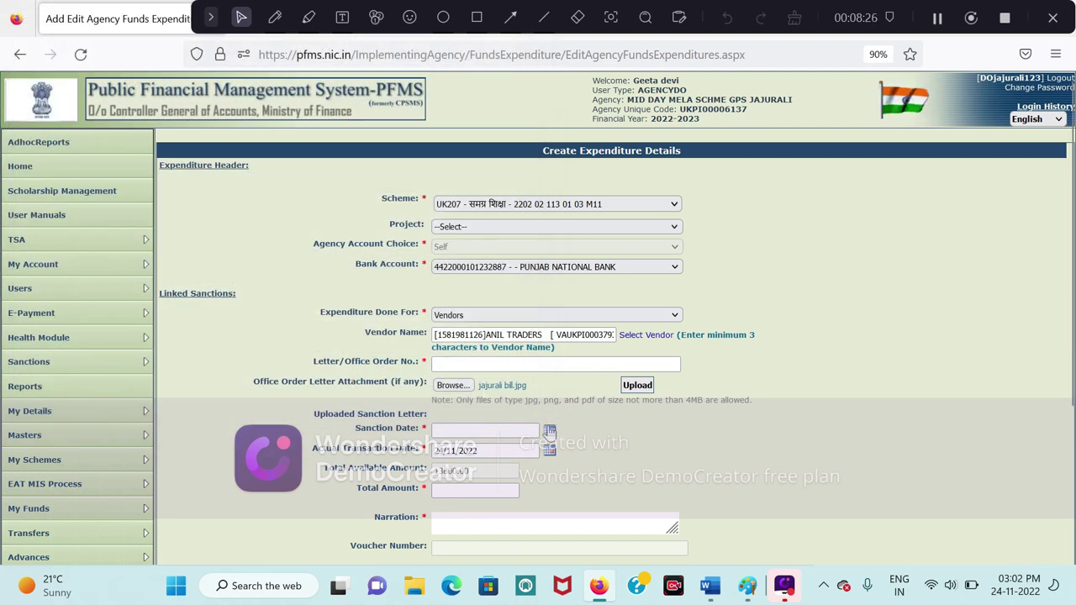
Step: Set the sanction date to 24/11/2022 and enter the total amount 13800
{"action": "left_click", "coordinate": [549, 431]}
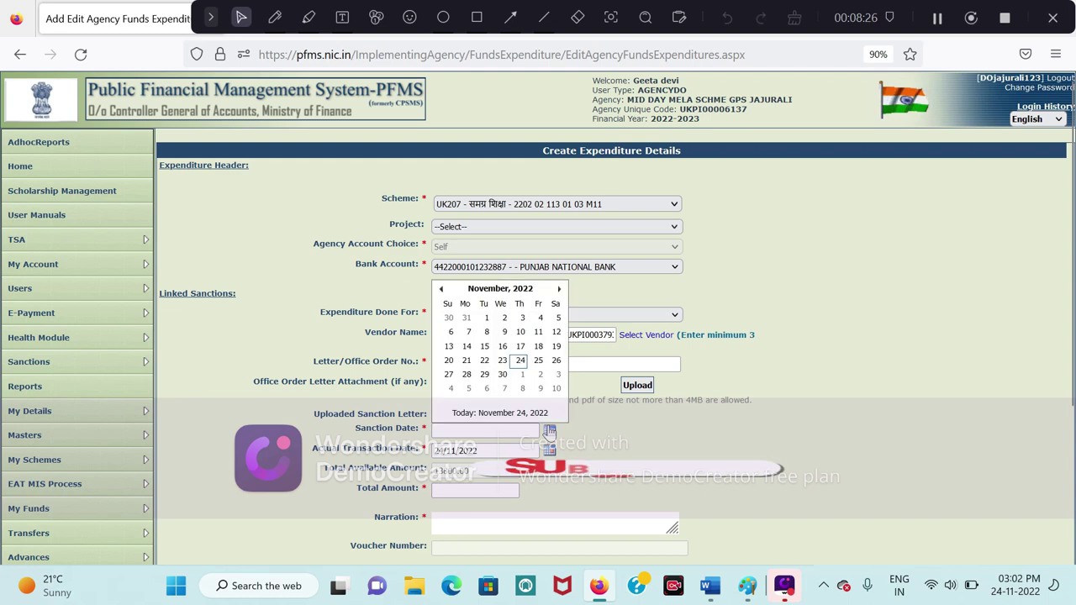
{"action": "left_click", "coordinate": [523, 362]}
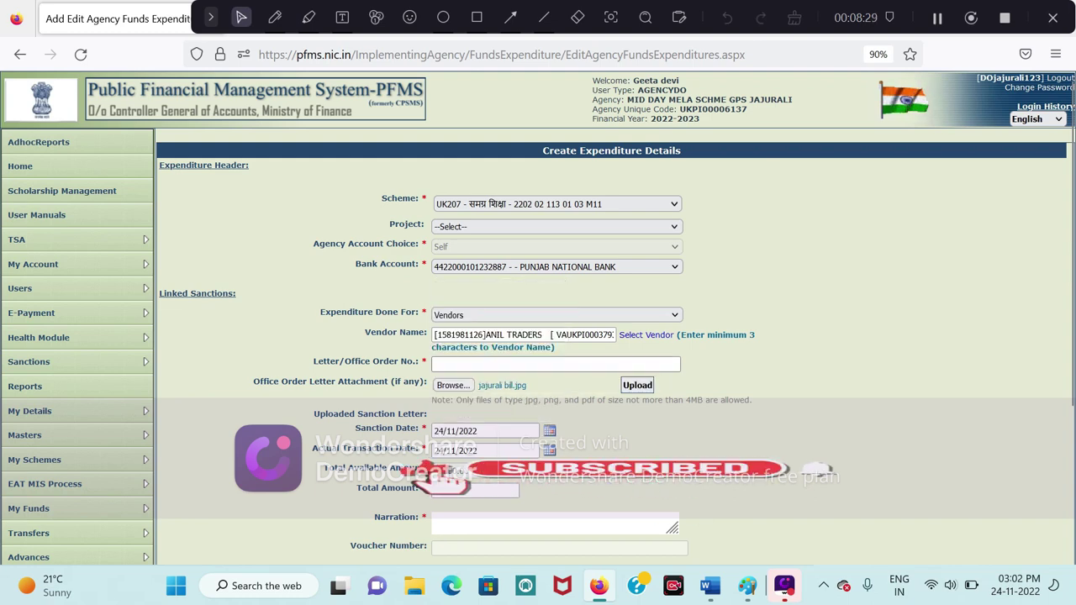
{"action": "left_click", "coordinate": [503, 491]}
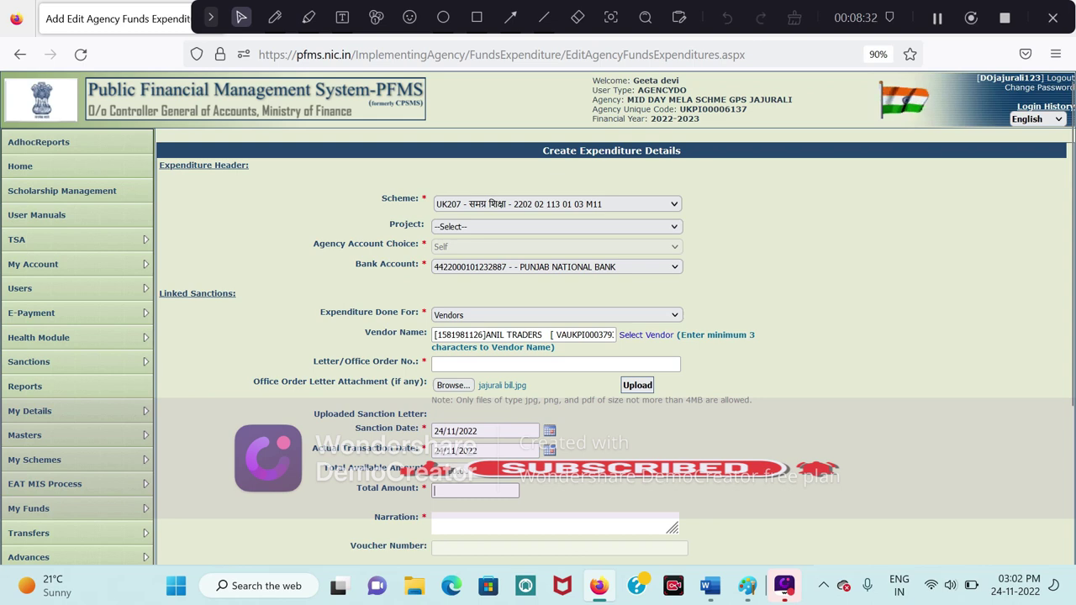
{"action": "type", "text": "13800"}
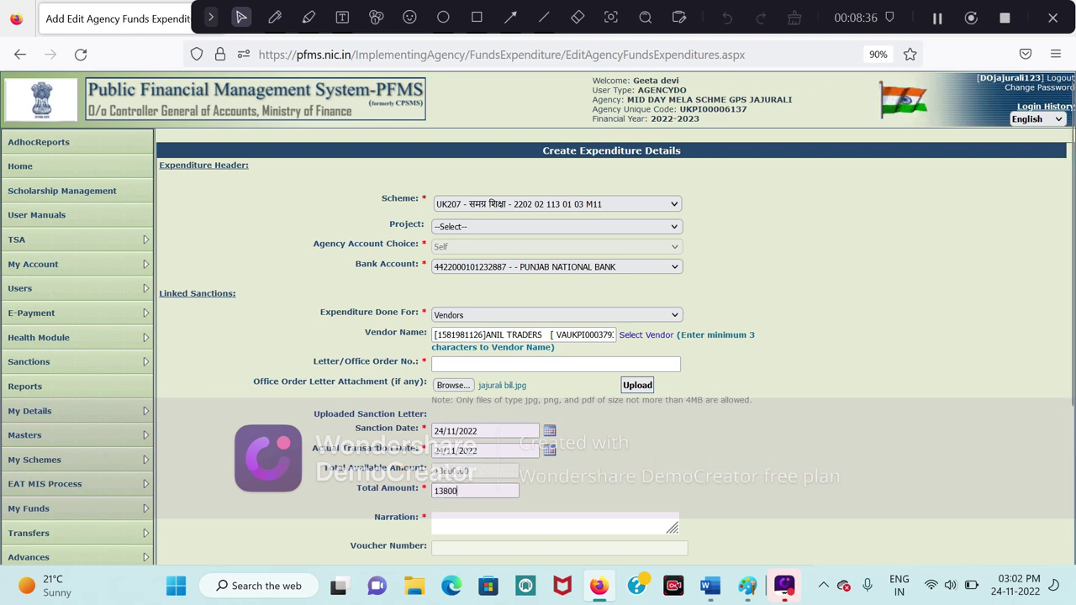
Step: Enter 'Uniform bill Payment' as the Letter/Office Order No
{"action": "left_click", "coordinate": [479, 364]}
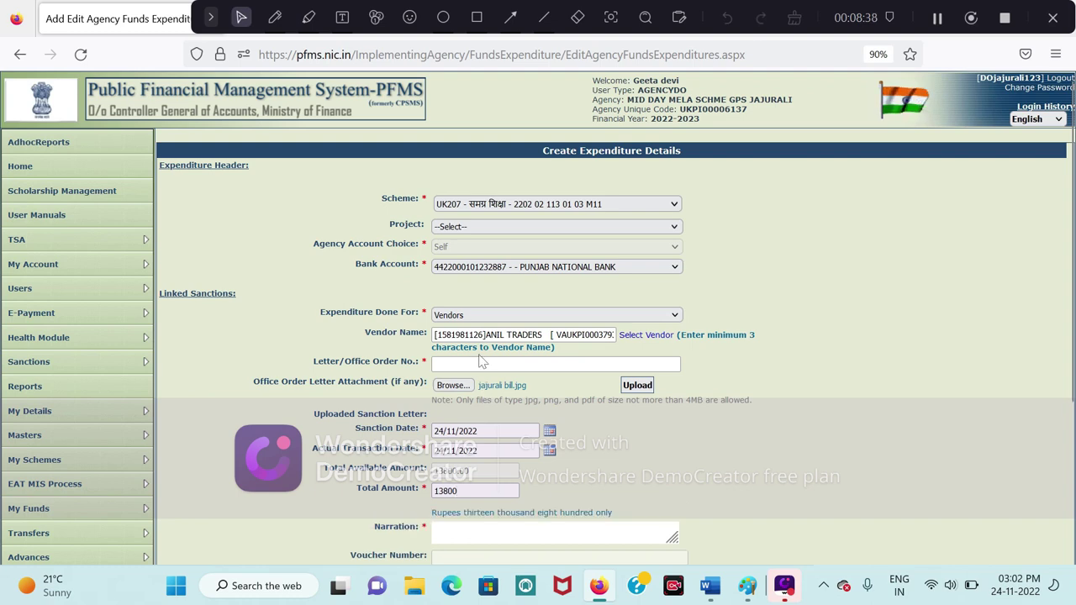
{"action": "left_click", "coordinate": [477, 367]}
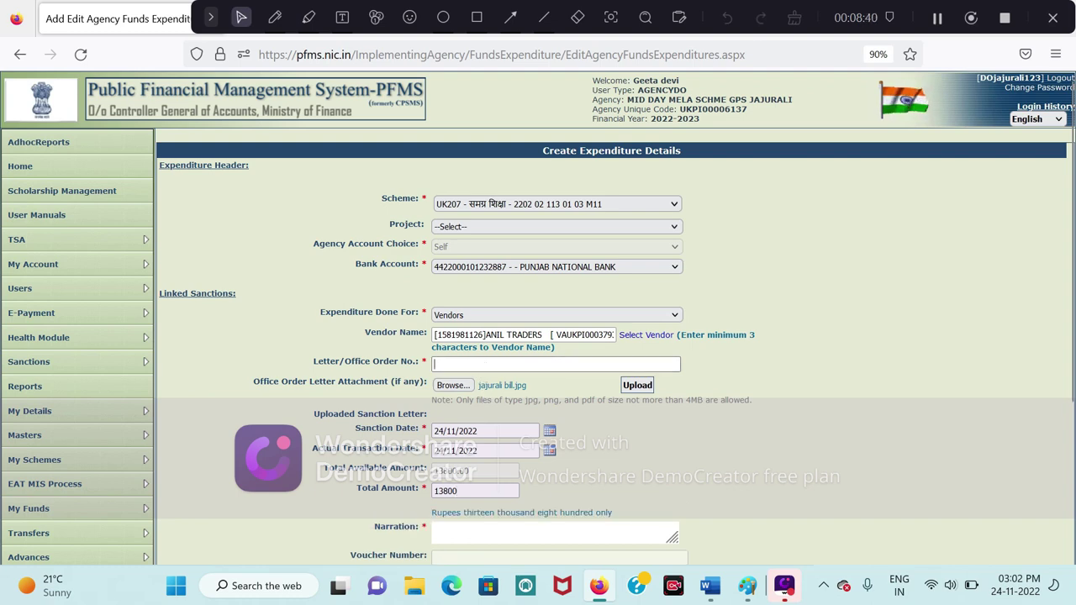
{"action": "type", "text": "UNI"}
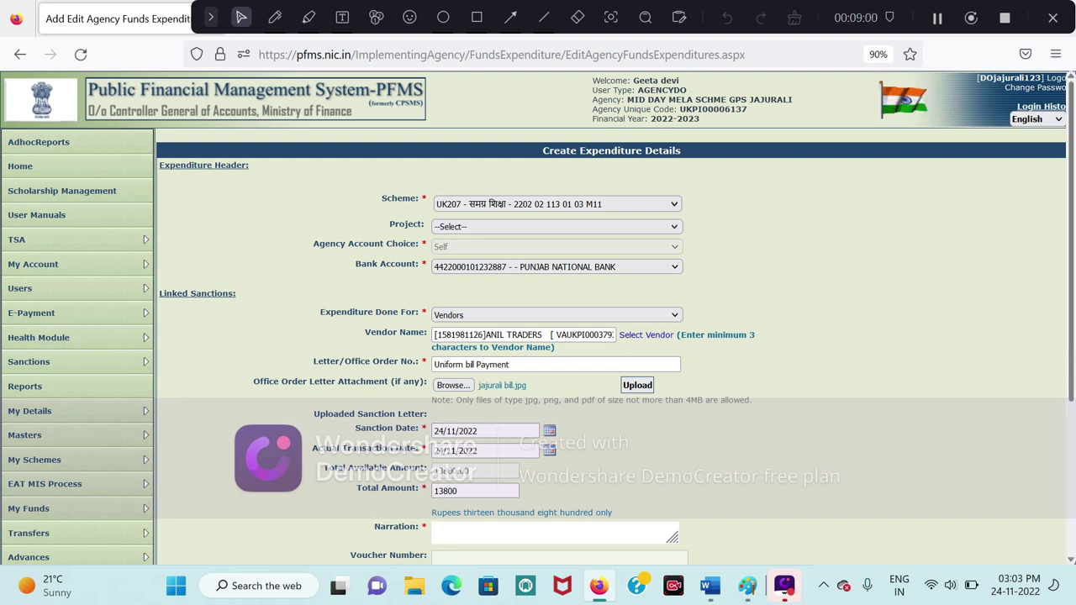
Step: Fill the Narration box with 'uniform bill payment'
{"action": "scroll", "coordinate": [1059, 488], "scroll_direction": "down", "scroll_amount": 3}
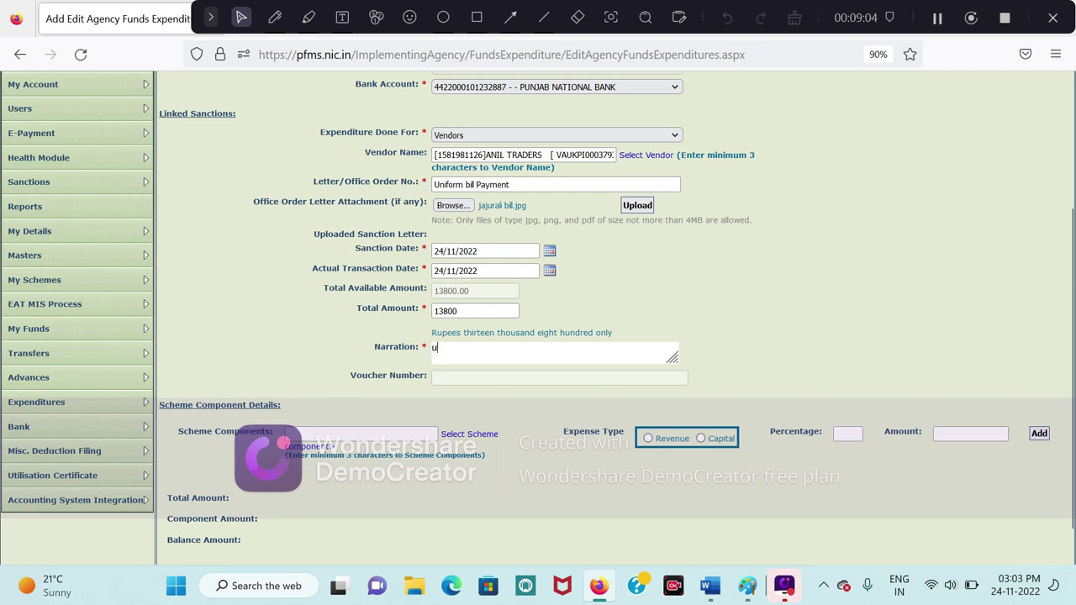
{"action": "type", "text": "orm bill"}
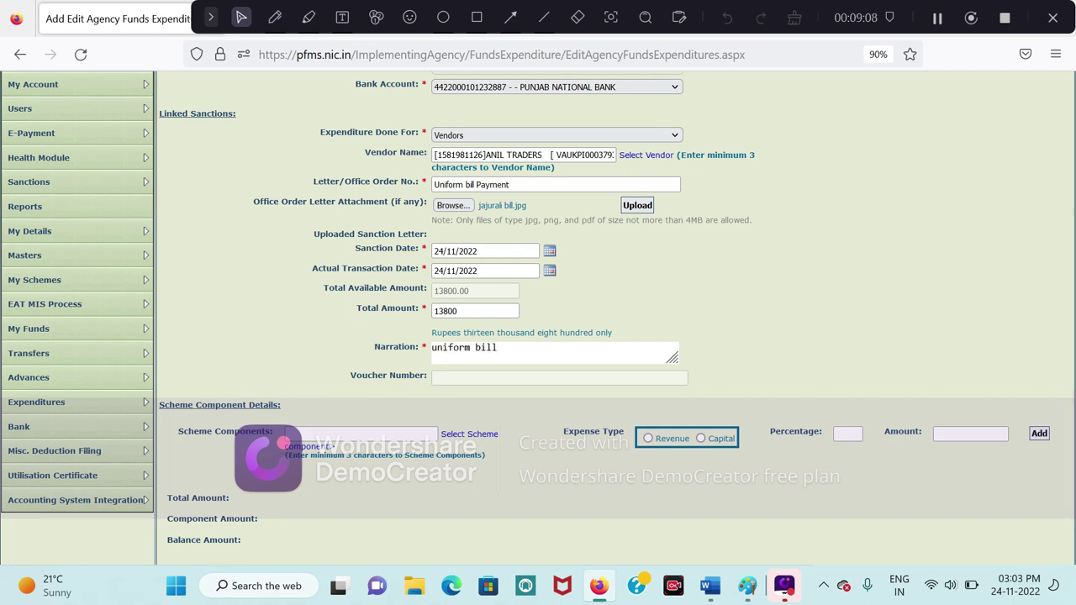
{"action": "type", "text": " payment"}
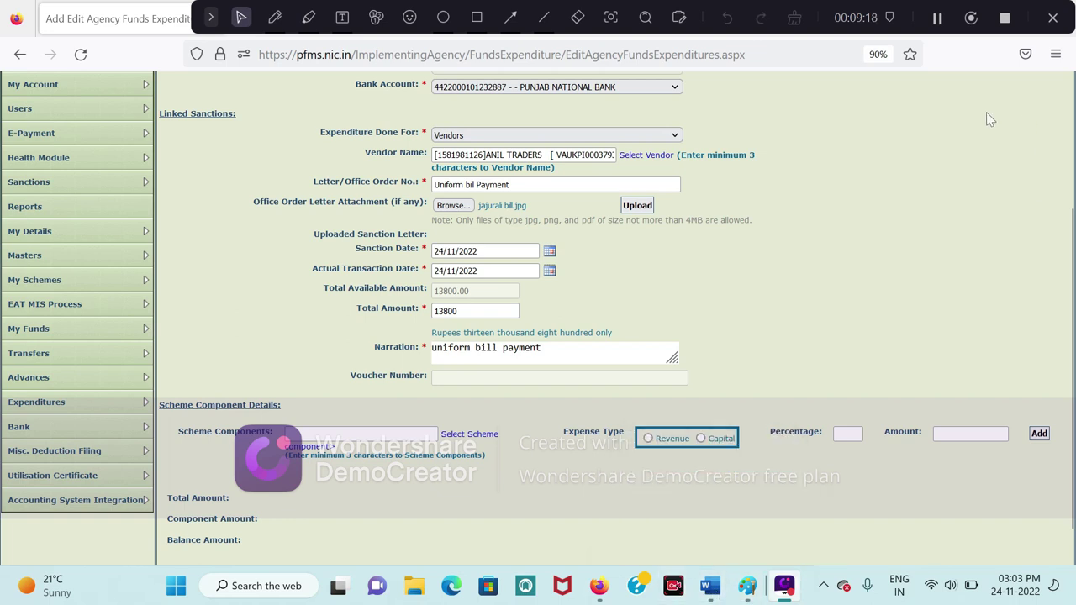
{"action": "left_click", "coordinate": [175, 587]}
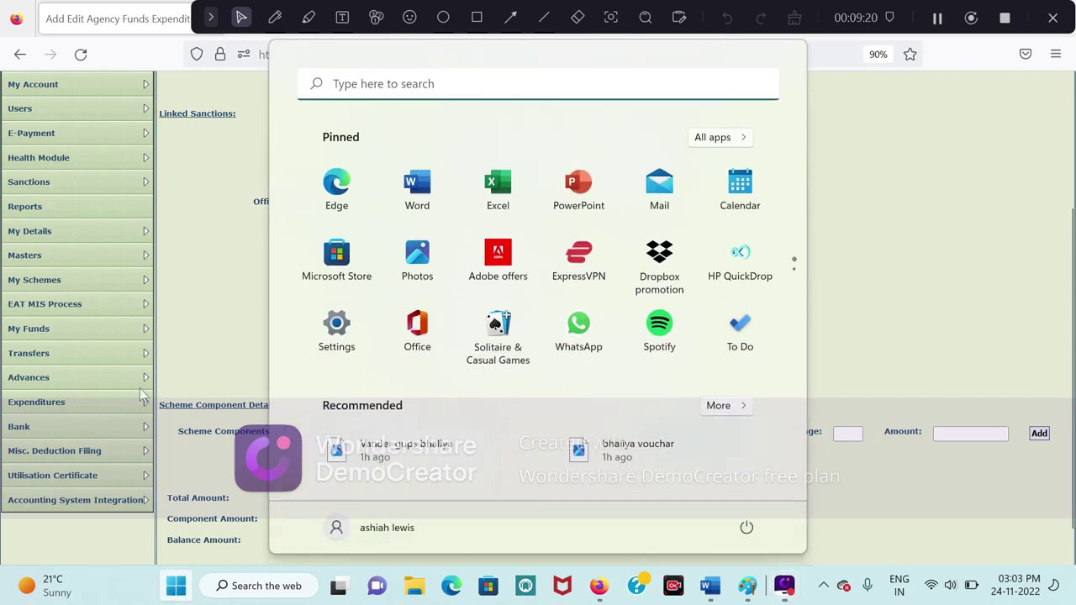
{"action": "left_click", "coordinate": [189, 338]}
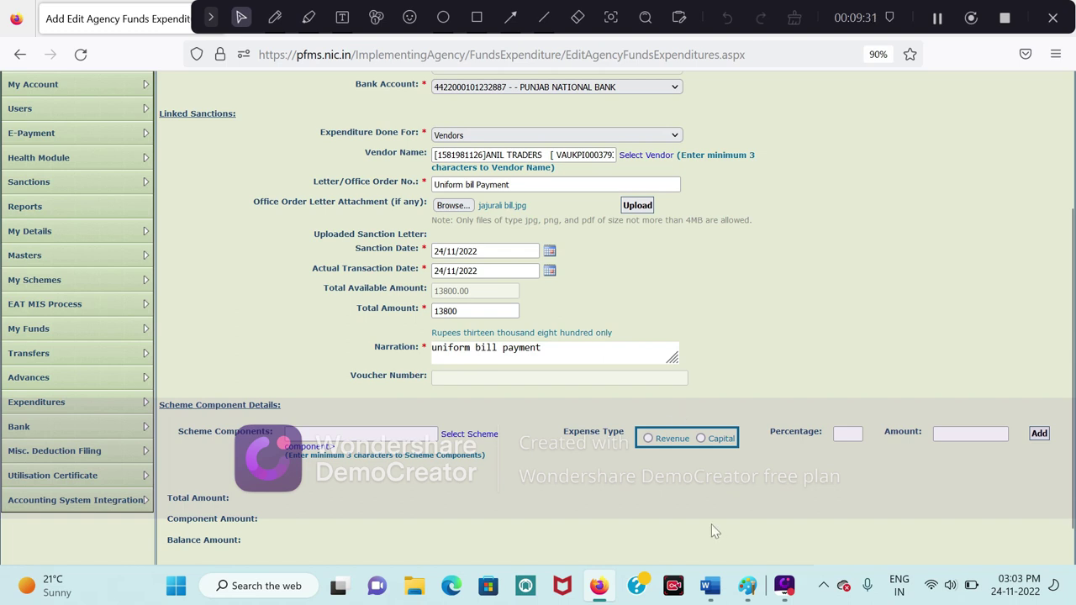
Step: Re-attach 'jajurali bill' and append '23 student' to the Narration before choosing a scheme
{"action": "left_click", "coordinate": [495, 209]}
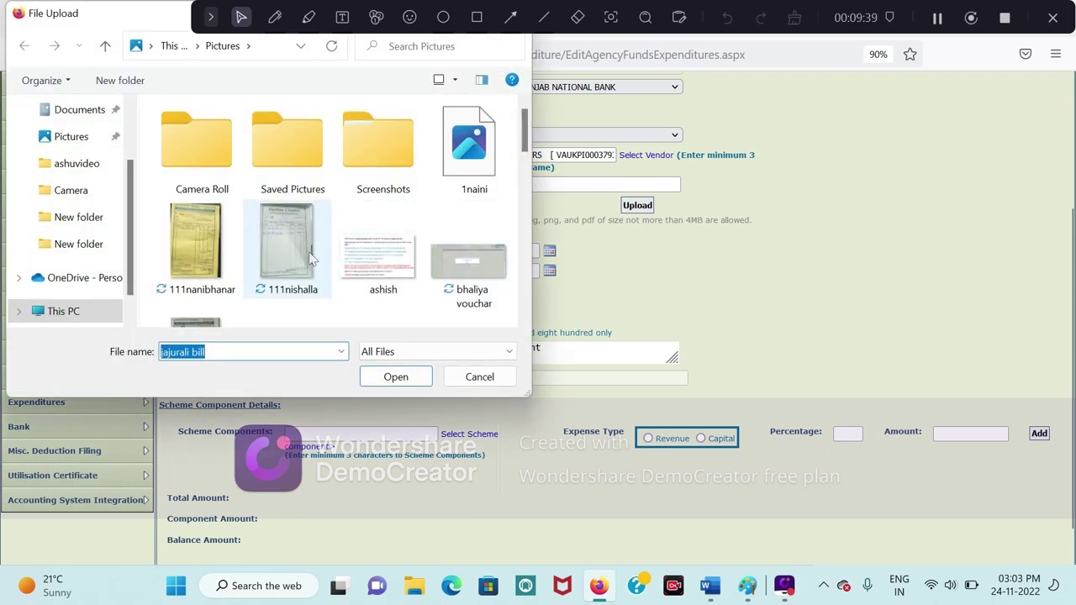
{"action": "scroll", "coordinate": [528, 269], "scroll_direction": "down", "scroll_amount": 1}
{"action": "scroll", "coordinate": [530, 269], "scroll_direction": "down", "scroll_amount": 3}
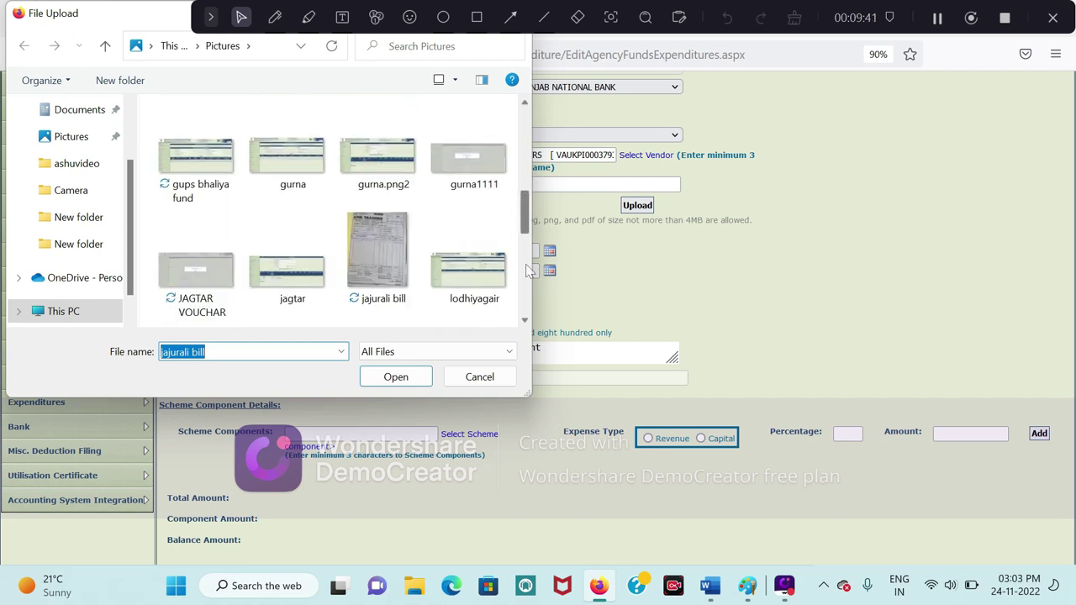
{"action": "scroll", "coordinate": [530, 269], "scroll_direction": "down", "scroll_amount": 3}
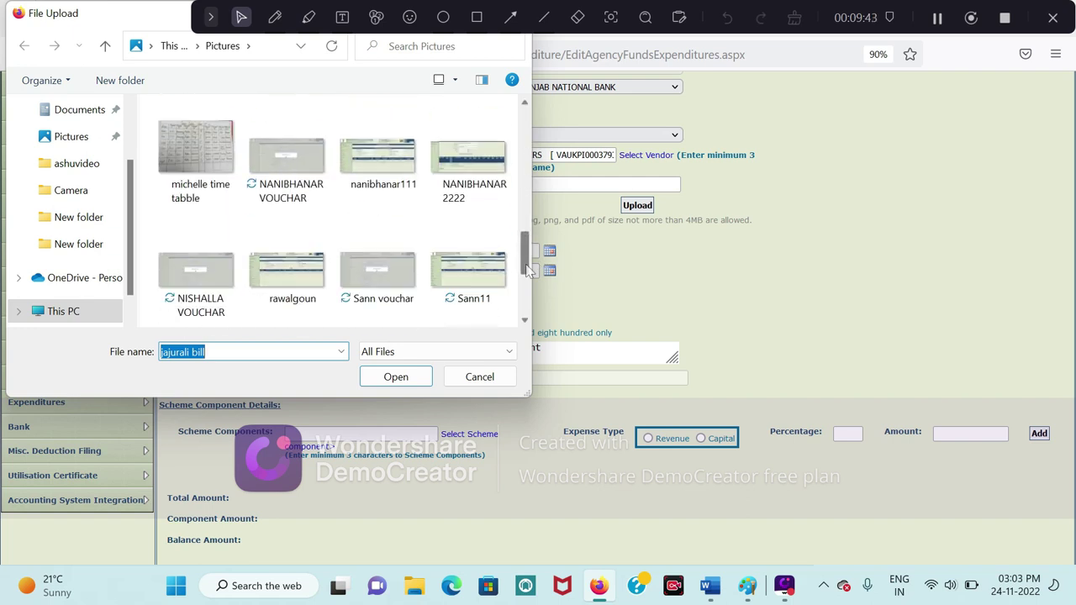
{"action": "left_click", "coordinate": [528, 268]}
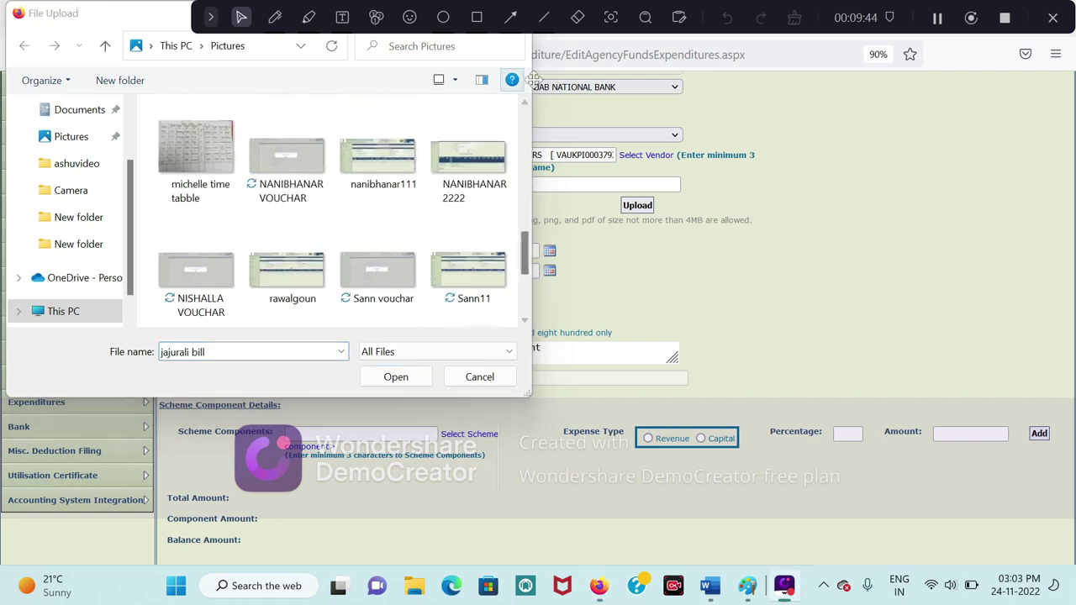
{"action": "left_click", "coordinate": [748, 252]}
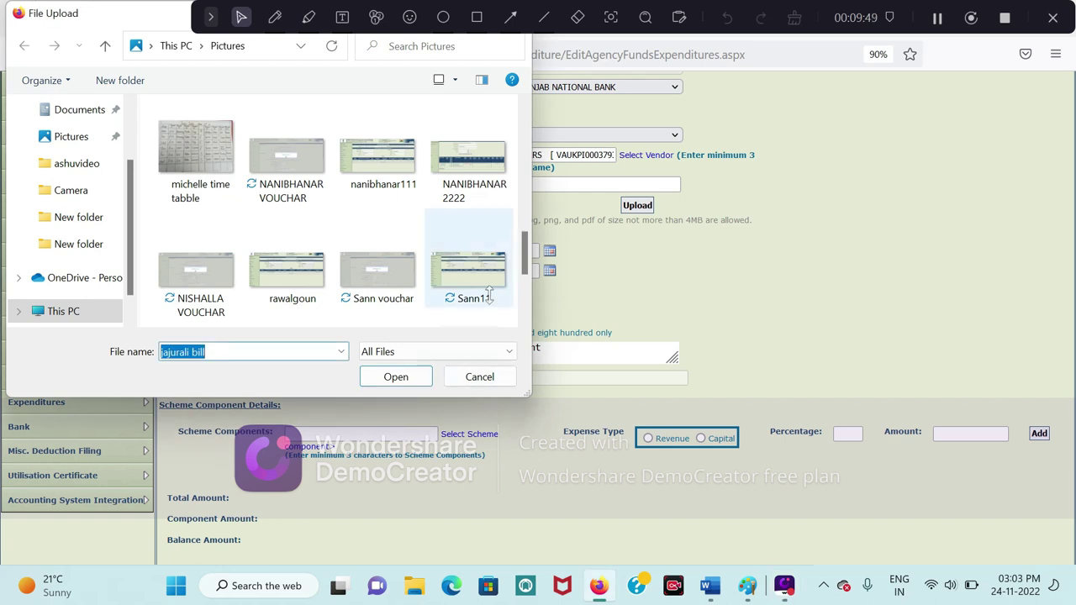
{"action": "left_click_drag", "start_coordinate": [524, 271], "coordinate": [524, 316]}
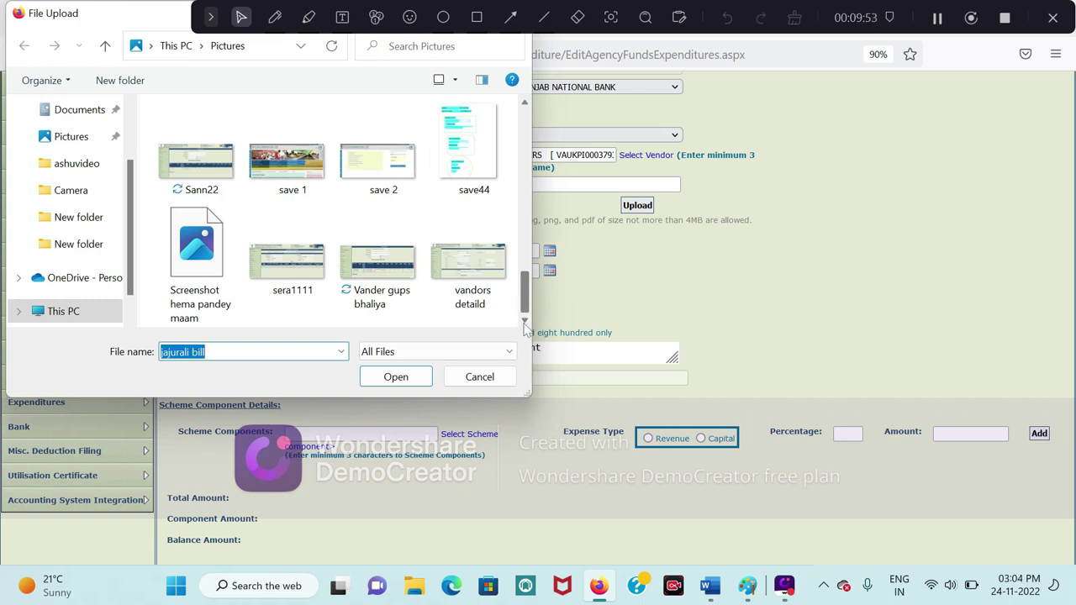
{"action": "left_click_drag", "start_coordinate": [524, 315], "coordinate": [523, 245]}
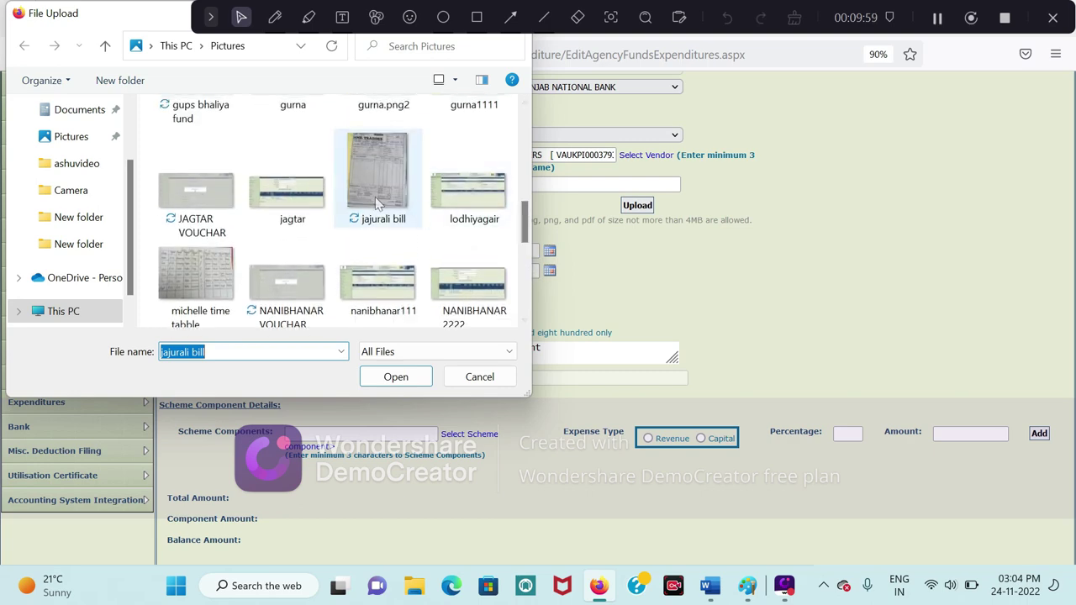
{"action": "left_click", "coordinate": [378, 172]}
{"action": "left_click", "coordinate": [377, 381]}
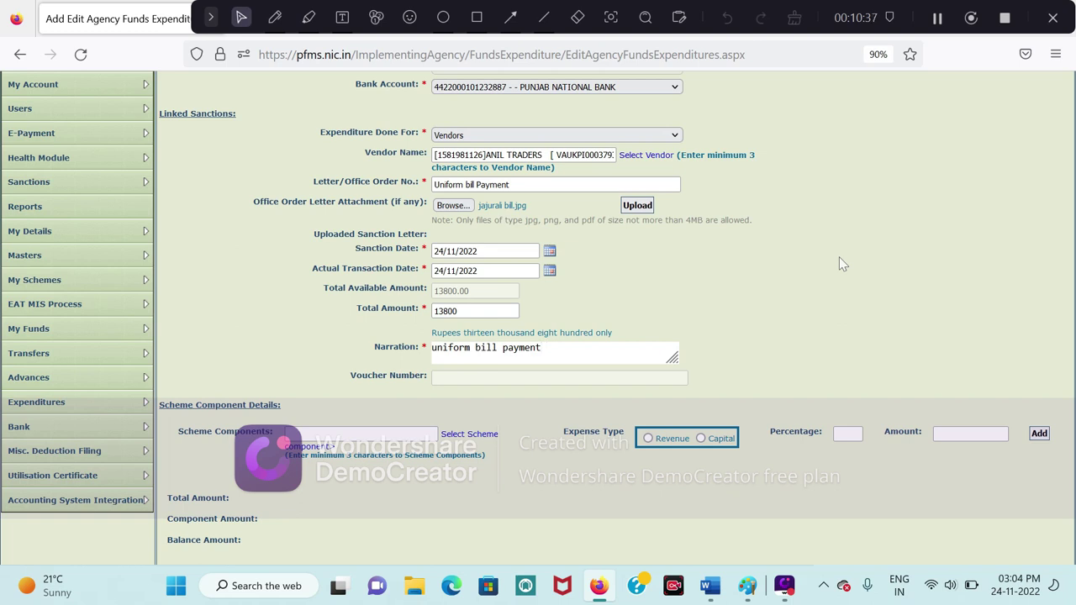
{"action": "type", "text": "23 student"}
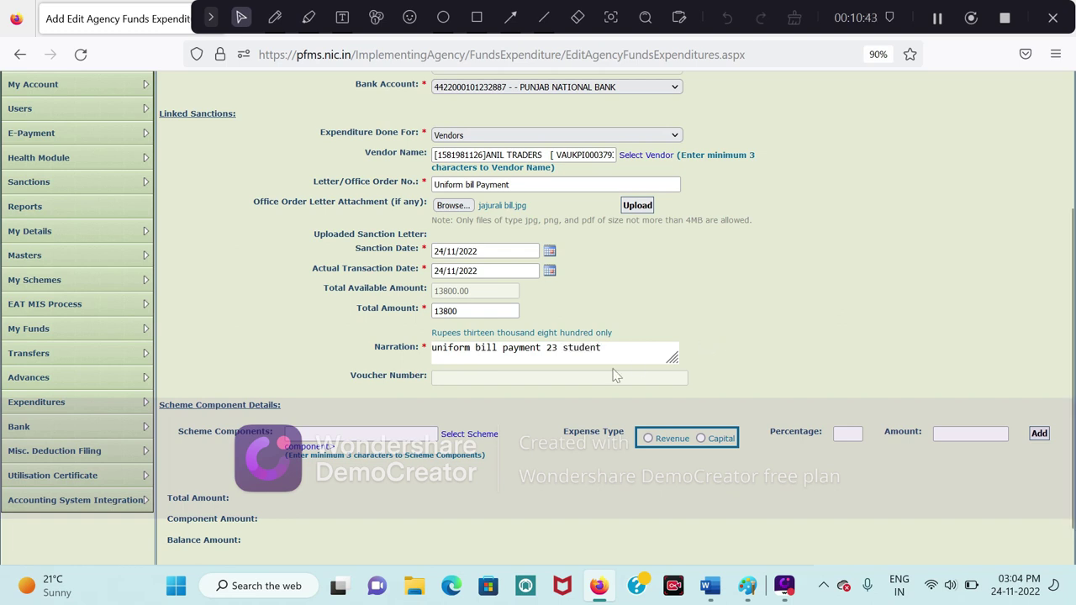
{"action": "left_click", "coordinate": [483, 436]}
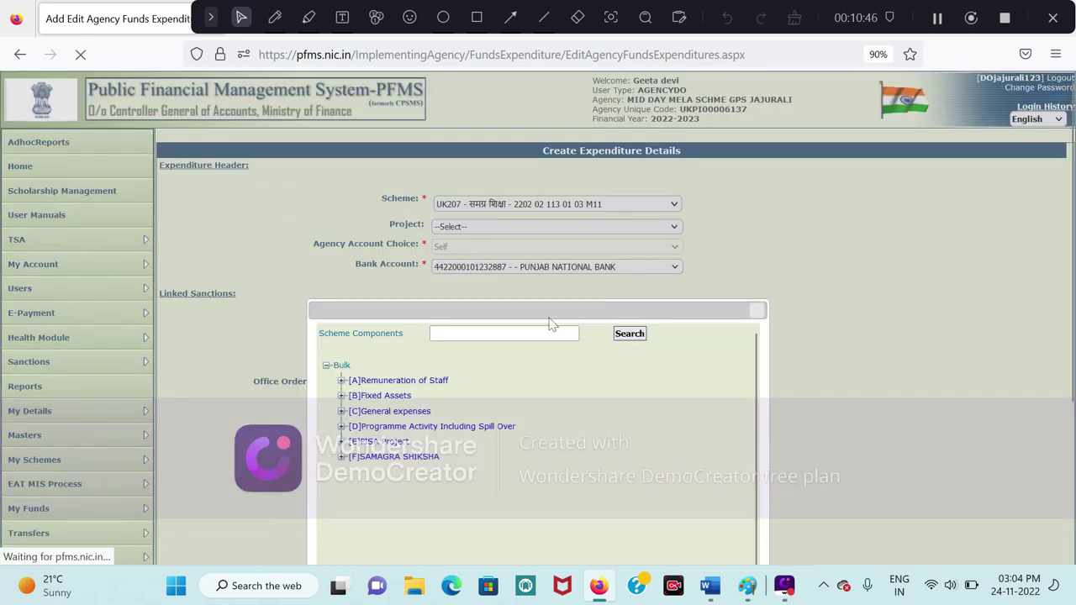
Step: Search scheme components for UK207 and pick [F.01.05] Free Uniform from the tree
{"action": "left_click", "coordinate": [548, 332]}
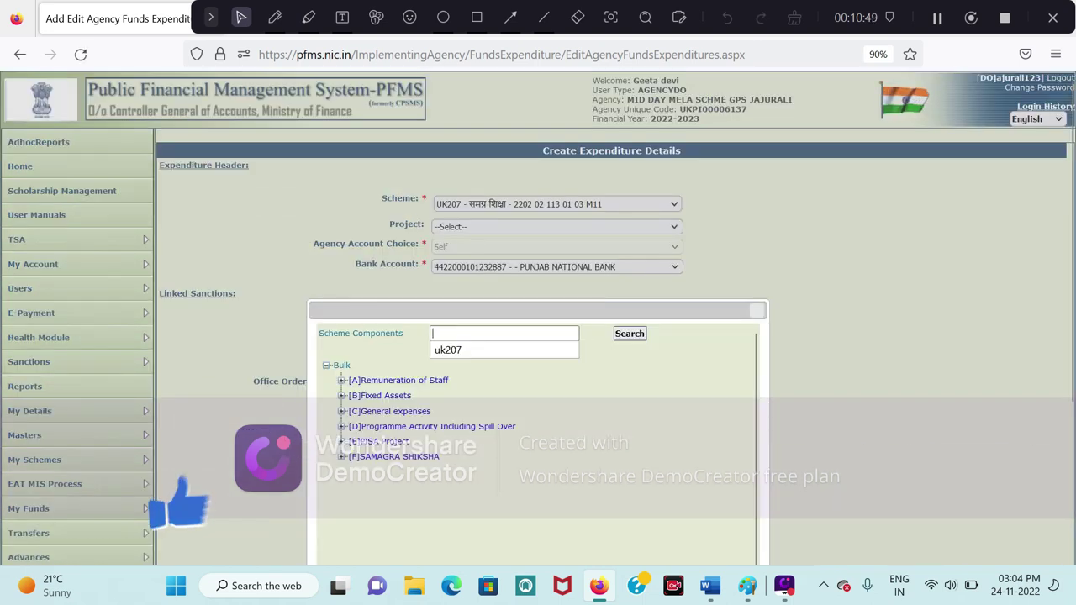
{"action": "type", "text": "UK207"}
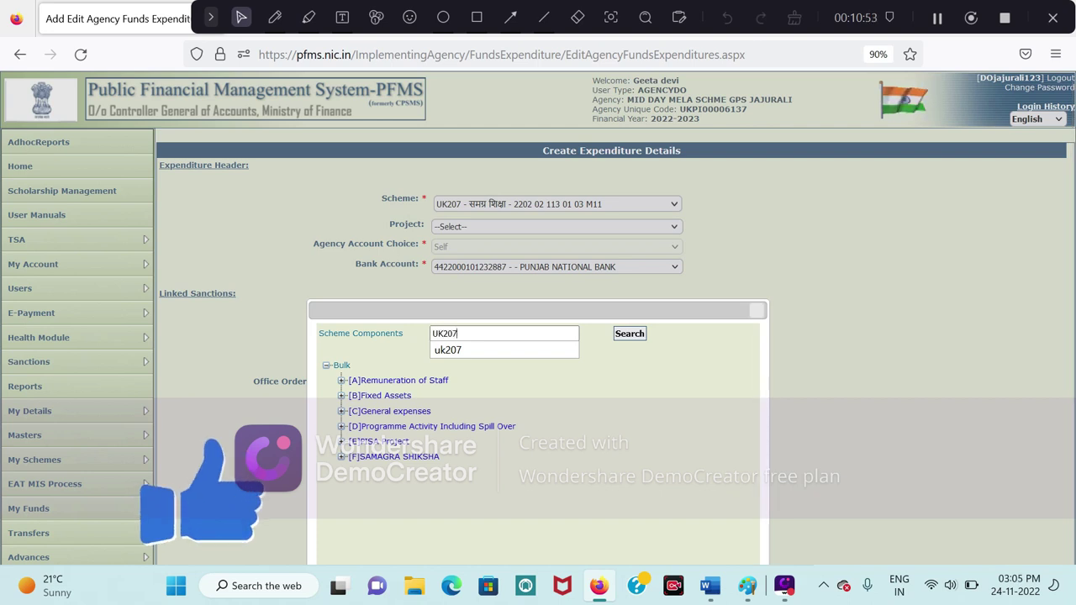
{"action": "left_click", "coordinate": [626, 333]}
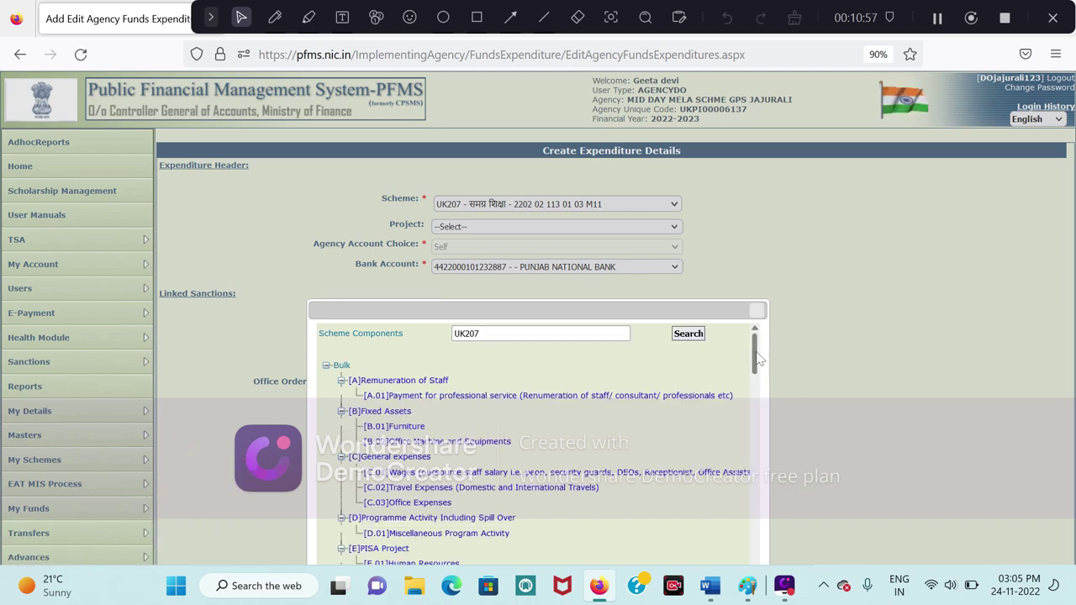
{"action": "left_click_drag", "start_coordinate": [757, 359], "coordinate": [741, 524]}
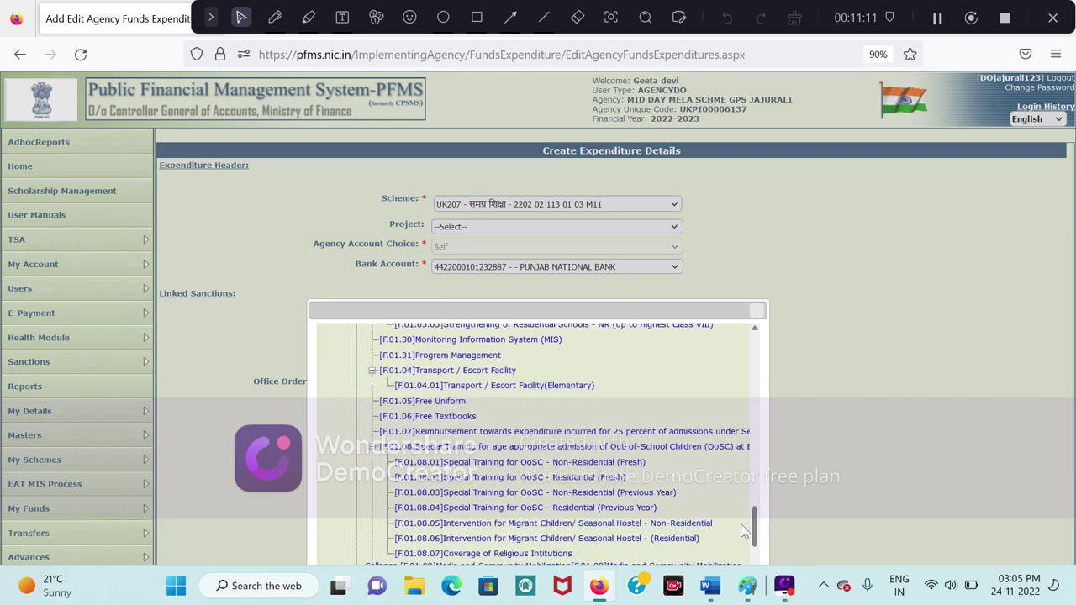
{"action": "left_click", "coordinate": [459, 405]}
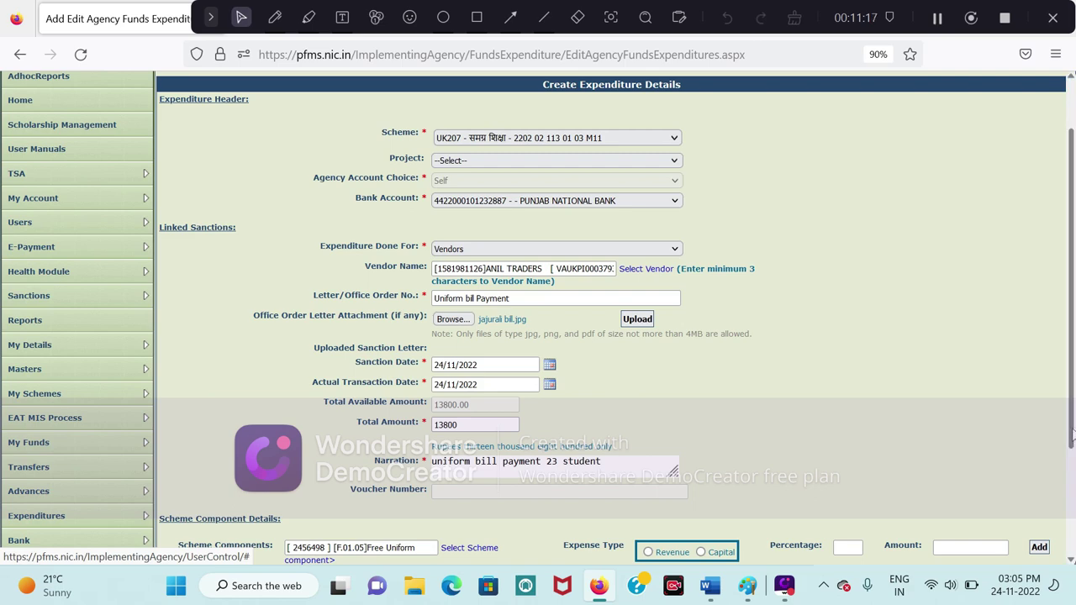
Step: Add the Free Uniform component line as Capital at 100 percent (13800)
{"action": "left_click_drag", "start_coordinate": [1071, 433], "coordinate": [1071, 515]}
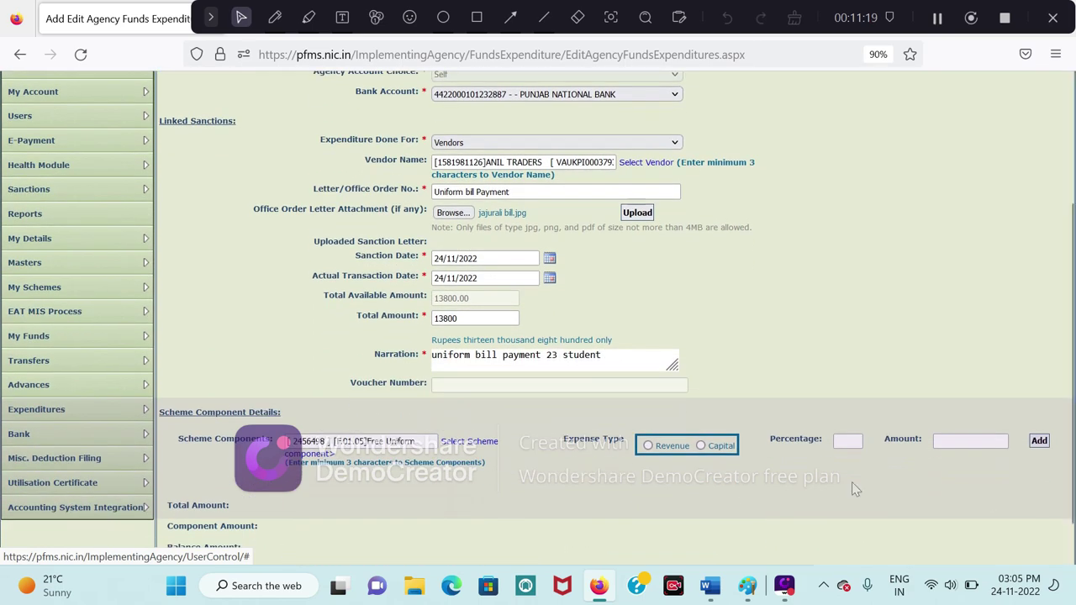
{"action": "left_click", "coordinate": [701, 446]}
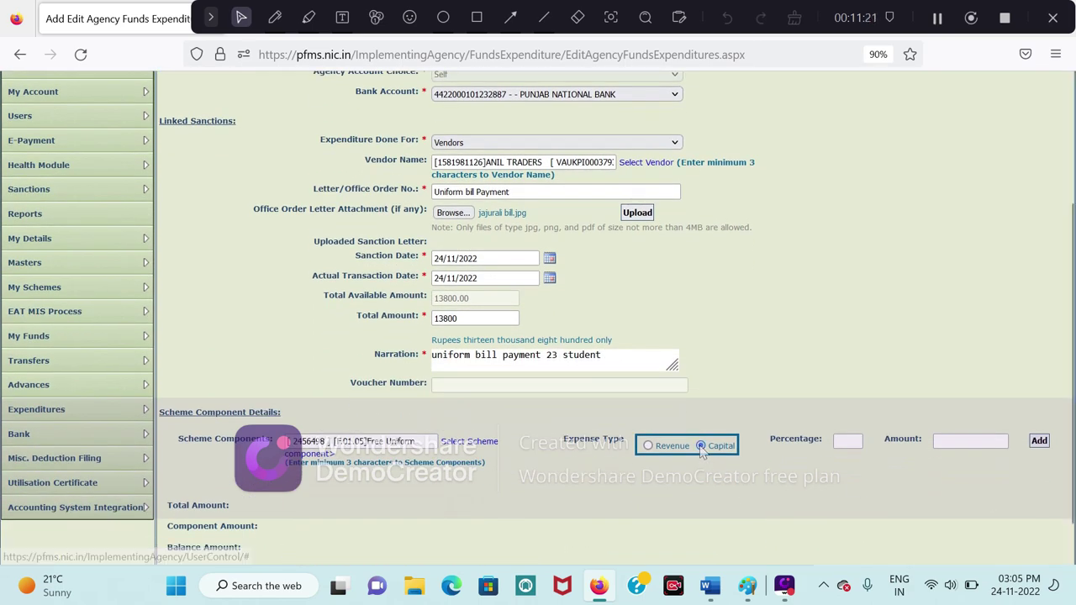
{"action": "left_click", "coordinate": [849, 443]}
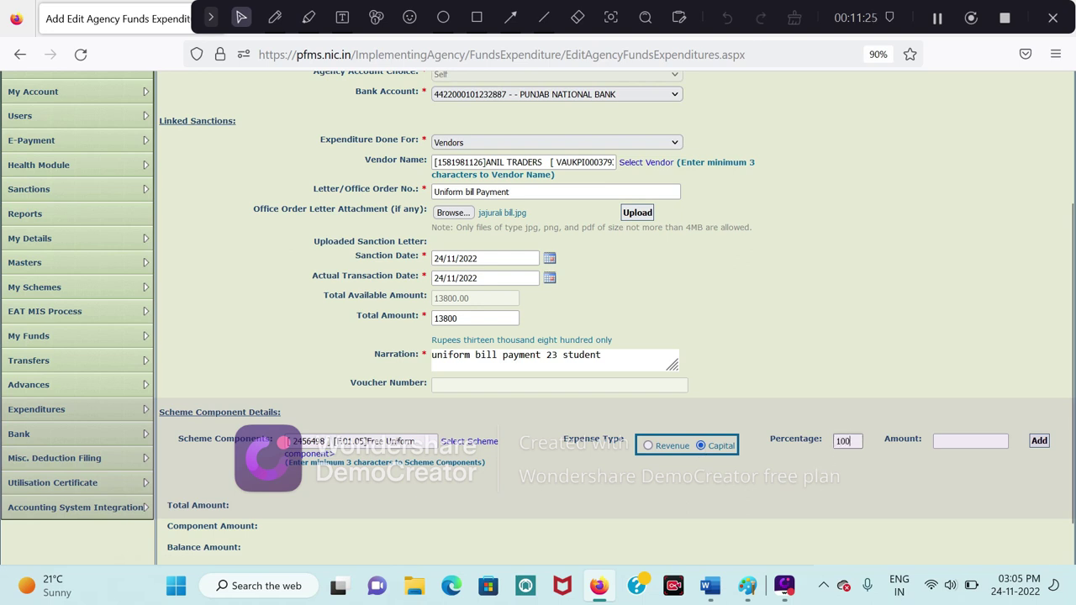
{"action": "left_click", "coordinate": [852, 476]}
{"action": "left_click", "coordinate": [1041, 444]}
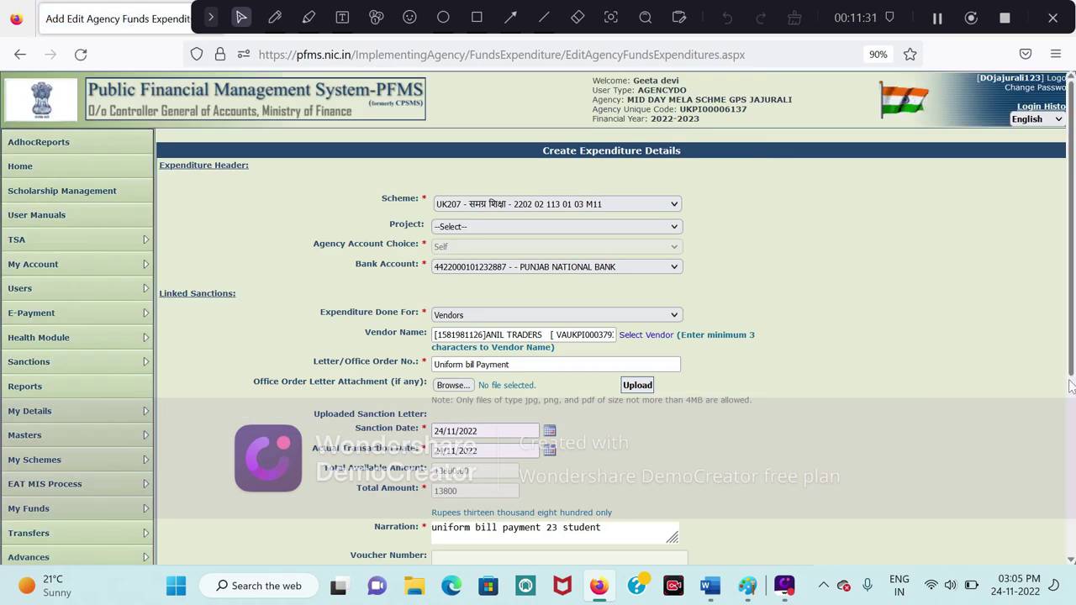
Step: Tick the Free Uniform row and the select-all checkbox in the component table
{"action": "left_click_drag", "start_coordinate": [1071, 384], "coordinate": [1055, 511]}
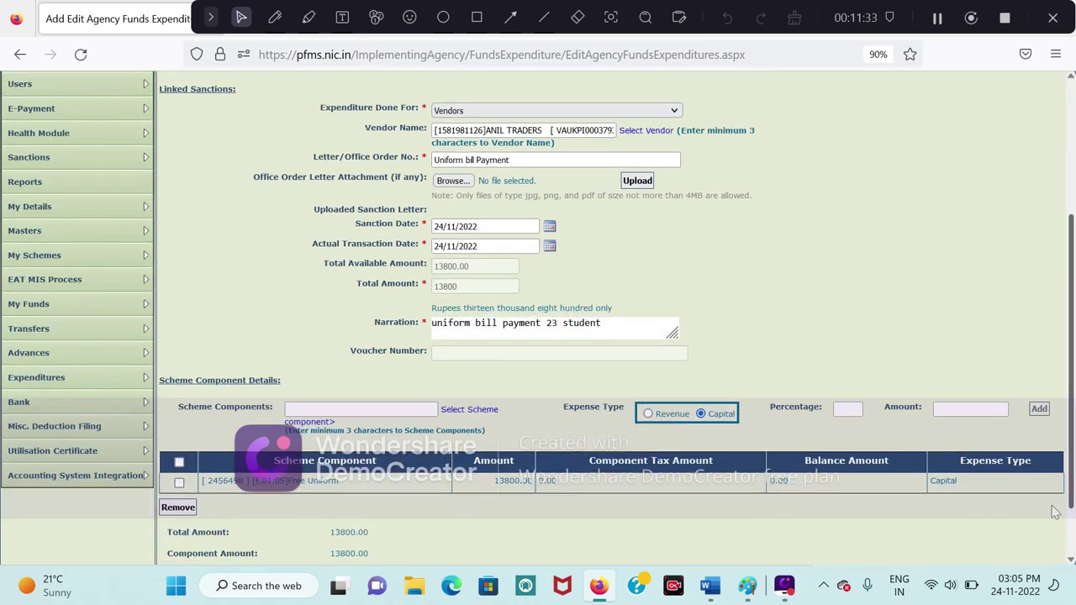
{"action": "scroll", "coordinate": [1050, 521], "scroll_direction": "down", "scroll_amount": 2}
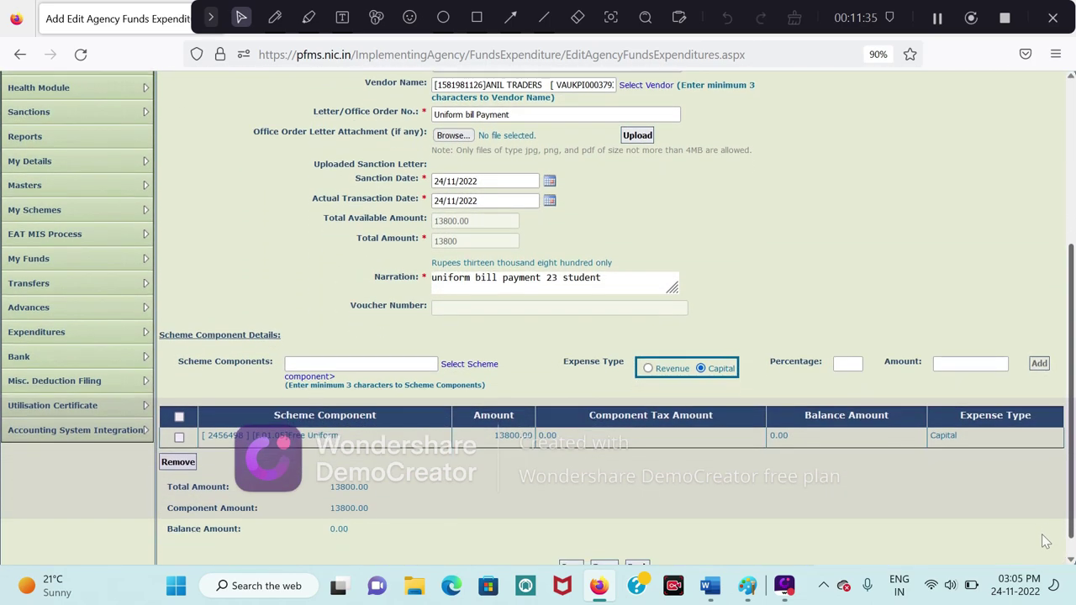
{"action": "scroll", "coordinate": [1045, 541], "scroll_direction": "down", "scroll_amount": 1}
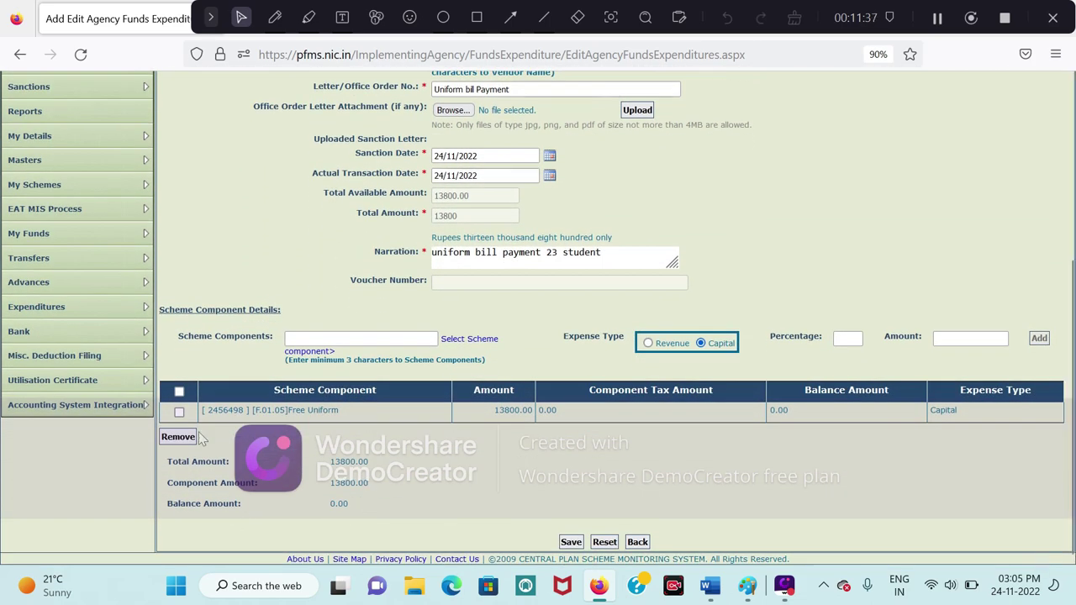
{"action": "left_click", "coordinate": [179, 411]}
{"action": "left_click", "coordinate": [179, 392]}
Step: Try saving the expenditure, trim the order number, and retry the save
{"action": "left_click", "coordinate": [568, 542]}
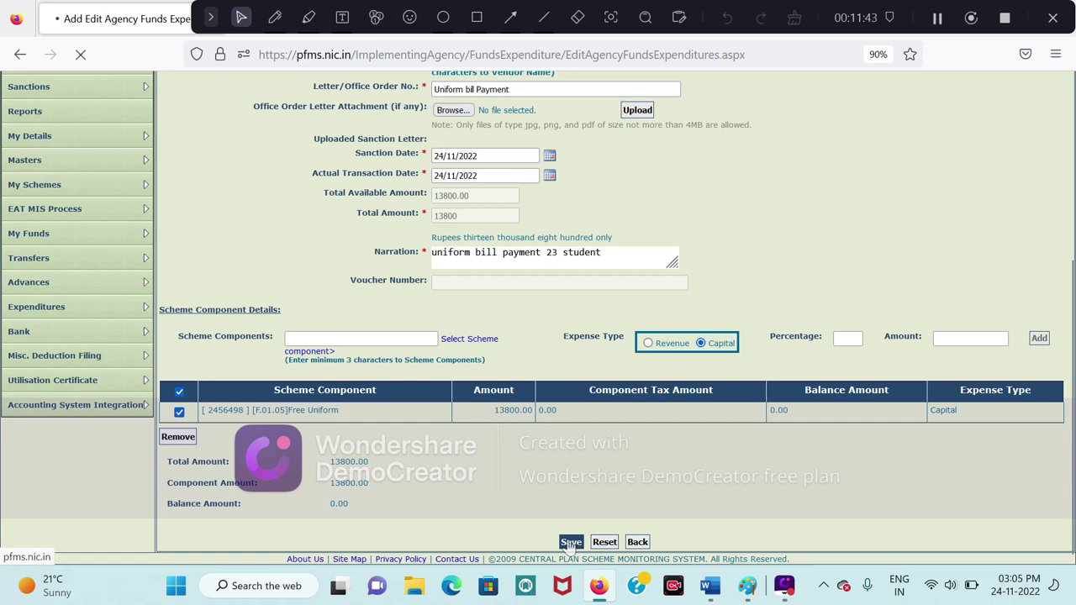
{"action": "scroll", "coordinate": [1071, 433], "scroll_direction": "down", "scroll_amount": 3}
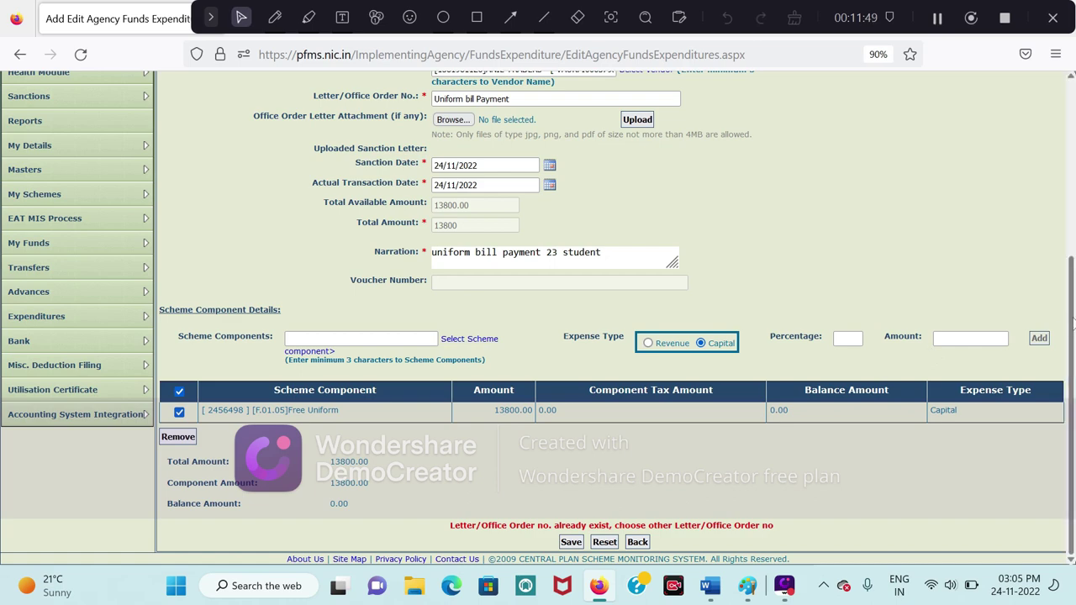
{"action": "left_click_drag", "start_coordinate": [1073, 323], "coordinate": [1051, 266]}
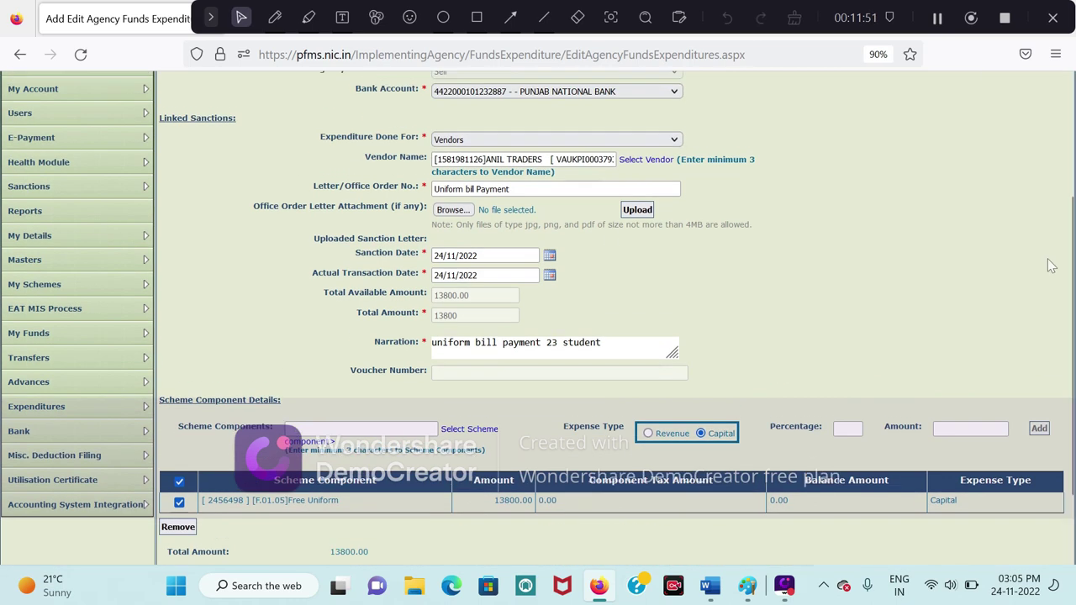
{"action": "left_click", "coordinate": [514, 190]}
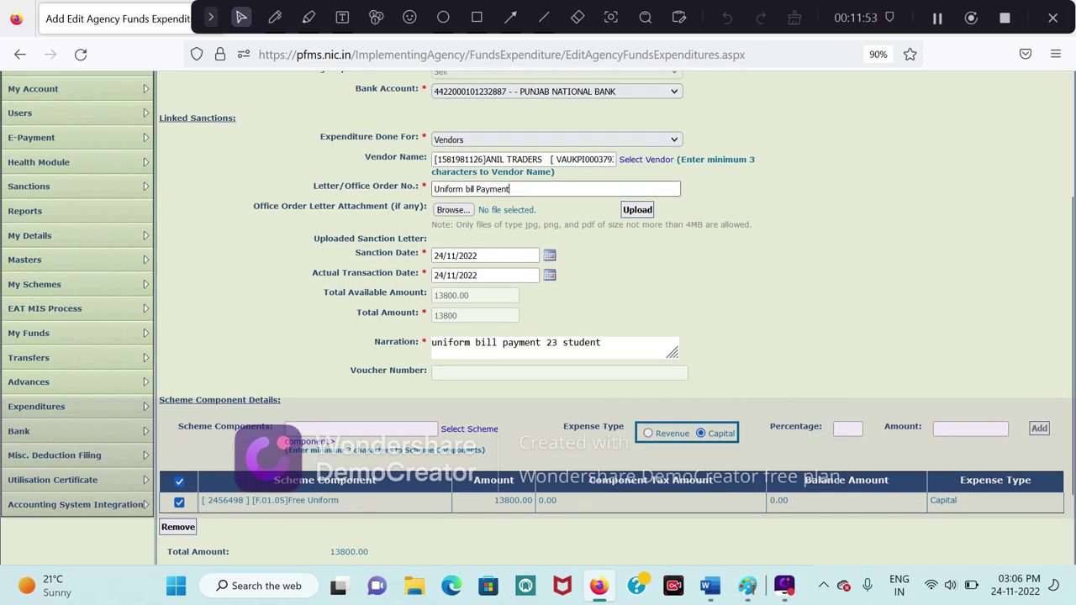
{"action": "key", "text": "BackSpace"}
{"action": "key", "text": "BackSpace"}
{"action": "key", "text": "BackSpace"}
{"action": "key", "text": "BackSpace"}
{"action": "key", "text": "BackSpace"}
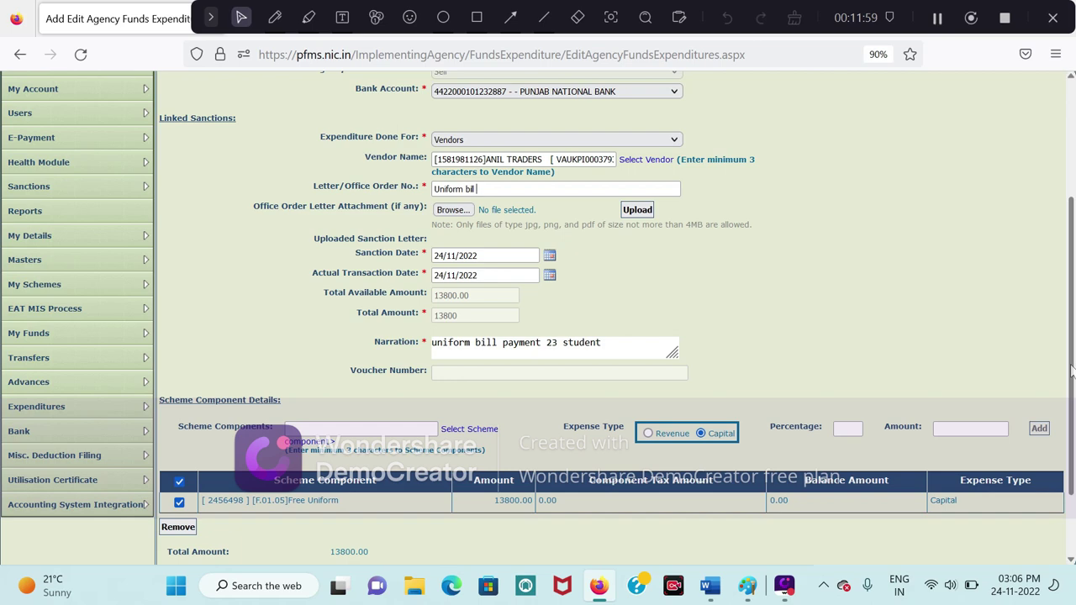
{"action": "scroll", "coordinate": [1071, 371], "scroll_direction": "down", "scroll_amount": 2}
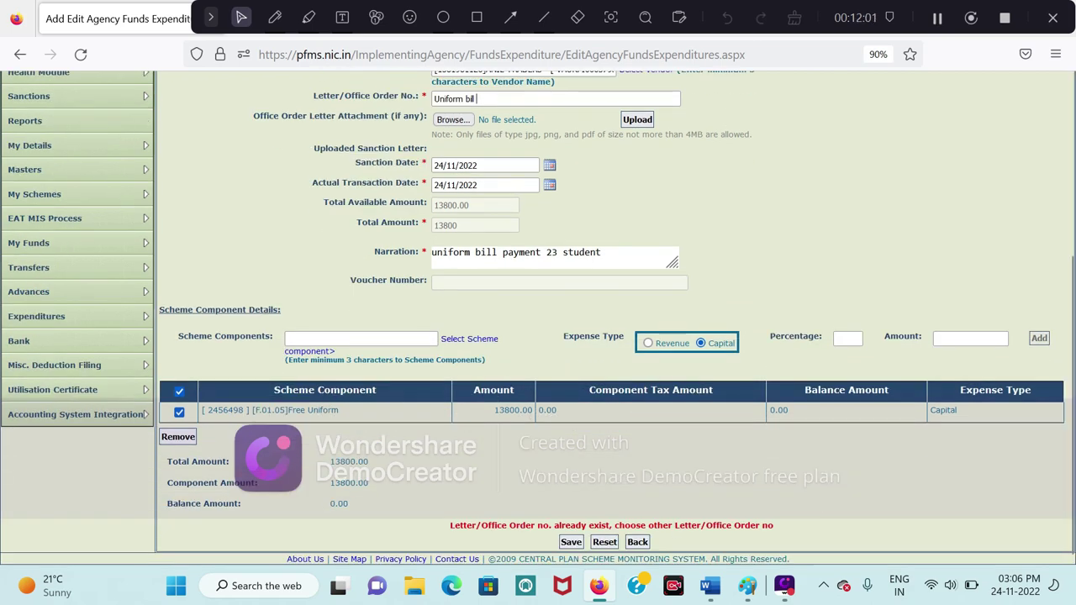
{"action": "left_click", "coordinate": [572, 542]}
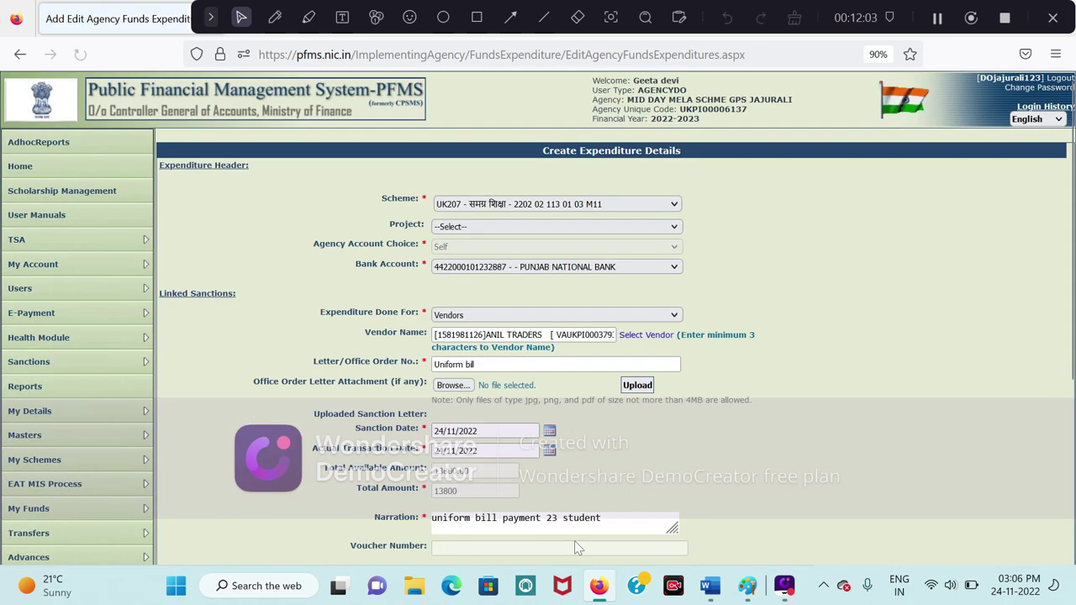
Step: Change the order number to 'Uniform Bill Payment' and resubmit the expenditure
{"action": "scroll", "coordinate": [1070, 436], "scroll_direction": "down", "scroll_amount": 6}
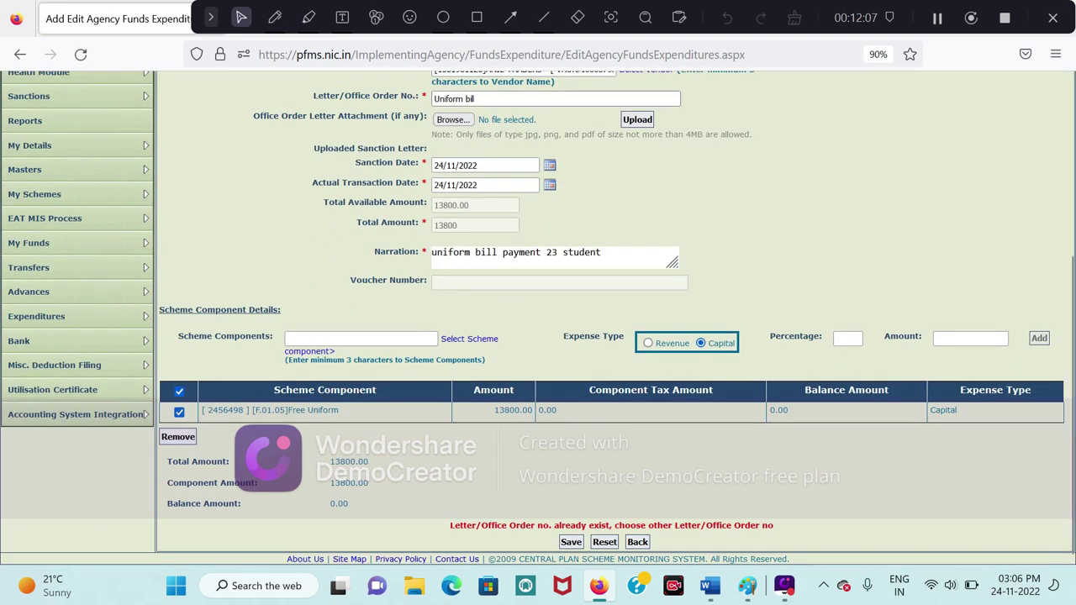
{"action": "key", "text": "BackSpace"}
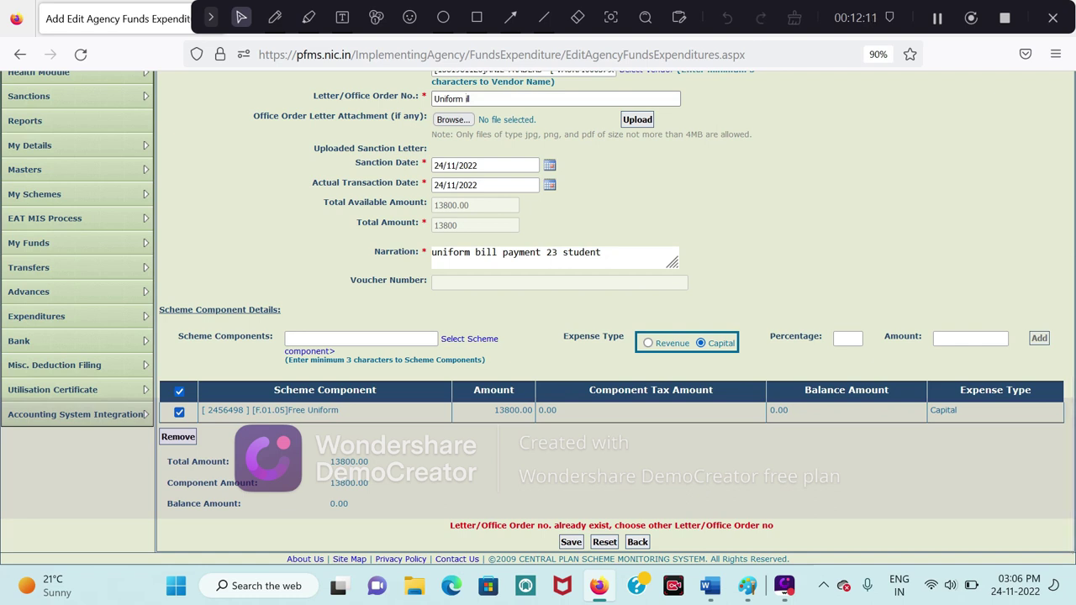
{"action": "type", "text": "b"}
{"action": "key", "text": "BackSpace"}
{"action": "type", "text": "Bi"}
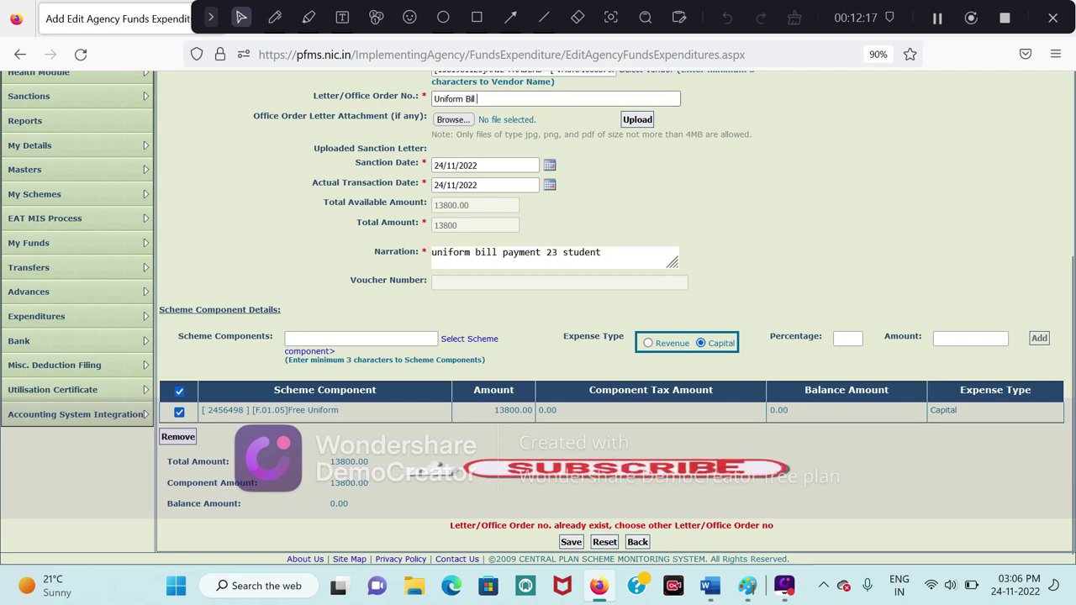
{"action": "type", "text": "ll Pa"}
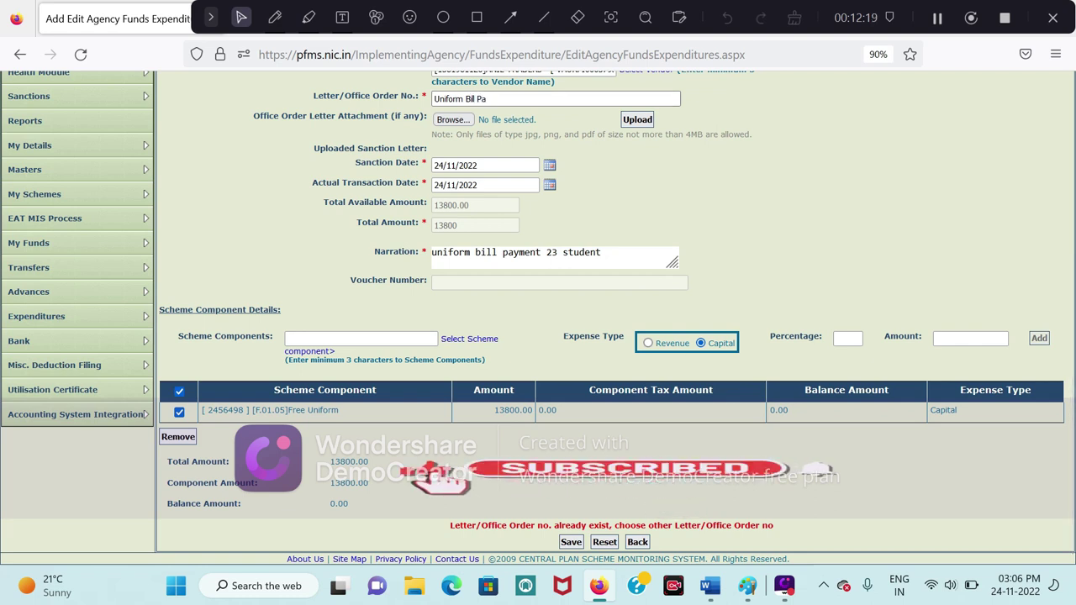
{"action": "type", "text": "y"}
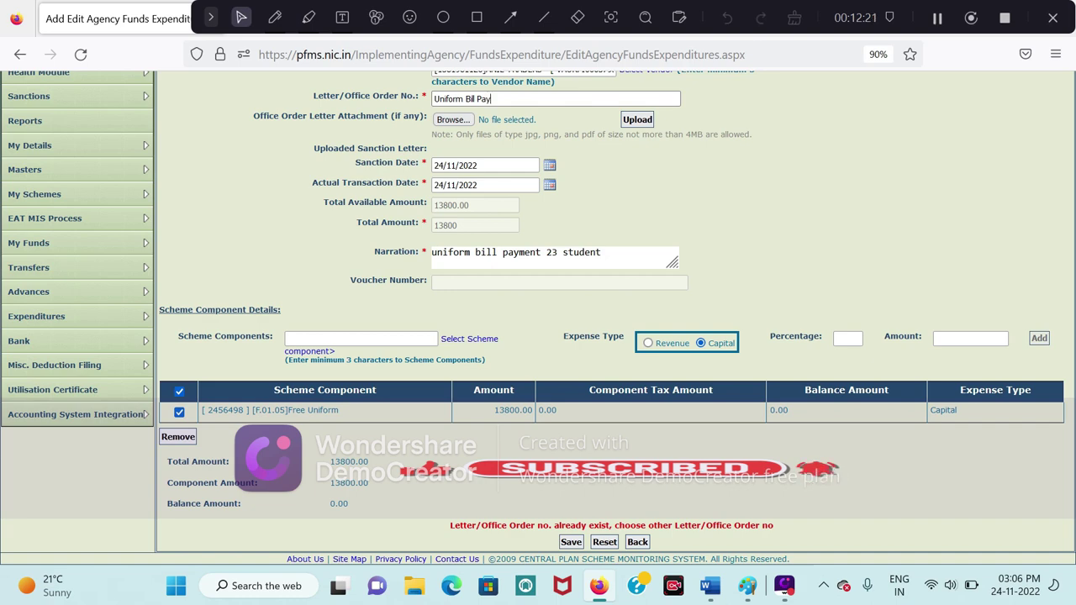
{"action": "type", "text": "ment"}
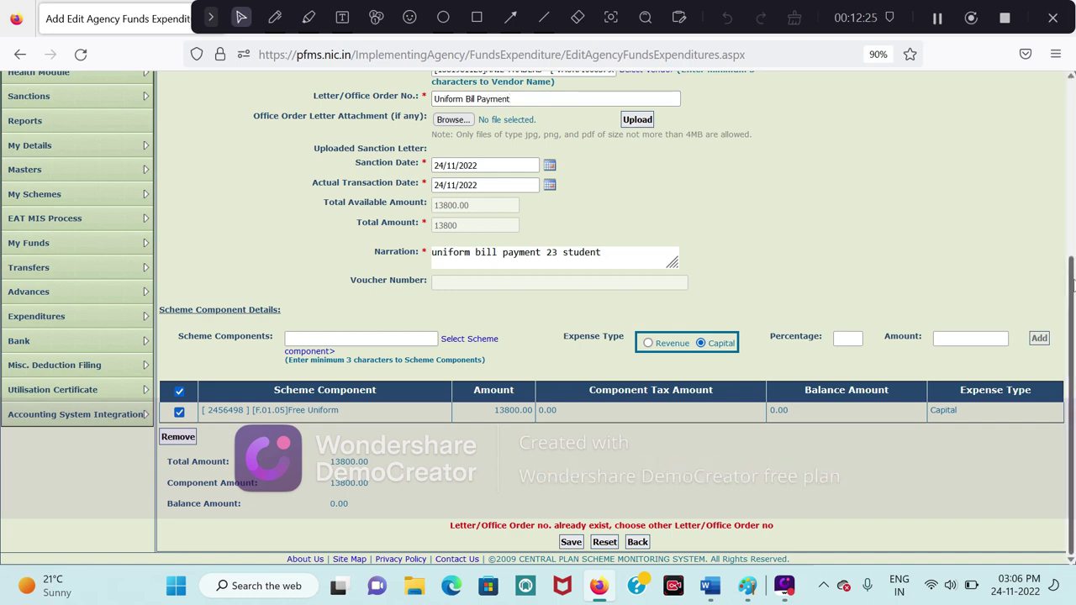
{"action": "left_click", "coordinate": [570, 542]}
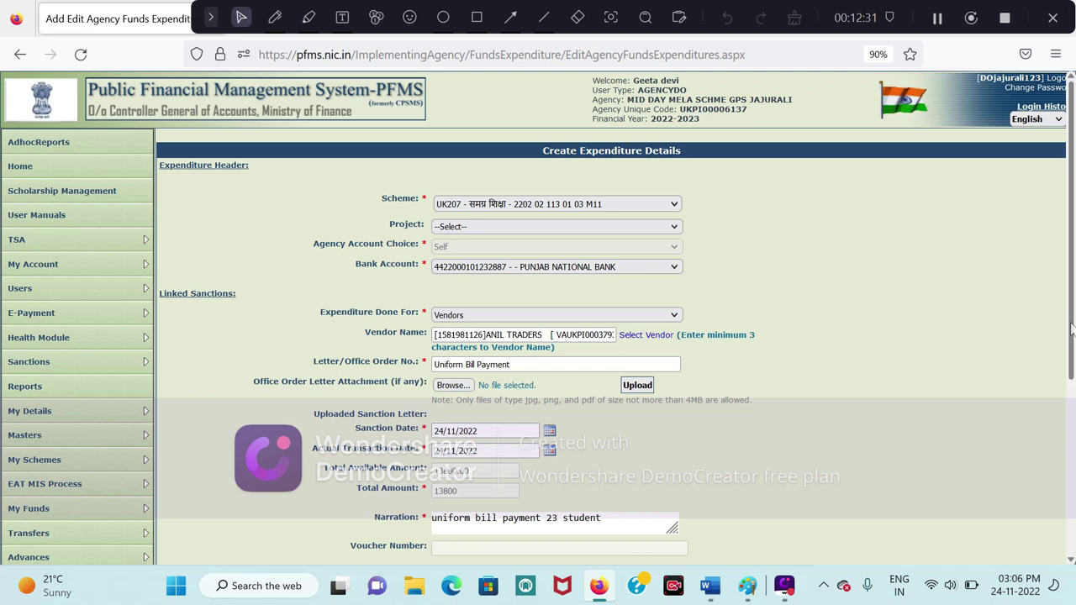
{"action": "scroll", "coordinate": [1043, 474], "scroll_direction": "down", "scroll_amount": 5}
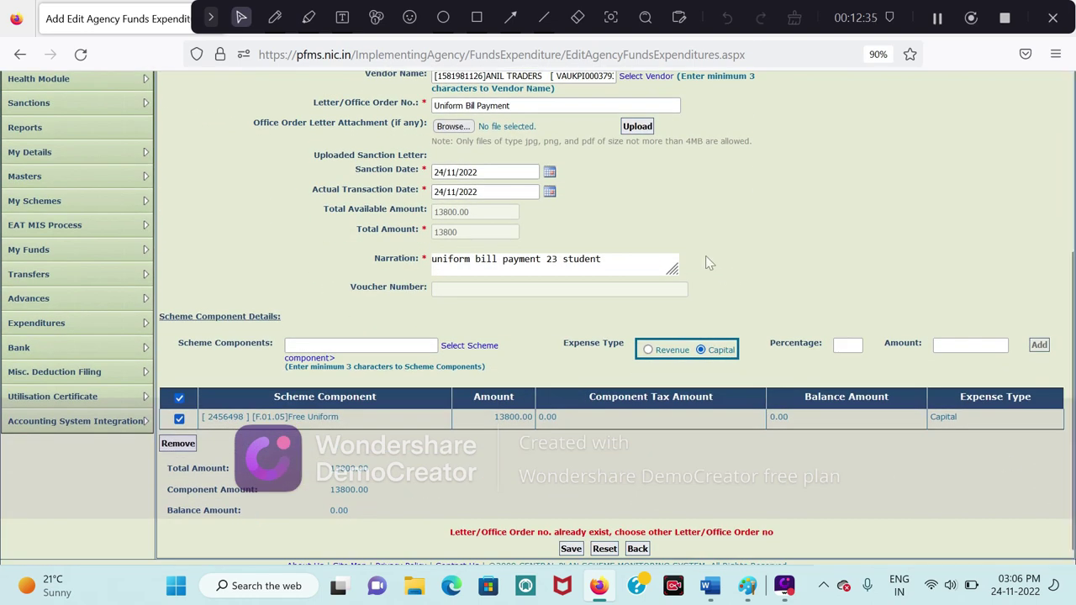
Step: Make the order number 'Uniform Bill Payment Nov' and save, producing voucher BP-2022-23-1
{"action": "left_click", "coordinate": [538, 106]}
{"action": "type", "text": "nov"}
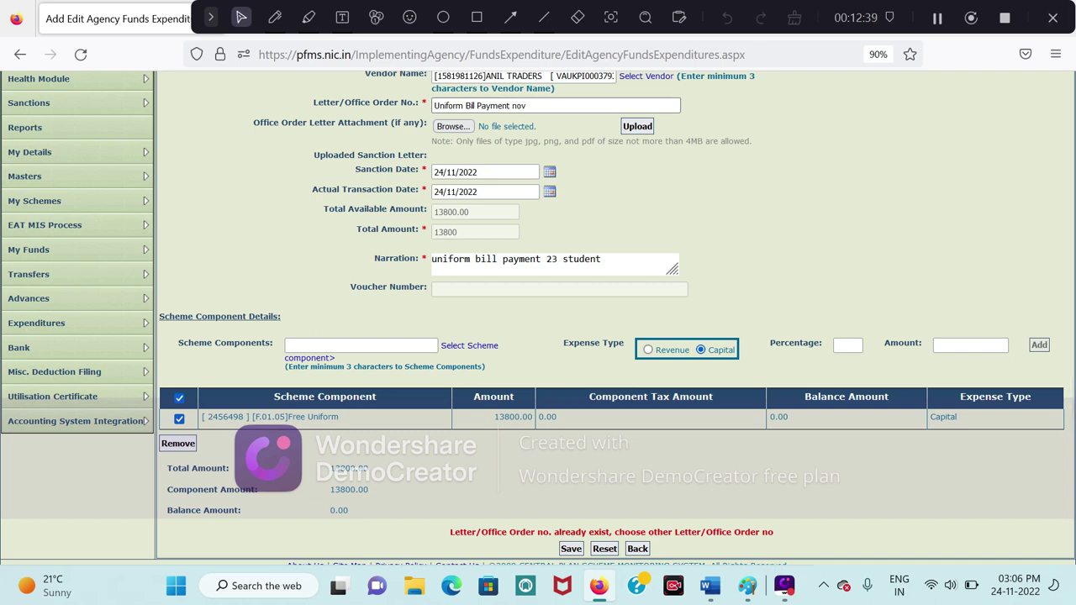
{"action": "key", "text": "BackSpace"}
{"action": "key", "text": "BackSpace"}
{"action": "type", "text": "No"}
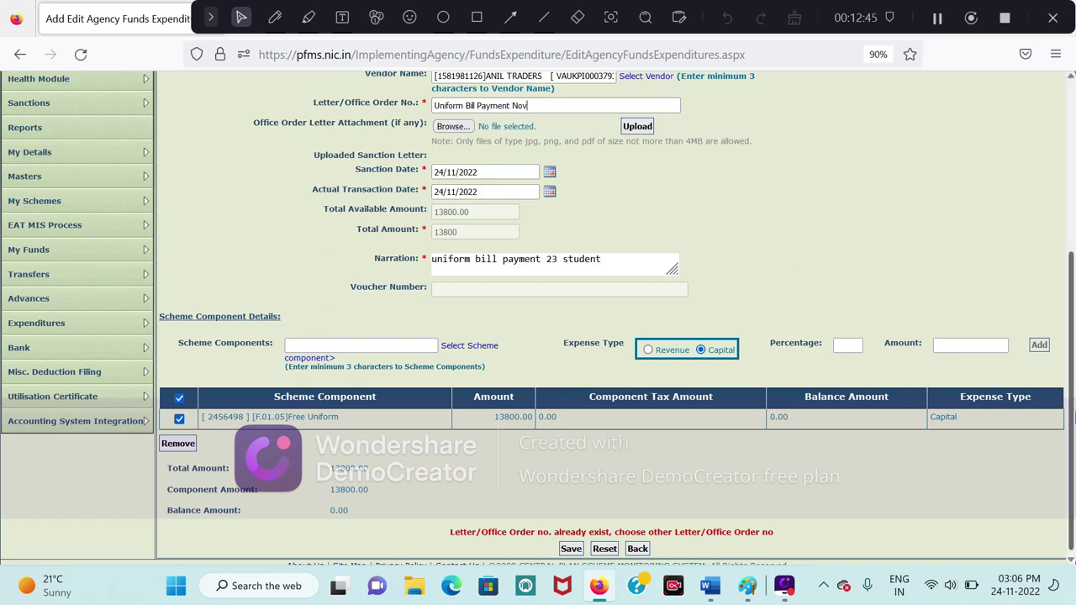
{"action": "scroll", "coordinate": [1073, 418], "scroll_direction": "down", "scroll_amount": 1}
{"action": "left_click", "coordinate": [572, 542]}
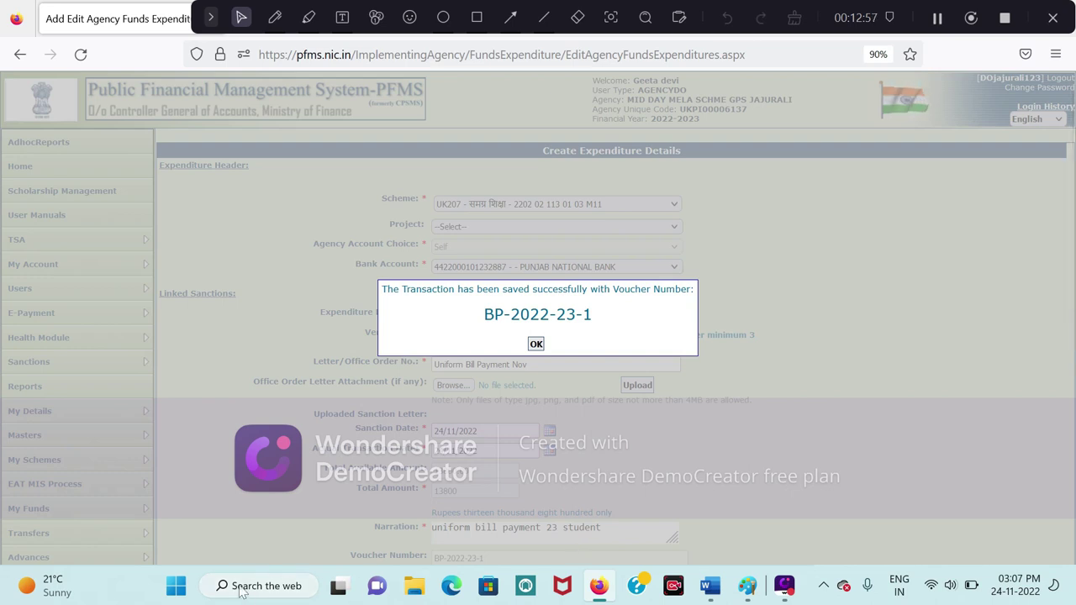
Step: Launch Snipping Tool and capture the page showing the voucher confirmation
{"action": "left_click", "coordinate": [242, 587]}
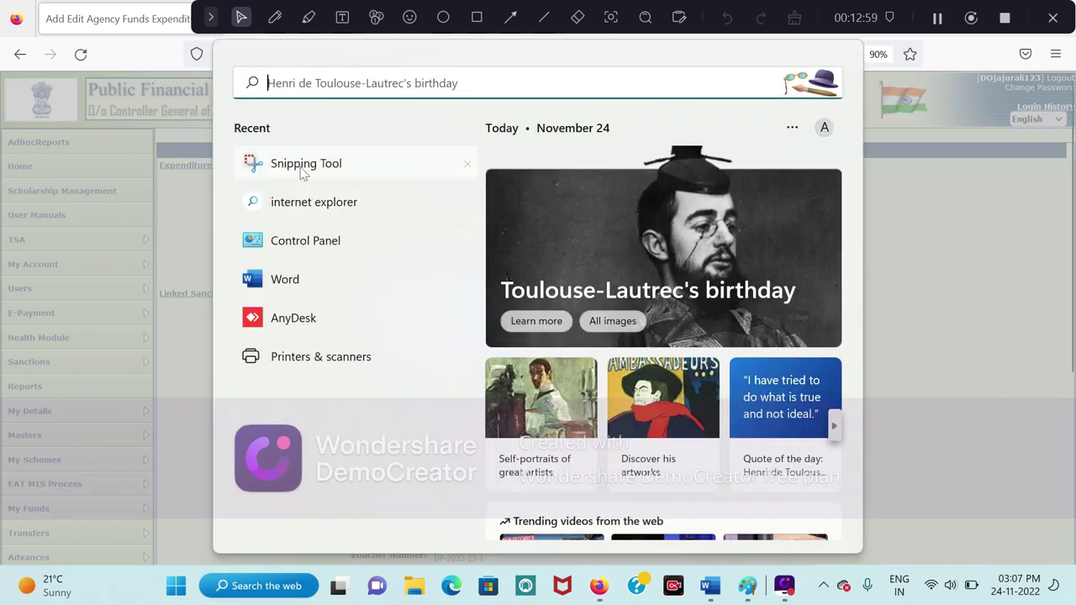
{"action": "left_click", "coordinate": [304, 168]}
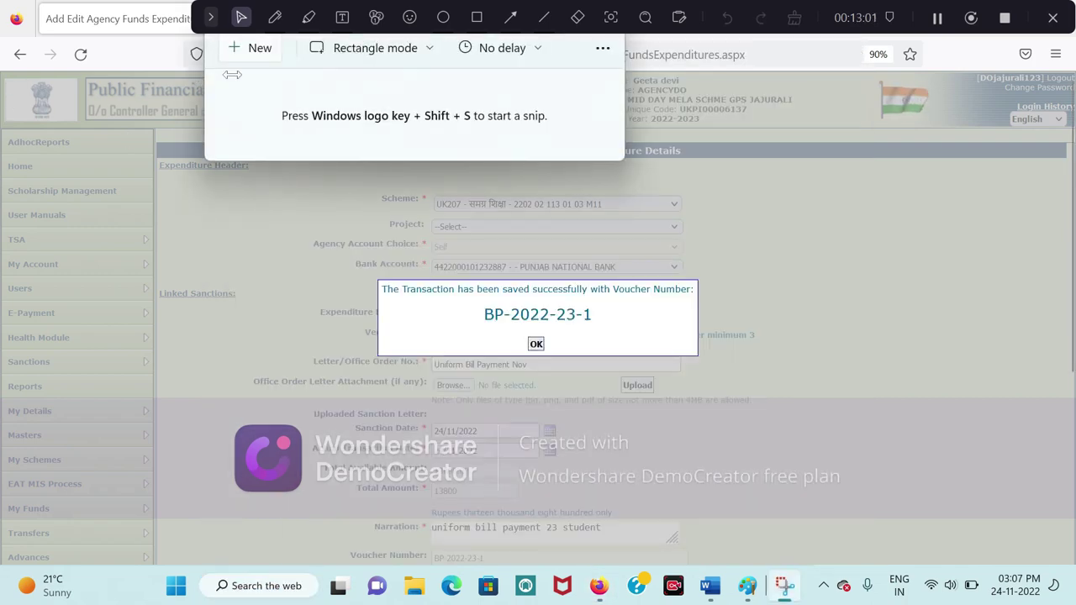
{"action": "left_click", "coordinate": [250, 49]}
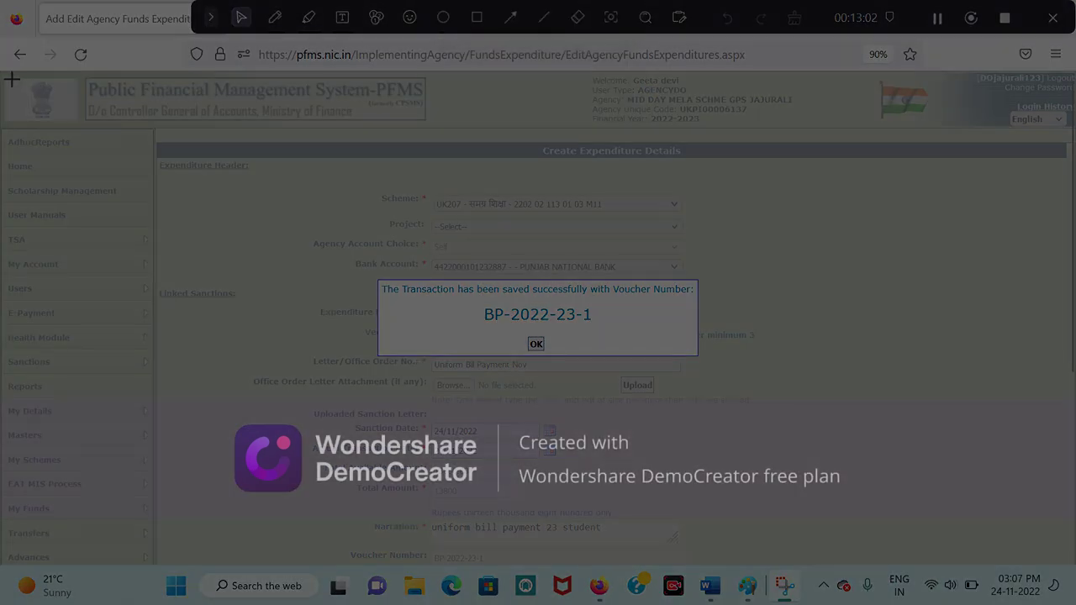
{"action": "left_click_drag", "start_coordinate": [12, 79], "coordinate": [1060, 569]}
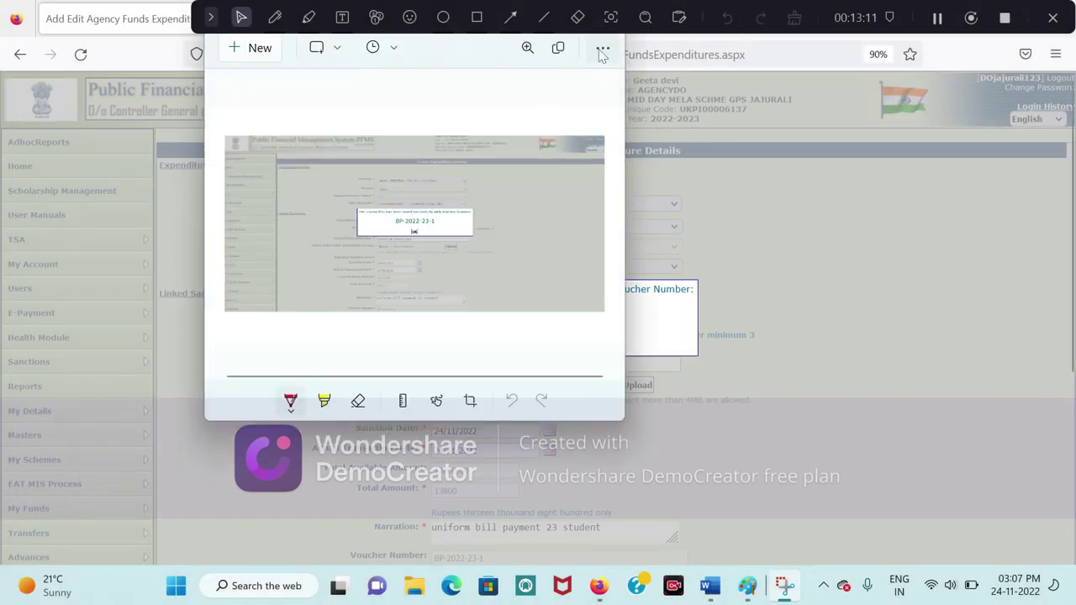
Step: Save the snip as PNG 'jajurali vauchar' in Pictures and dismiss PFMS's voucher popup
{"action": "left_click", "coordinate": [603, 49]}
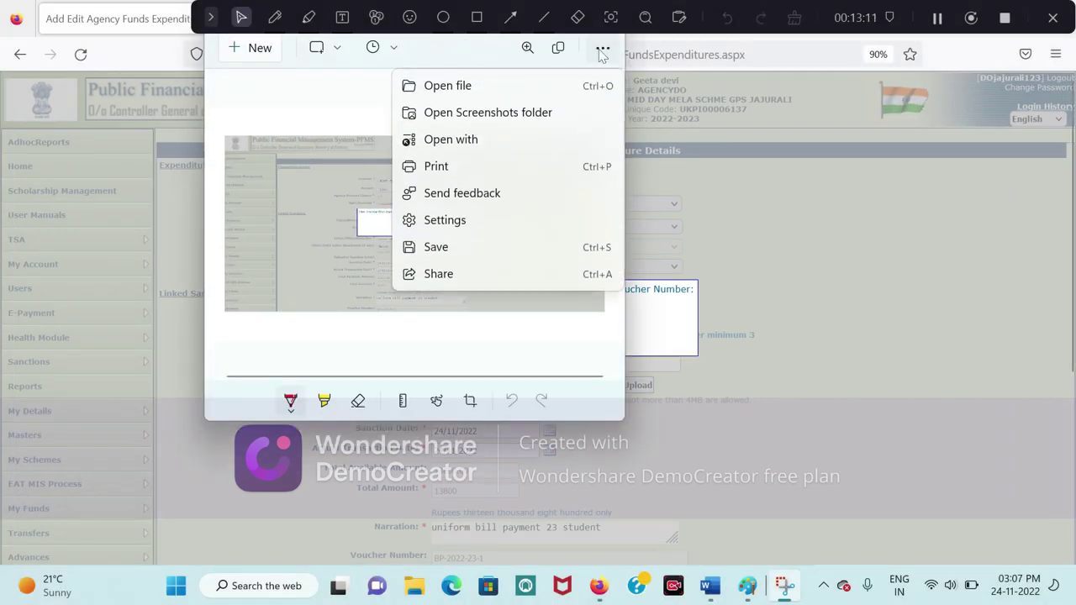
{"action": "left_click", "coordinate": [470, 254]}
{"action": "key", "text": "BackSpace"}
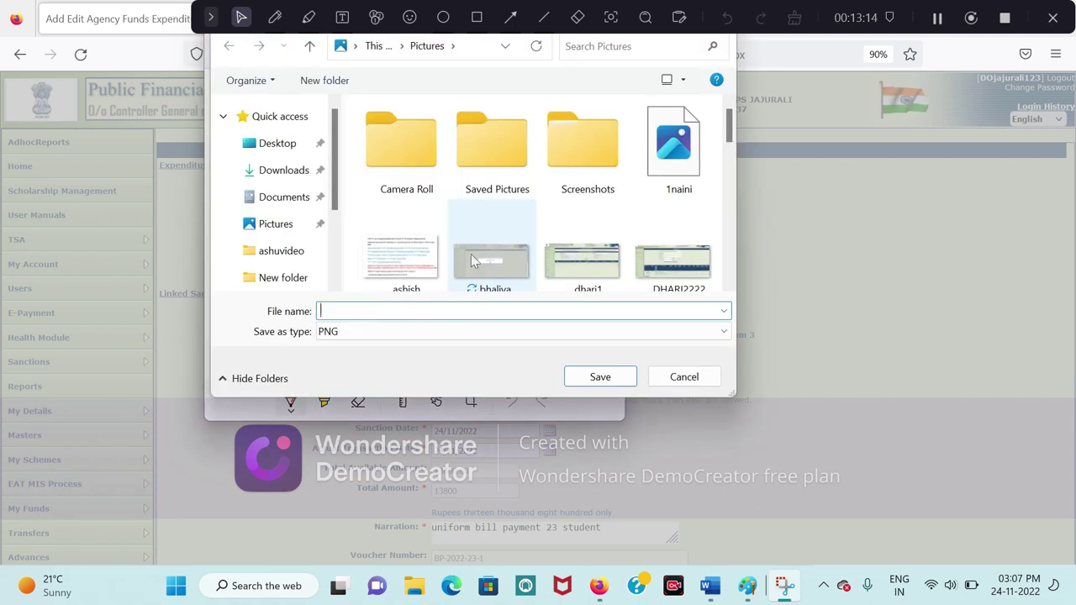
{"action": "type", "text": "ja"}
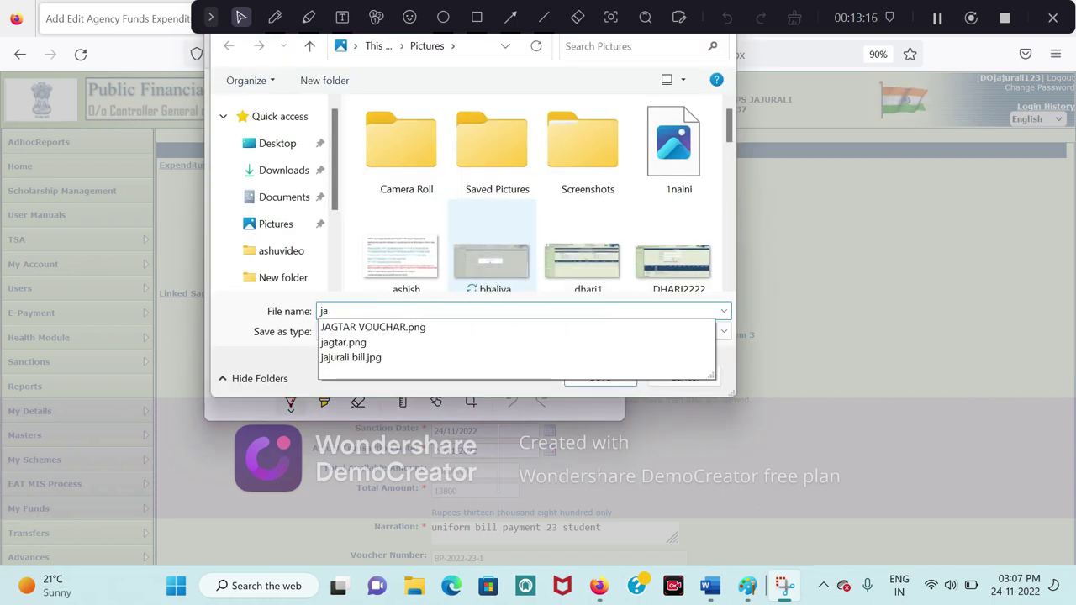
{"action": "type", "text": "jura"}
{"action": "type", "text": "li "}
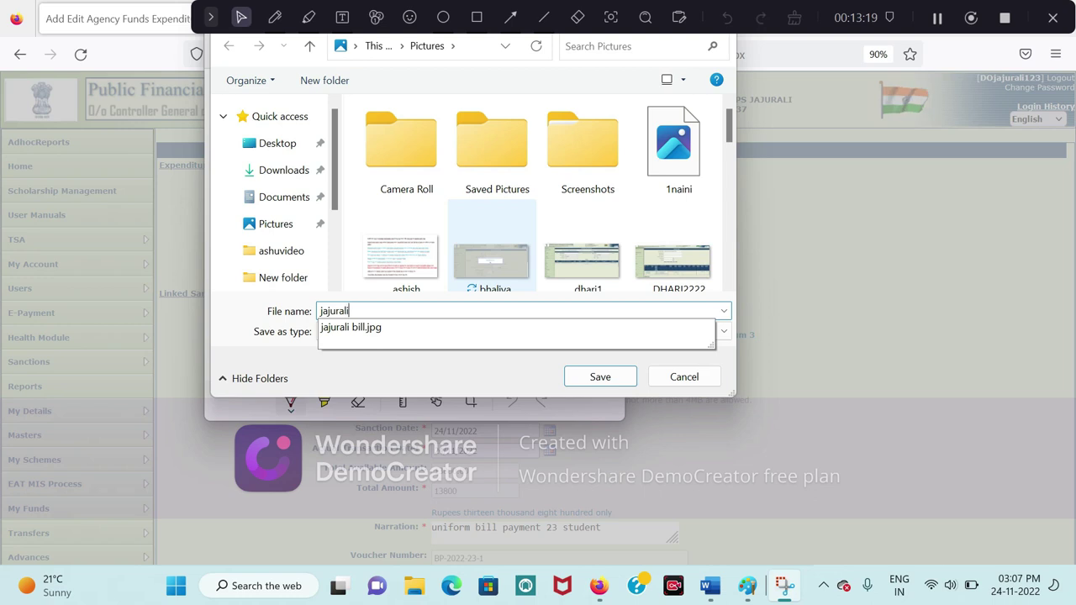
{"action": "type", "text": "va"}
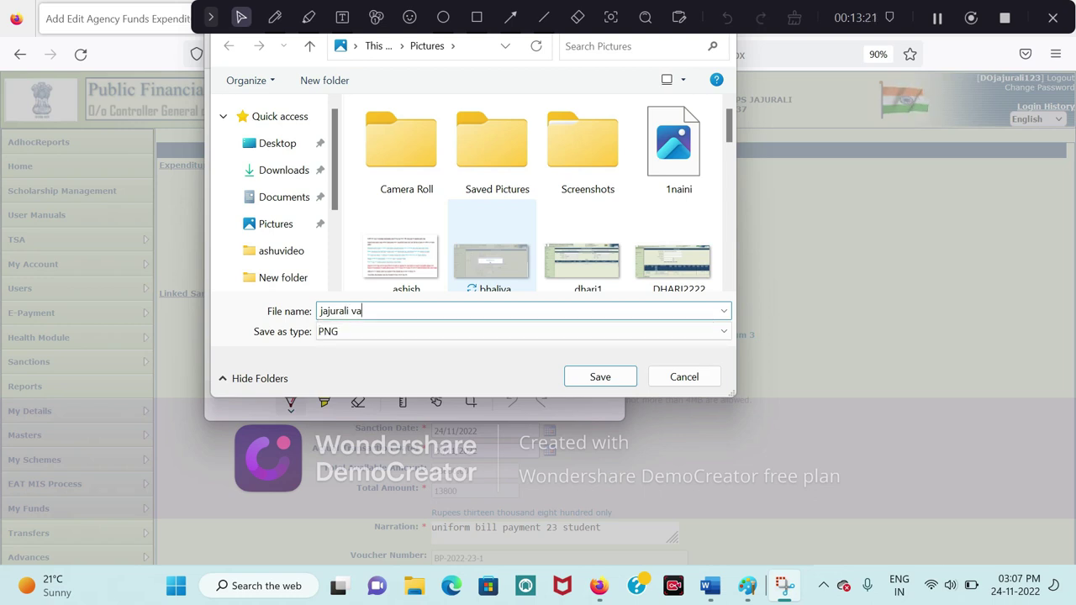
{"action": "type", "text": "uchar"}
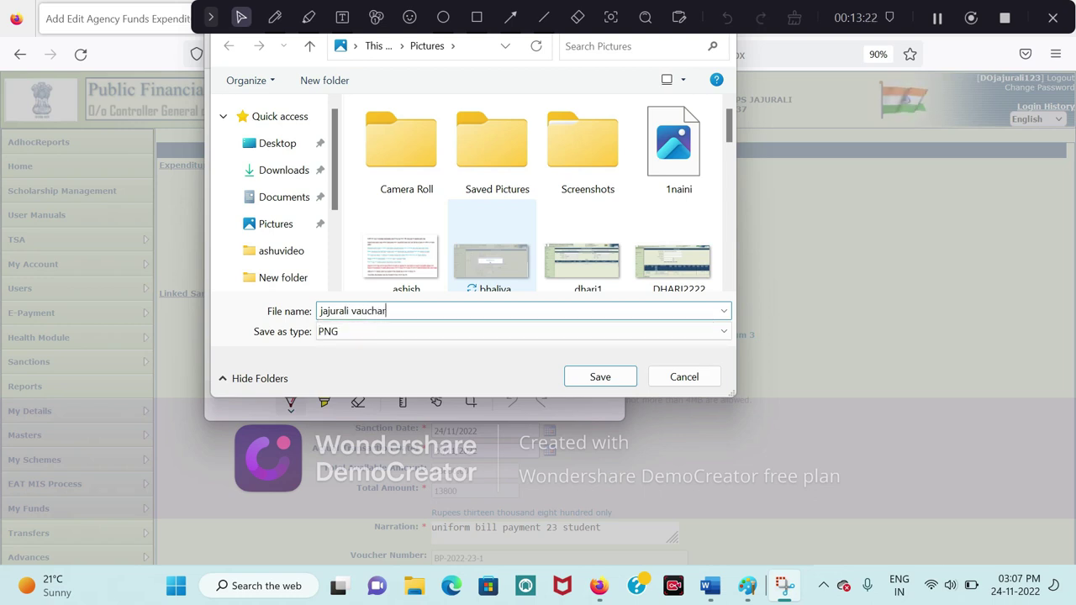
{"action": "left_click", "coordinate": [596, 377]}
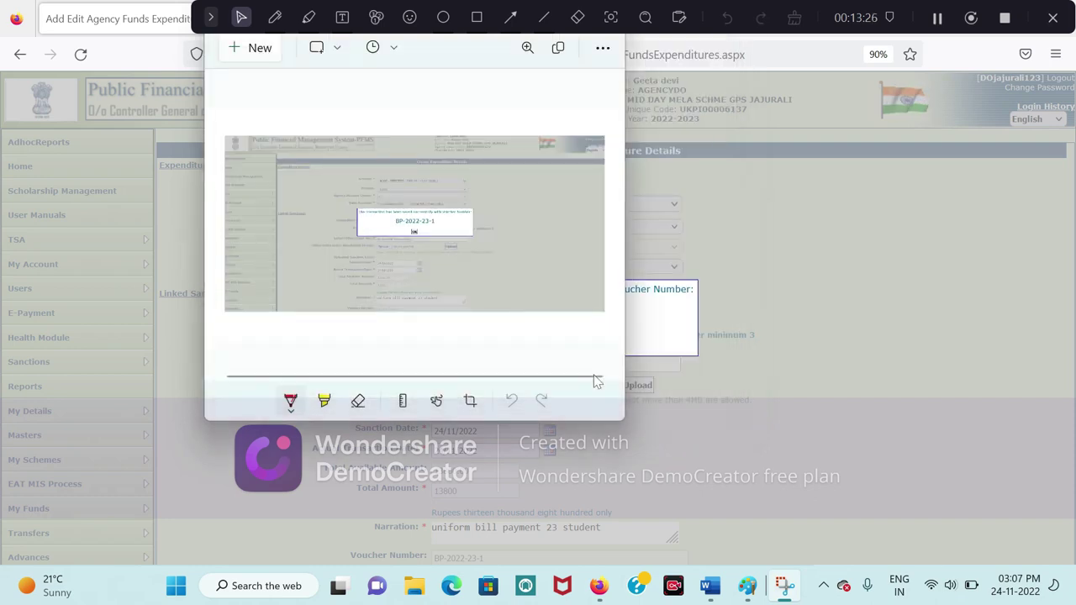
{"action": "left_click", "coordinate": [862, 266]}
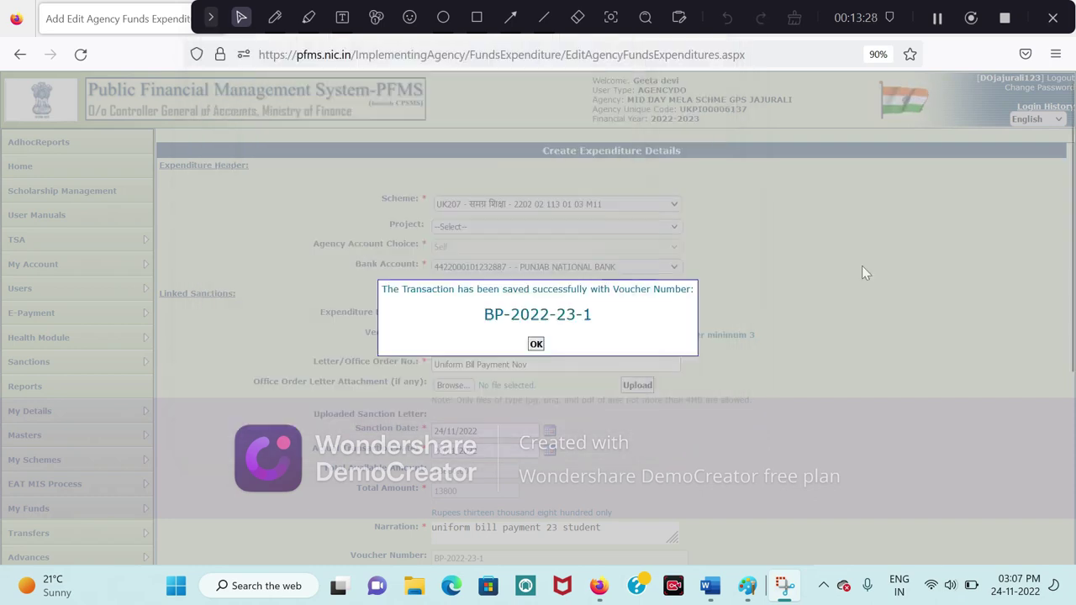
{"action": "left_click", "coordinate": [536, 346]}
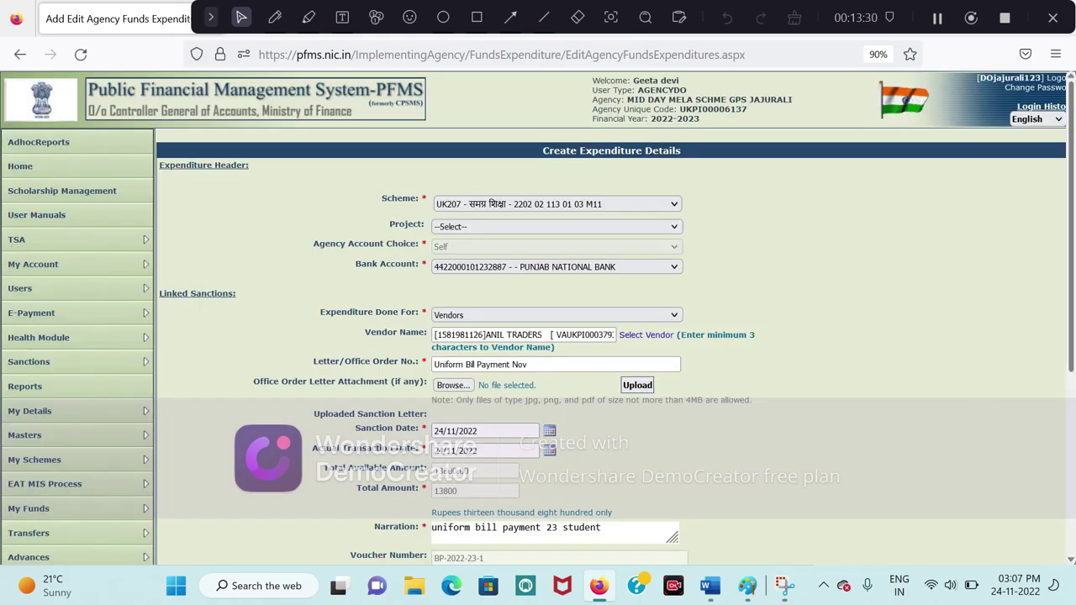
Step: Confirm proceeding to payee details for voucher BP-2022-23-1
{"action": "left_click_drag", "start_coordinate": [1071, 346], "coordinate": [1051, 548]}
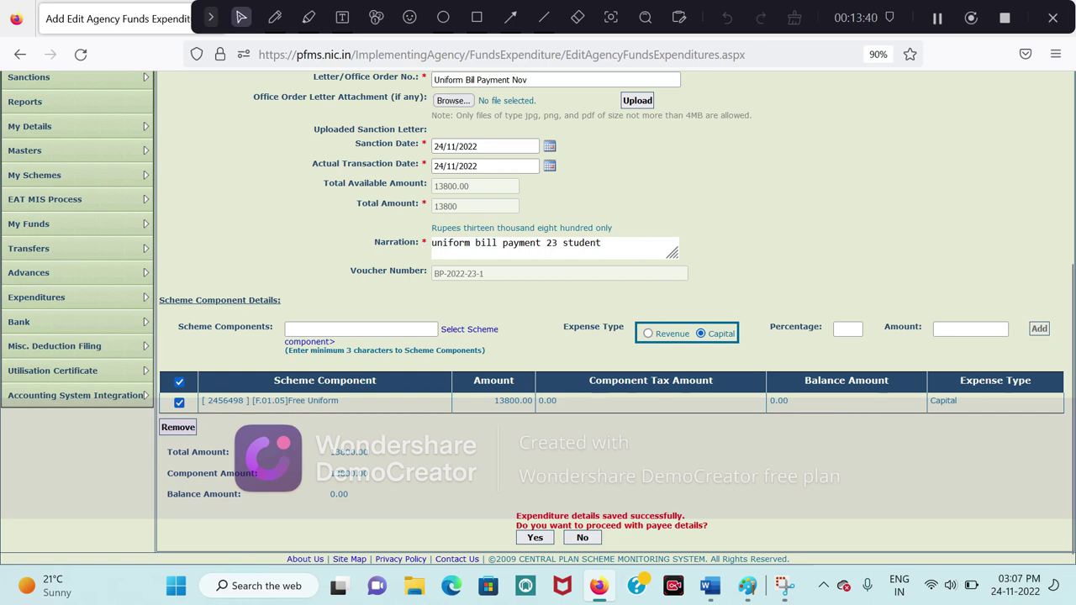
{"action": "left_click", "coordinate": [537, 538]}
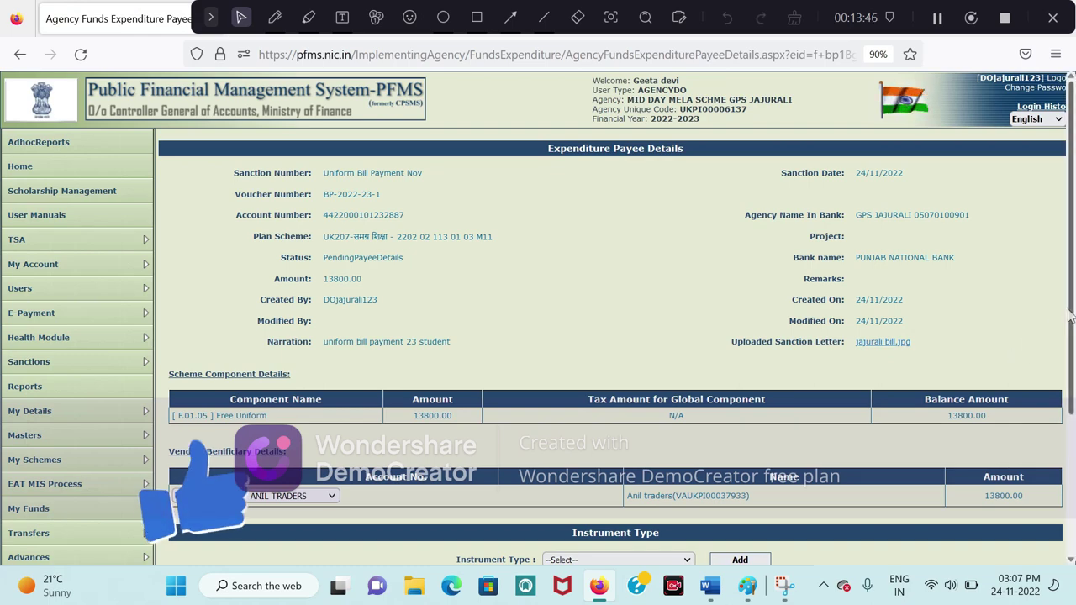
Step: Add an EPaymentUsingPrintAdvice e-payment row for ANIL TRADERS of 13800.00
{"action": "scroll", "coordinate": [1067, 348], "scroll_direction": "down", "scroll_amount": 1}
{"action": "scroll", "coordinate": [1068, 349], "scroll_direction": "down", "scroll_amount": 4}
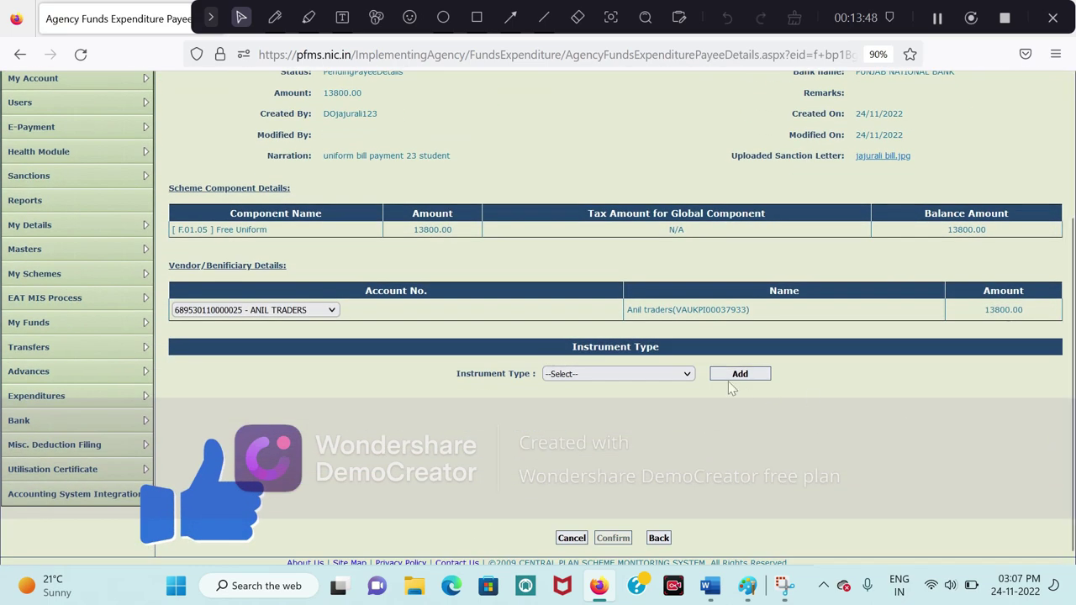
{"action": "left_click", "coordinate": [675, 377]}
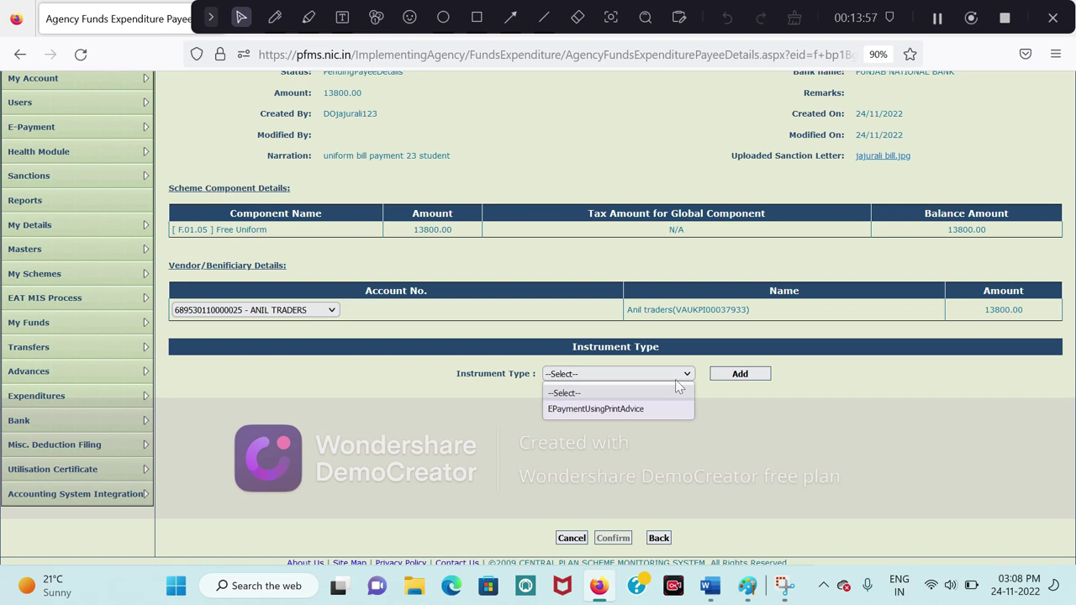
{"action": "left_click", "coordinate": [644, 409]}
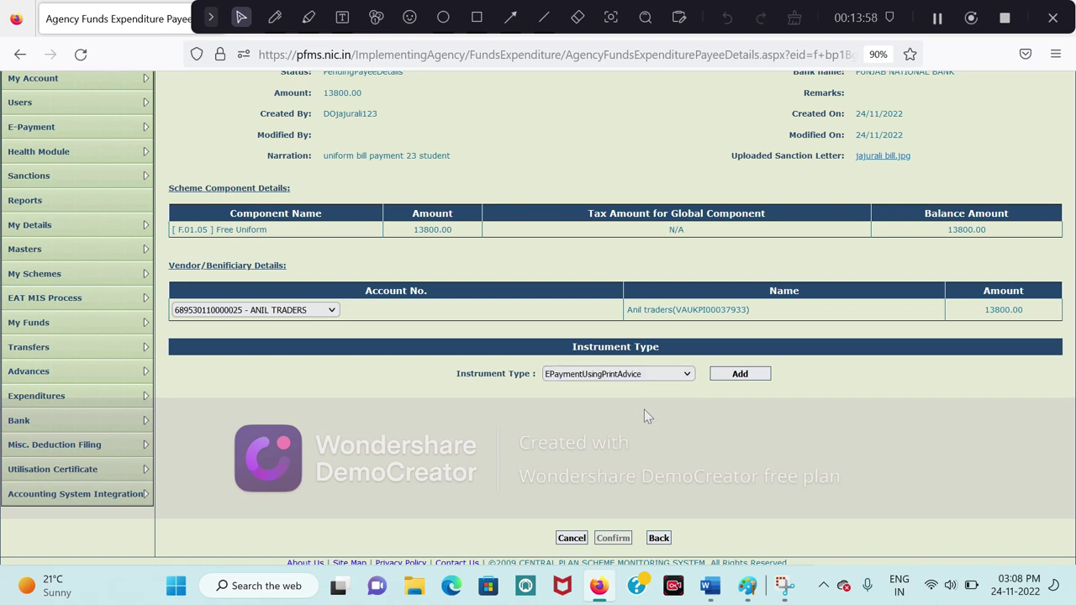
{"action": "left_click", "coordinate": [731, 376]}
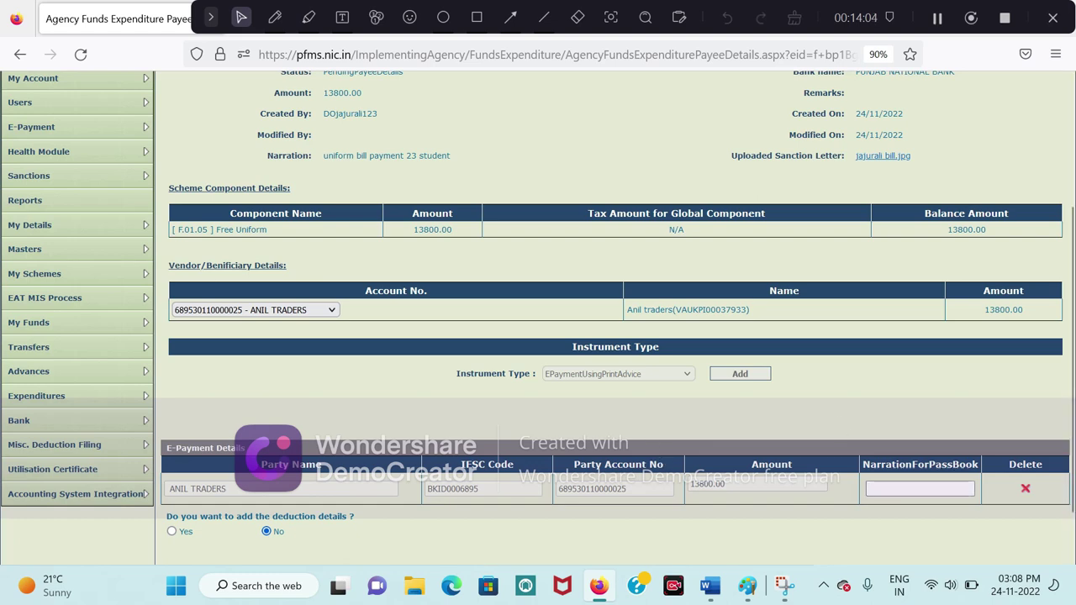
Step: Enter the passbook narration 'UNIFORM BILL NOV 2022' for the payment row
{"action": "left_click", "coordinate": [920, 489]}
{"action": "type", "text": "un"}
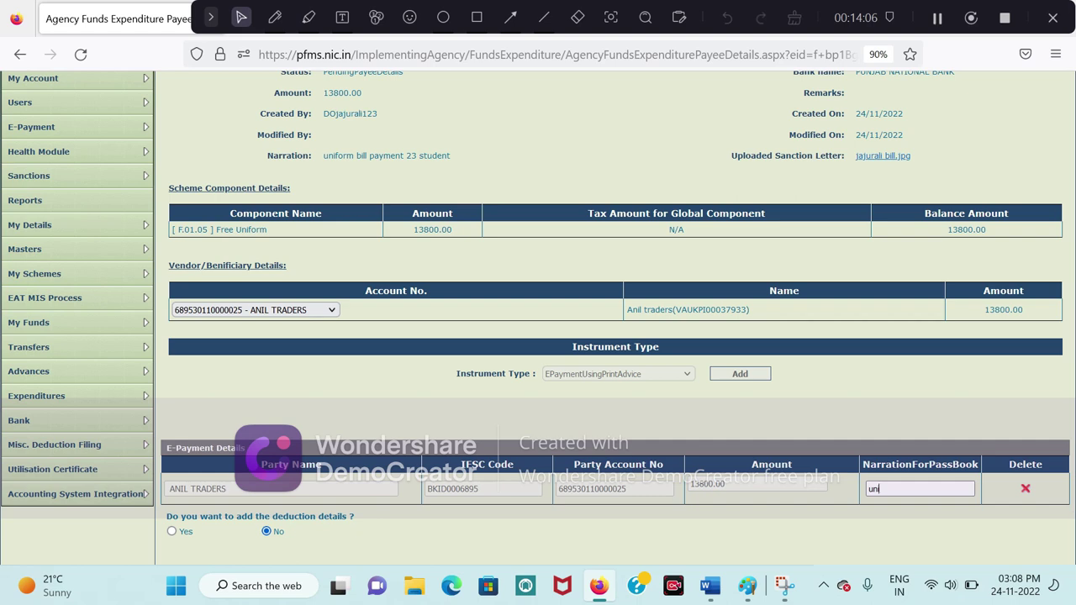
{"action": "key", "text": "BackSpace"}
{"action": "key", "text": "BackSpace"}
{"action": "type", "text": "UNIFORM BILL NOV 2022"}
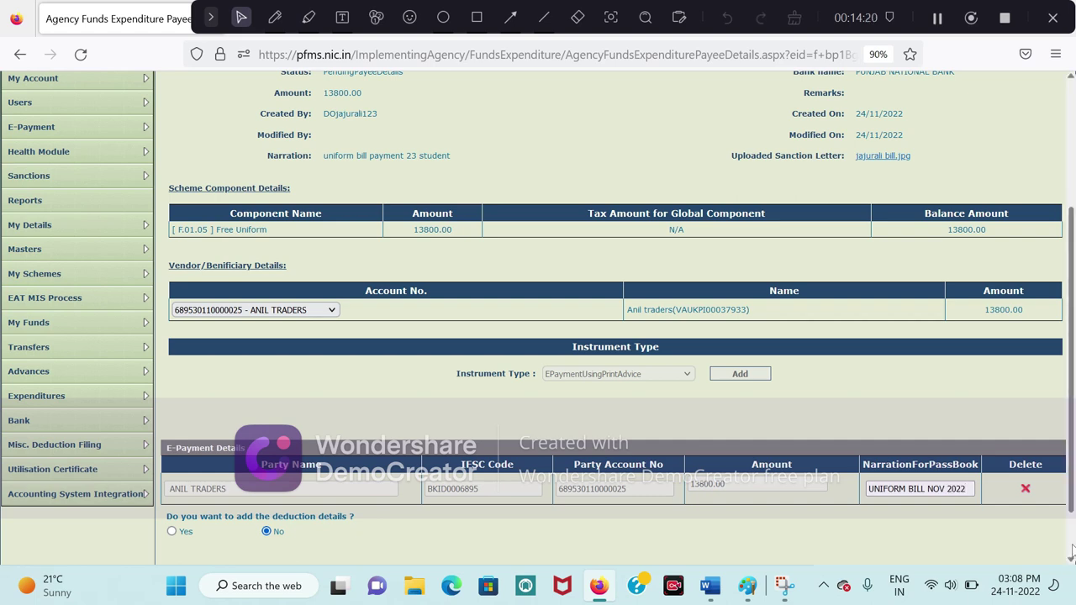
{"action": "scroll", "coordinate": [1071, 550], "scroll_direction": "down", "scroll_amount": 2}
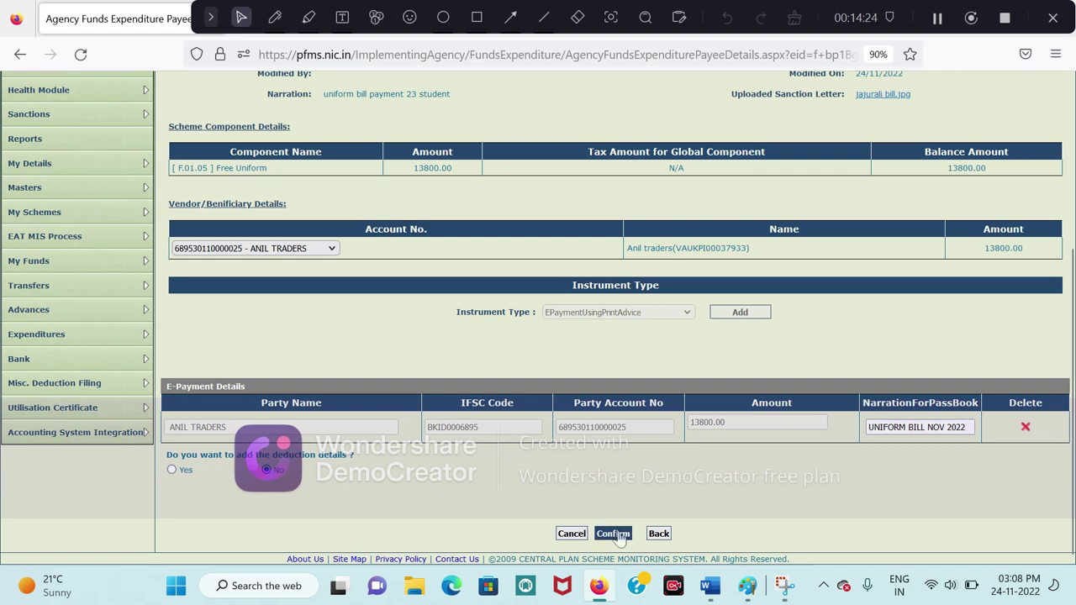
Step: Confirm the payee details so the ANIL TRADERS 13800.00 e-payment is listed as Created
{"action": "left_click", "coordinate": [616, 534]}
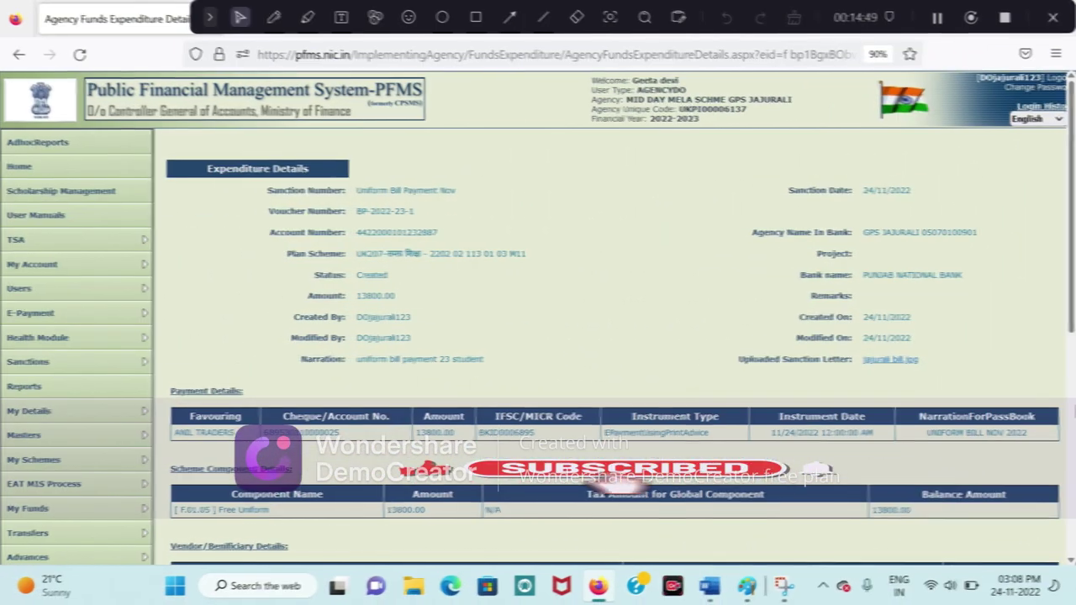
{"action": "scroll", "coordinate": [1061, 402], "scroll_direction": "down", "scroll_amount": 3}
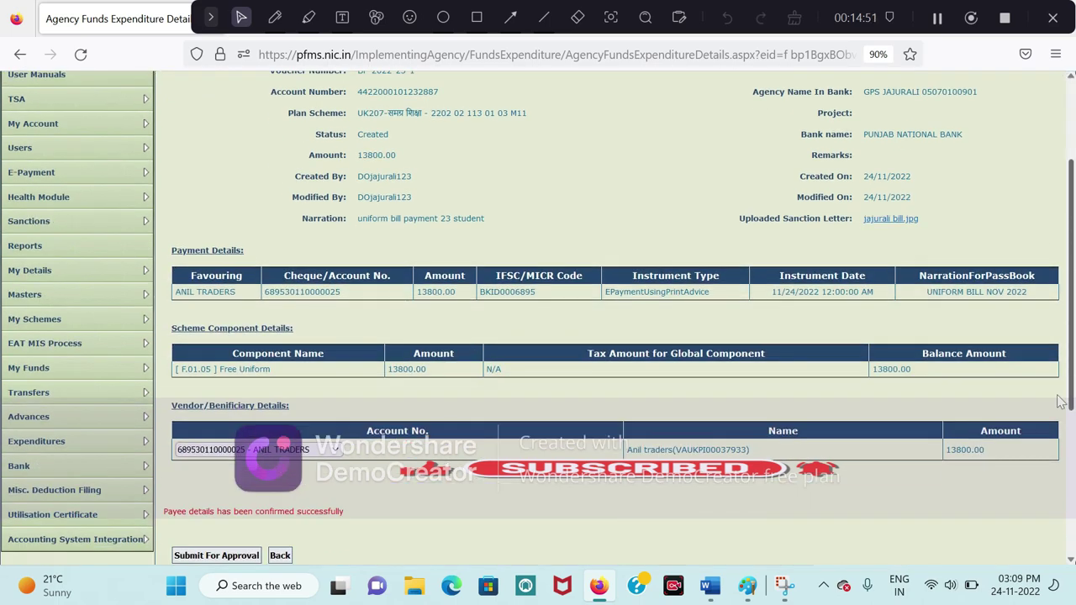
{"action": "scroll", "coordinate": [1061, 420], "scroll_direction": "down", "scroll_amount": 1}
Step: Submit the ANIL TRADERS 13800.00 expenditure for approval and return to the top of the page
{"action": "scroll", "coordinate": [1042, 475], "scroll_direction": "down", "scroll_amount": 2}
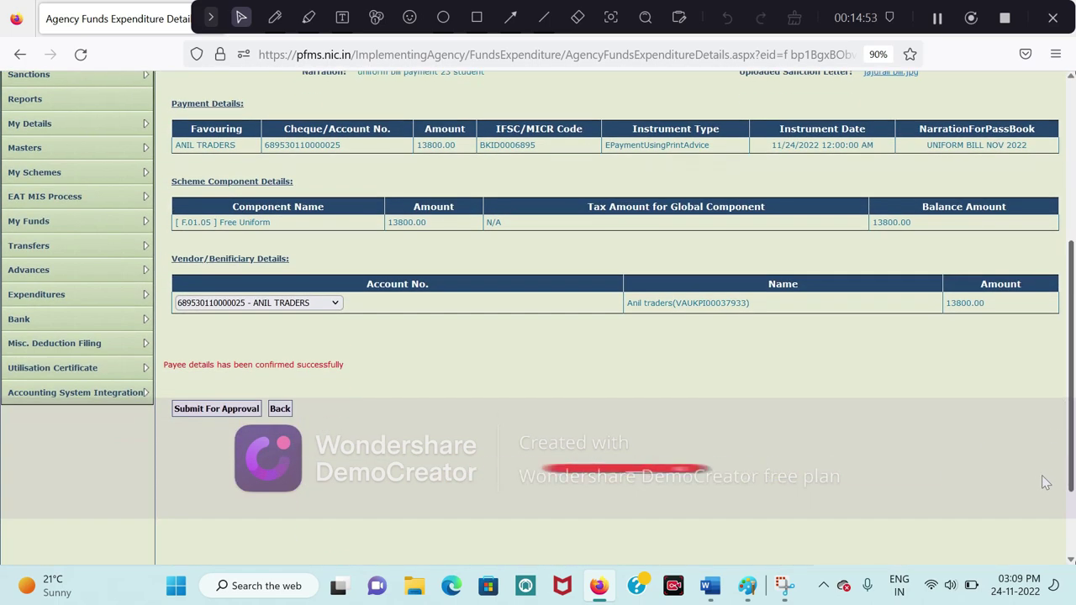
{"action": "scroll", "coordinate": [1040, 446], "scroll_direction": "up", "scroll_amount": 2}
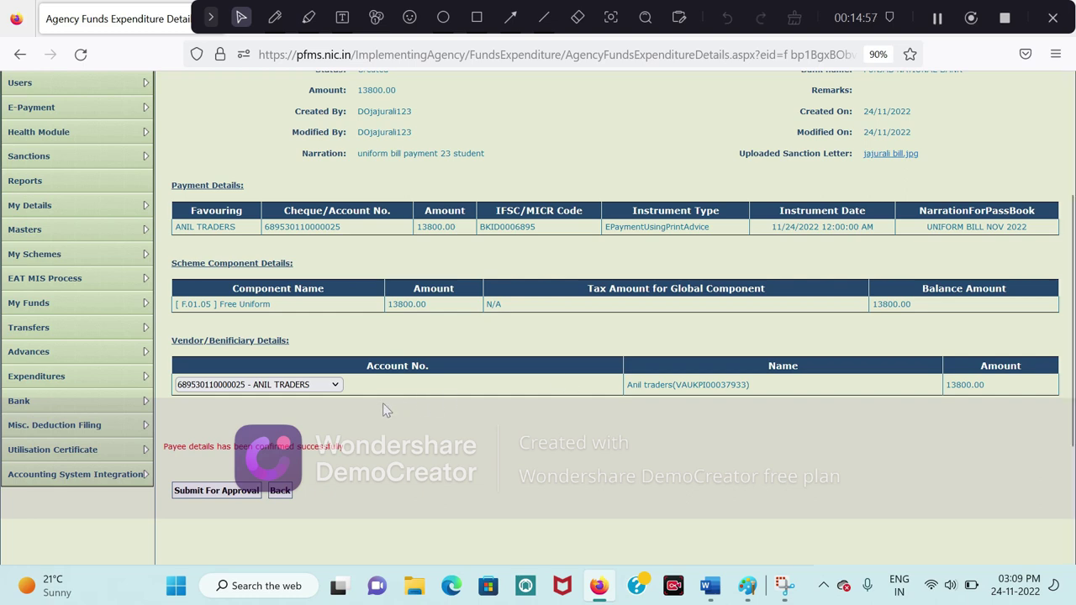
{"action": "left_click", "coordinate": [209, 495]}
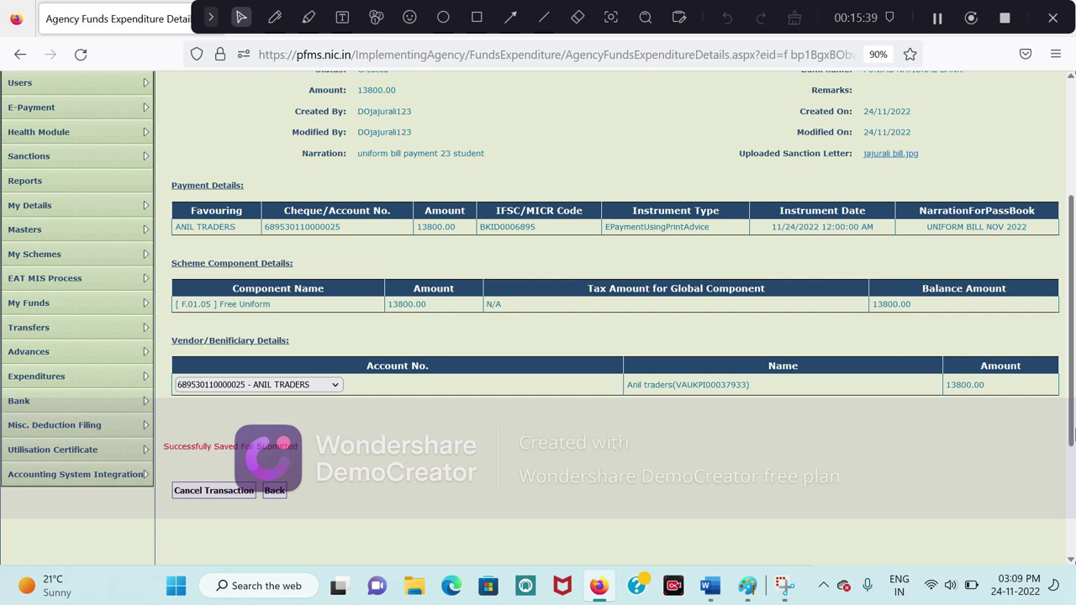
{"action": "left_click_drag", "start_coordinate": [1072, 430], "coordinate": [1073, 138]}
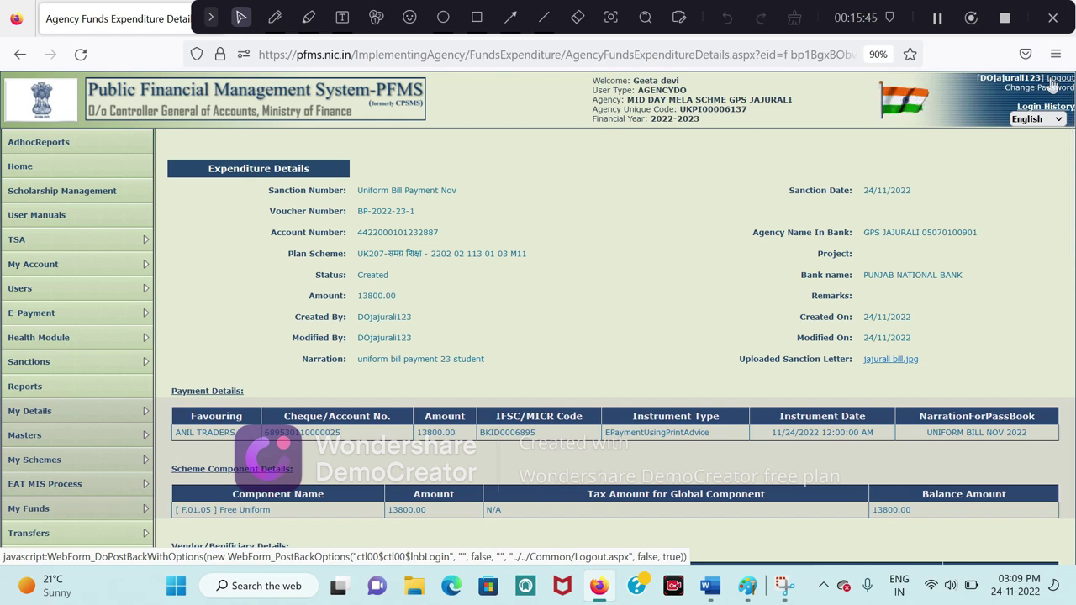
Step: Log out of the operator account, sign in with the approver's credentials, and decline saving the login
{"action": "left_click", "coordinate": [1052, 80]}
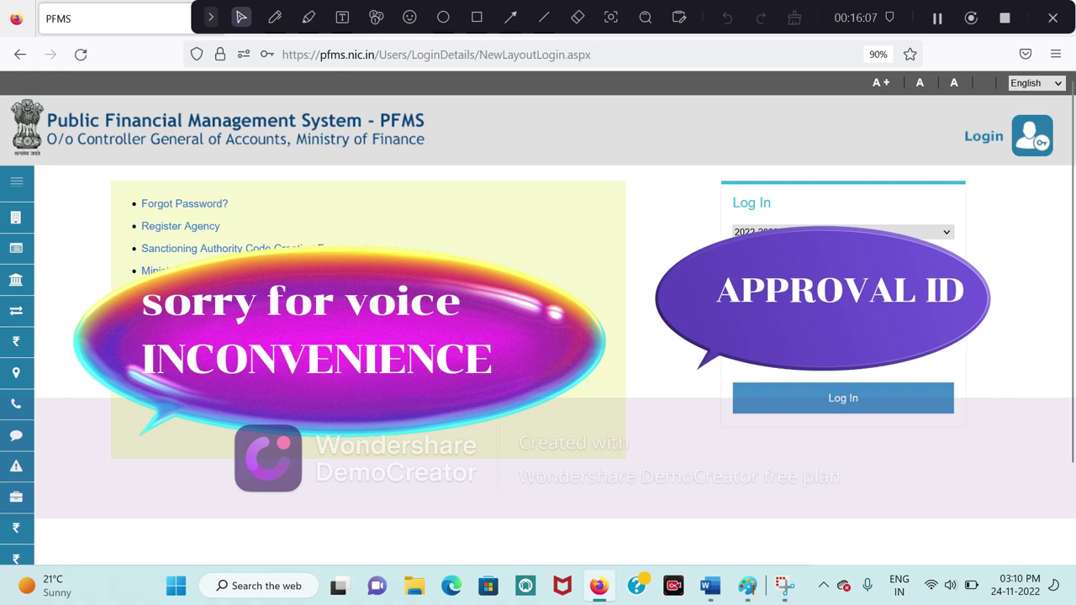
{"action": "left_click", "coordinate": [843, 355]}
{"action": "key", "text": "Escape"}
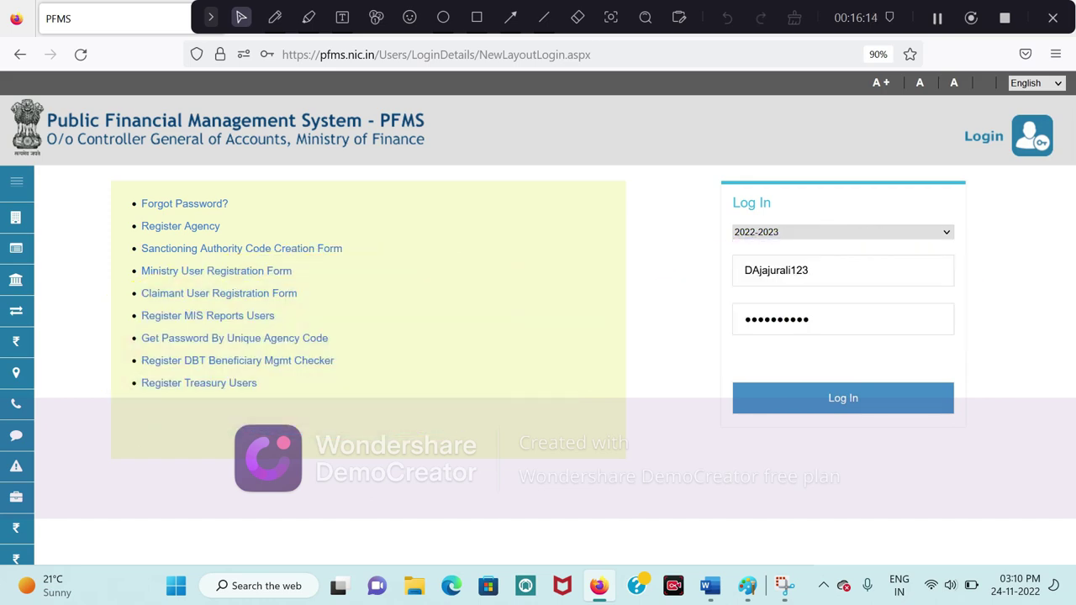
{"action": "type", "text": "••"}
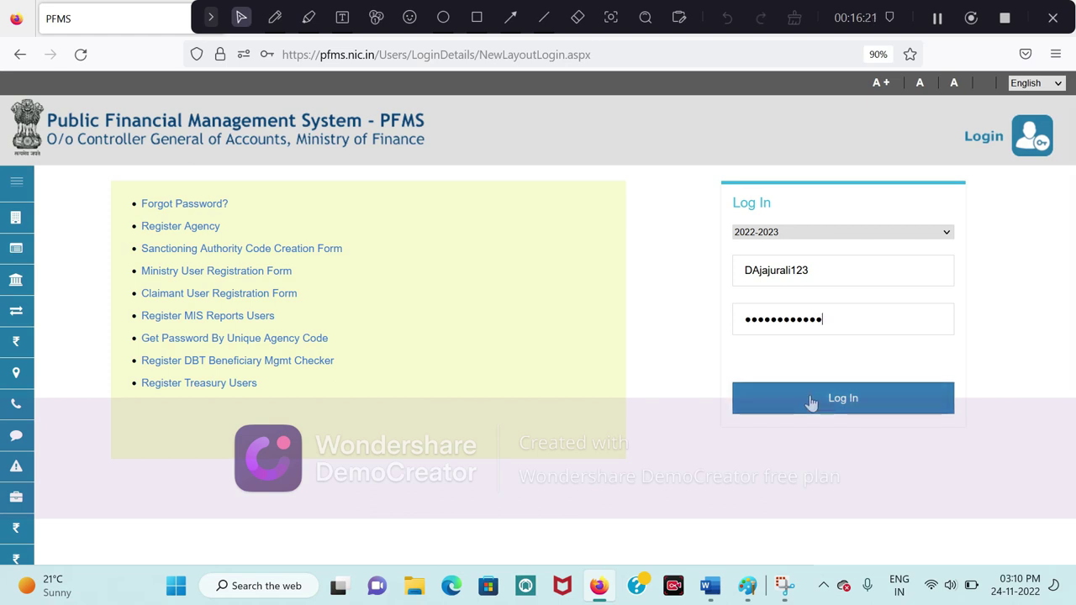
{"action": "left_click", "coordinate": [811, 403]}
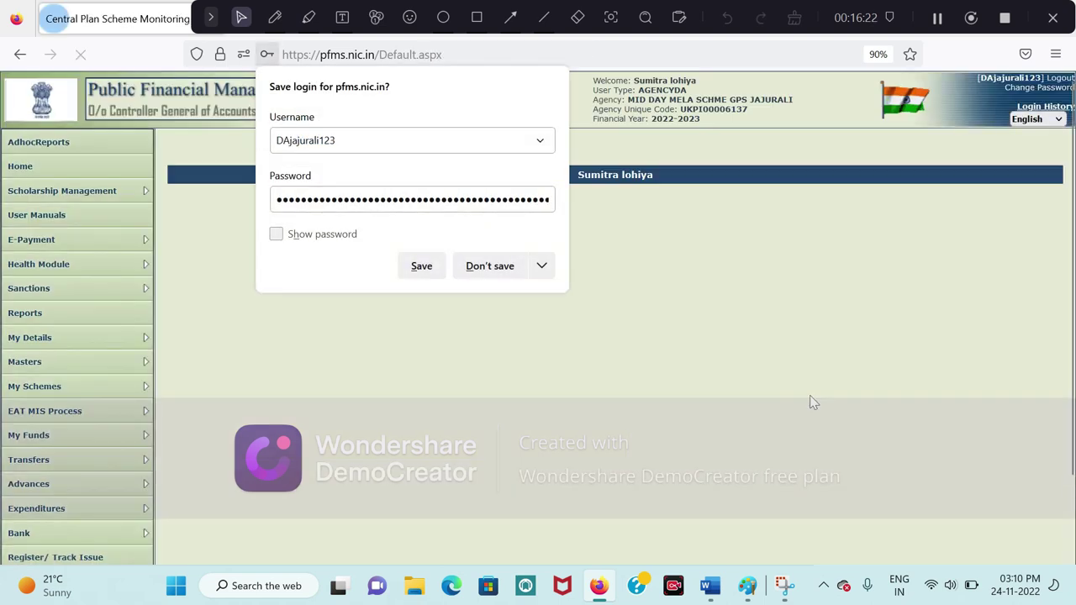
{"action": "left_click", "coordinate": [699, 388]}
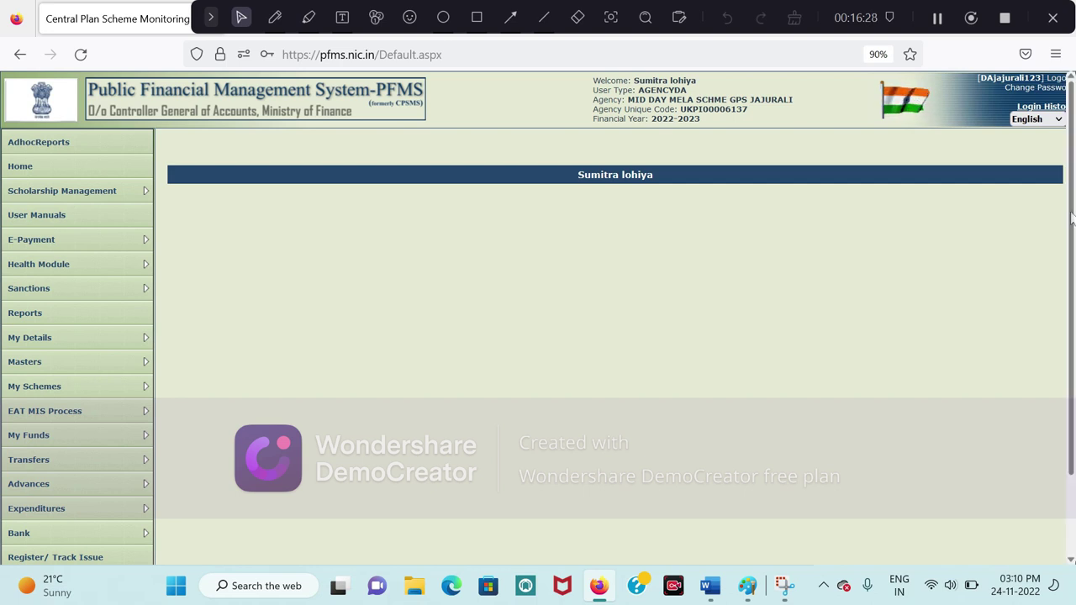
{"action": "left_click_drag", "start_coordinate": [1073, 216], "coordinate": [1072, 326]}
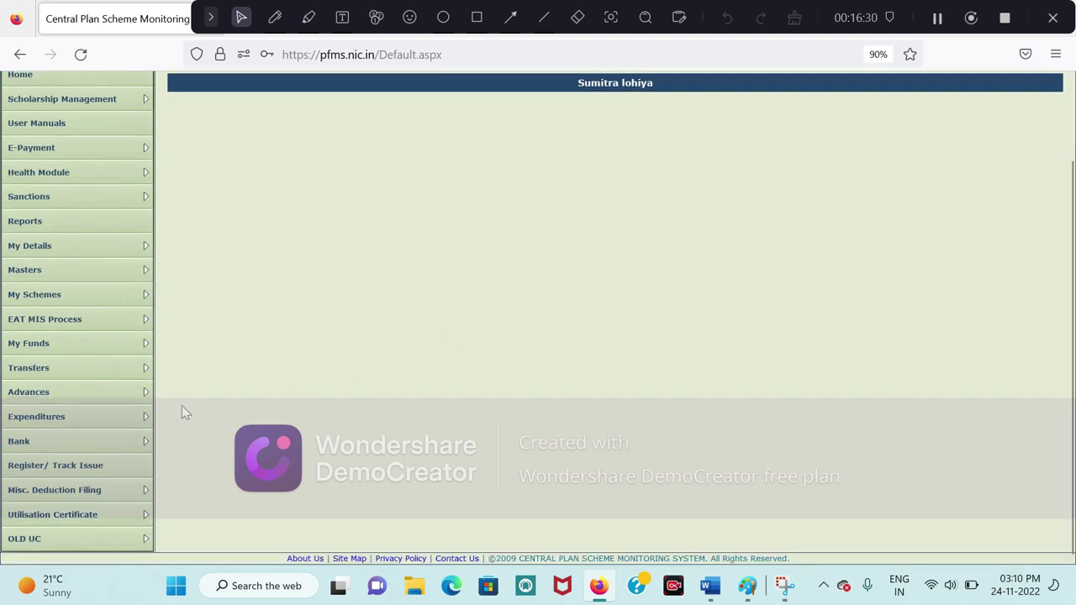
Step: Search submitted expenditures under scheme UK207 and open 'Uniform Bill Payment Nov' (BP-2022-23-1)
{"action": "mouse_move", "coordinate": [113, 424]}
{"action": "left_click", "coordinate": [185, 444]}
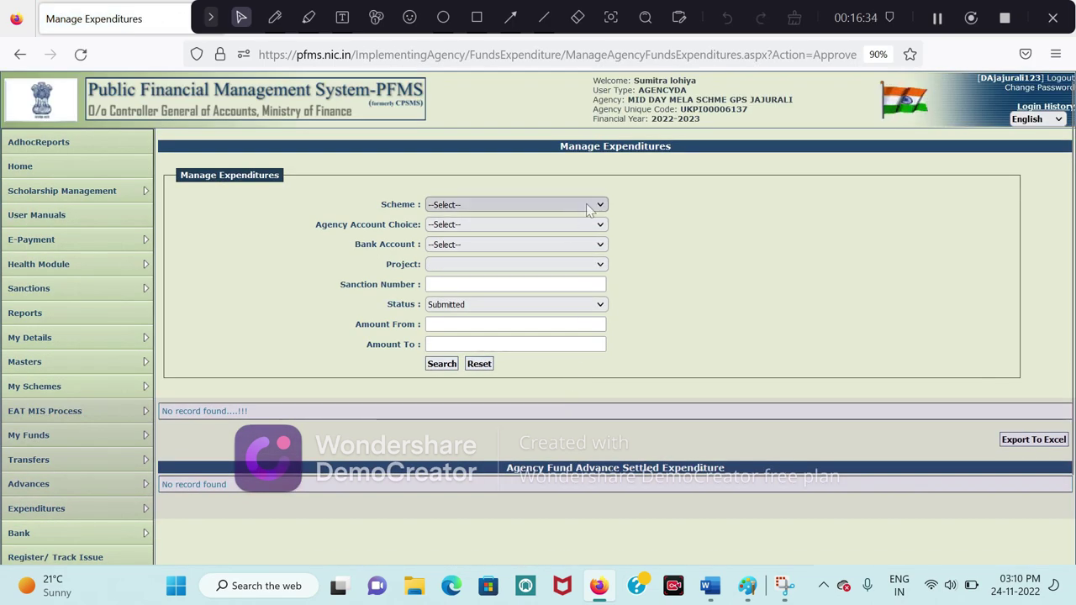
{"action": "left_click", "coordinate": [588, 206]}
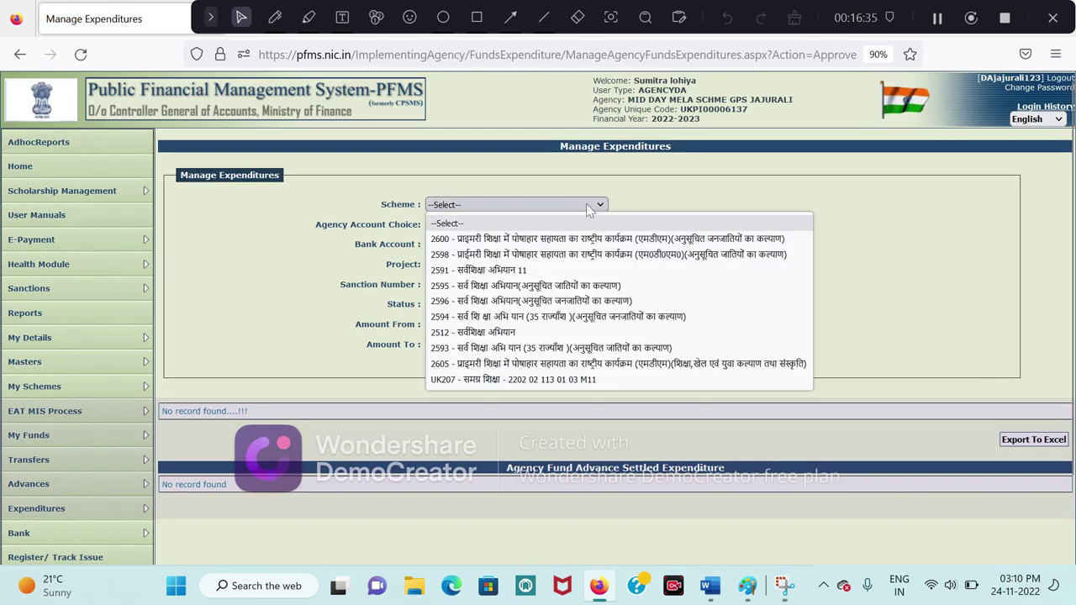
{"action": "left_click", "coordinate": [510, 379]}
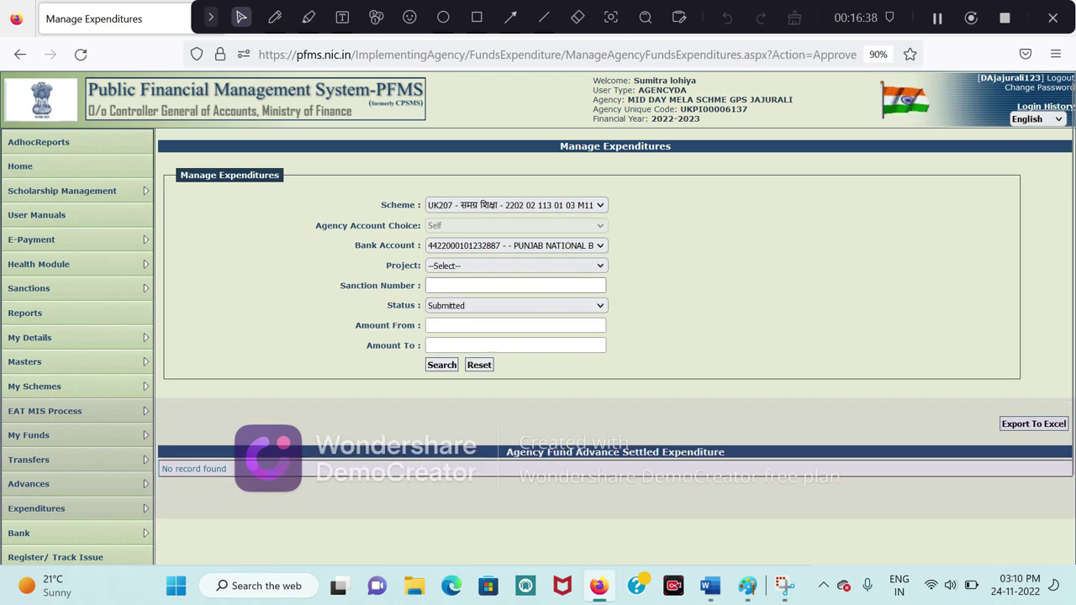
{"action": "left_click", "coordinate": [439, 366]}
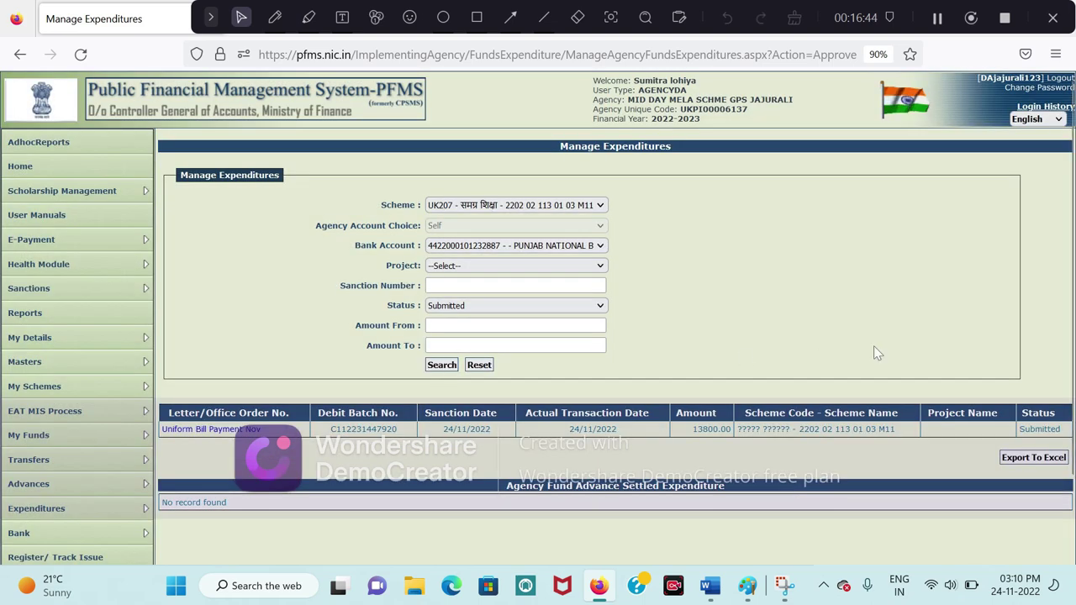
{"action": "left_click_drag", "start_coordinate": [1072, 307], "coordinate": [1070, 391]}
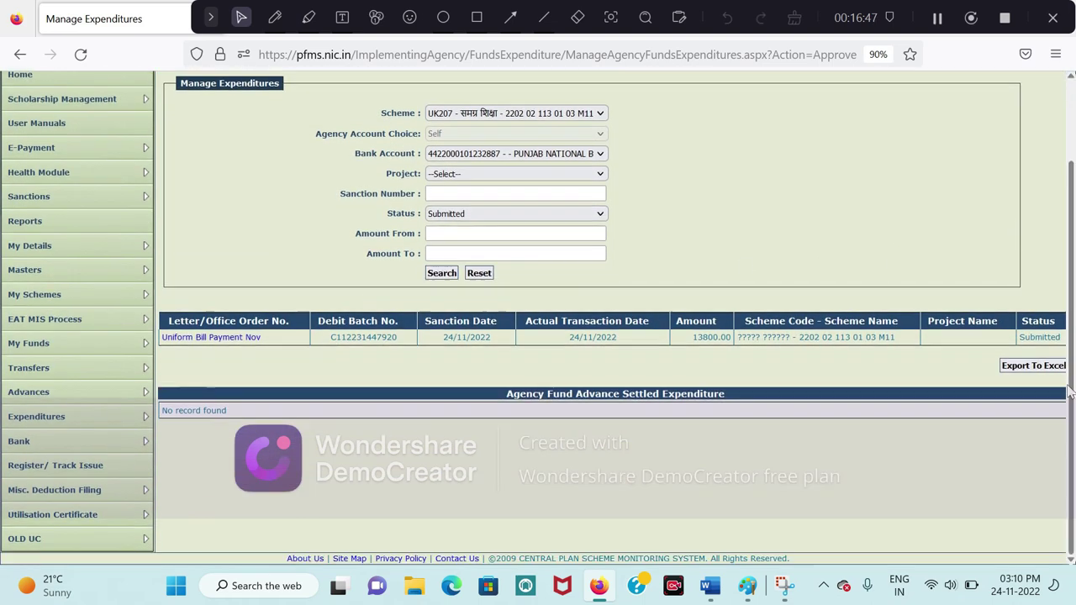
{"action": "left_click", "coordinate": [219, 339]}
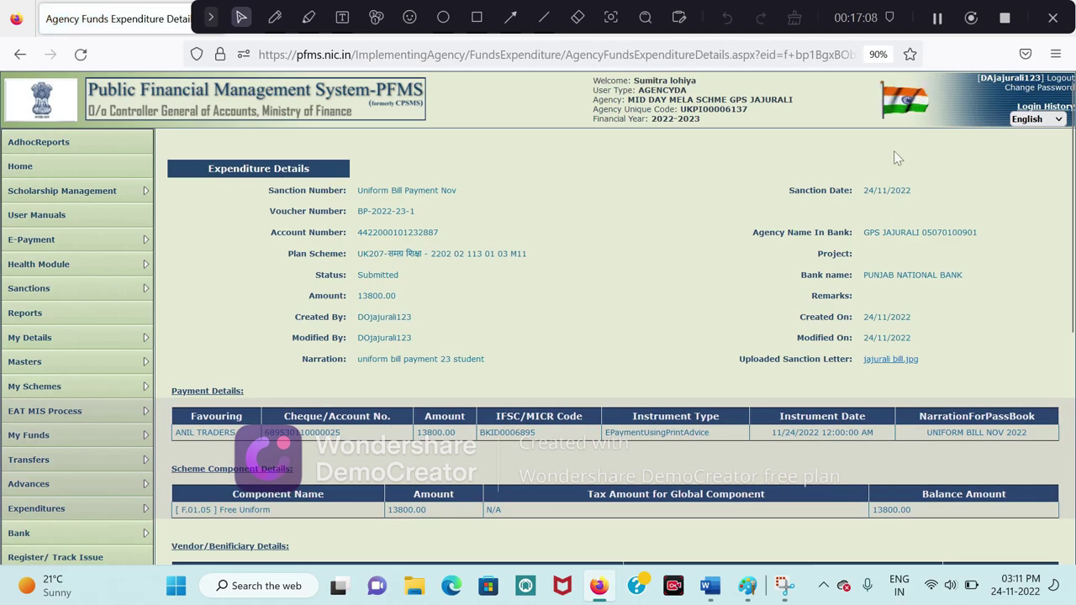
Step: Approve the ANIL TRADERS 13800.00 expenditure with remark 'Approve' and accept the PPA notice
{"action": "left_click_drag", "start_coordinate": [1073, 160], "coordinate": [1050, 355]}
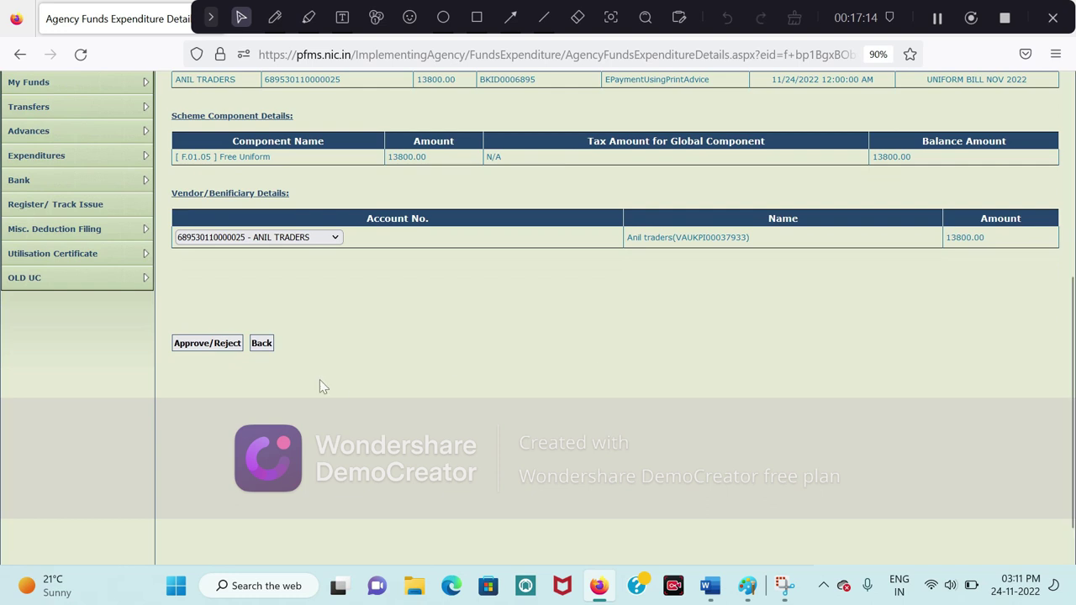
{"action": "left_click", "coordinate": [196, 347]}
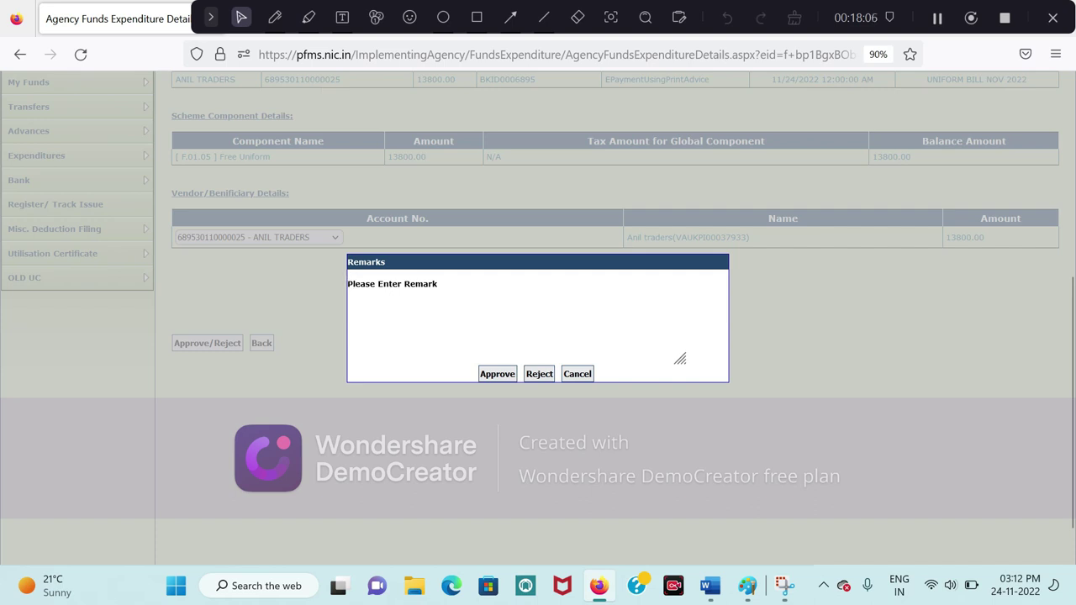
{"action": "type", "text": "Ap"}
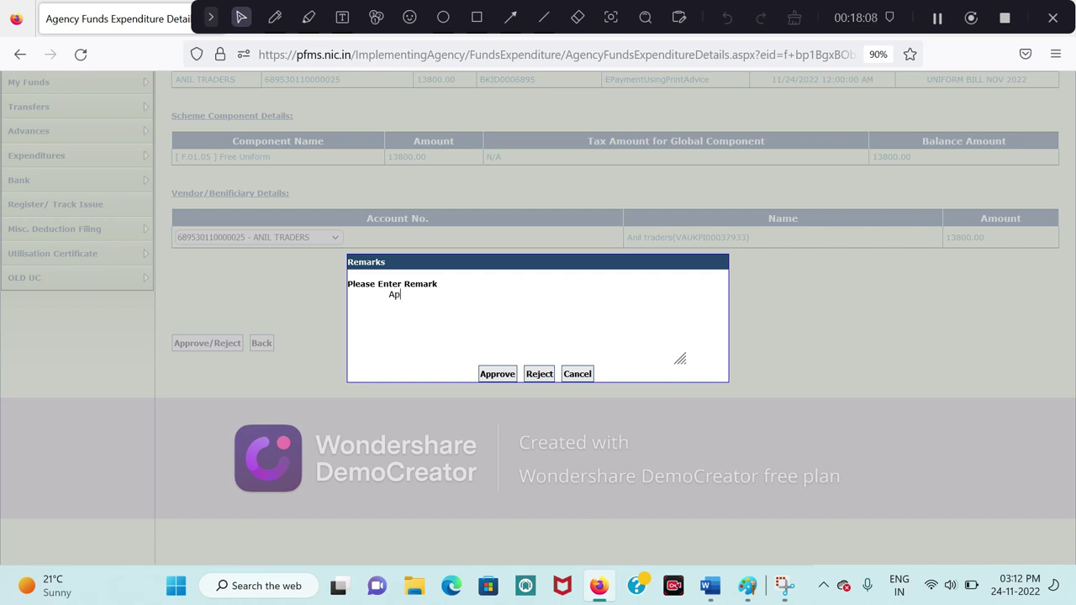
{"action": "type", "text": "prove"}
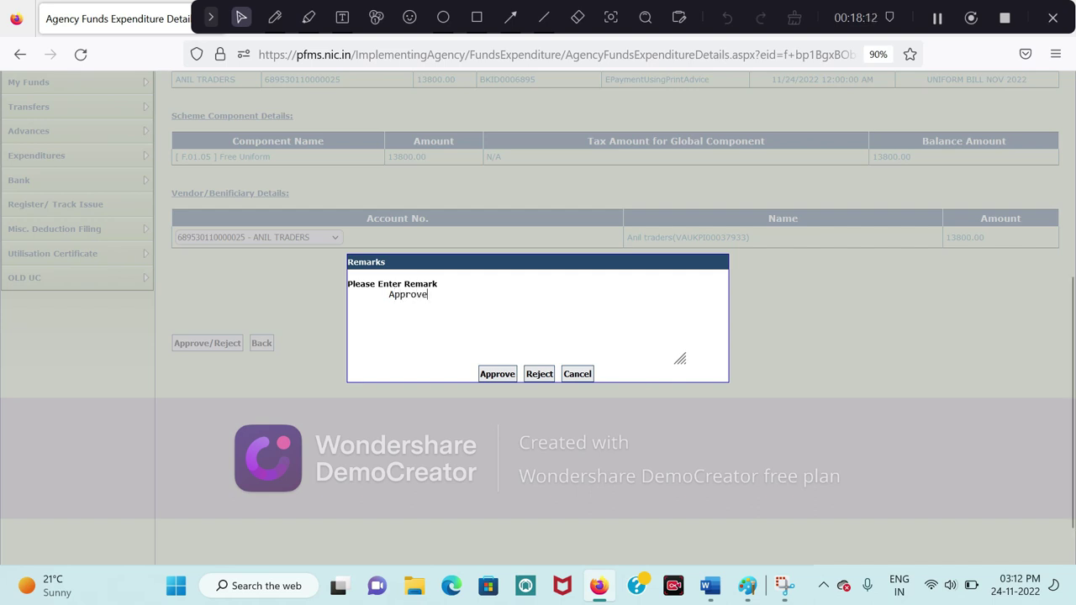
{"action": "left_click", "coordinate": [485, 379]}
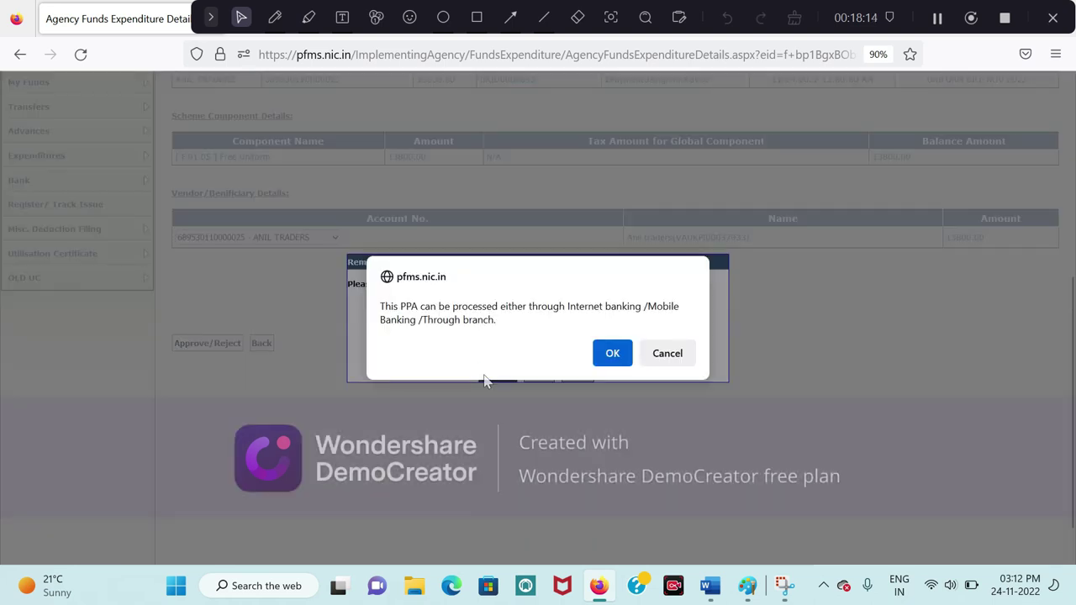
{"action": "left_click", "coordinate": [612, 354]}
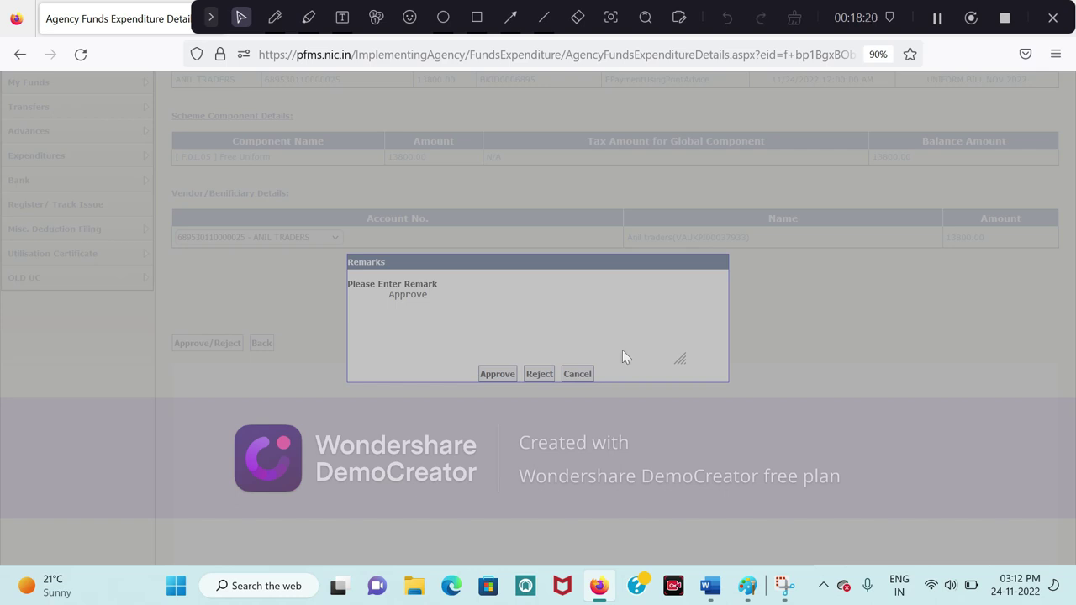
{"action": "left_click_drag", "start_coordinate": [1072, 303], "coordinate": [1059, 148]}
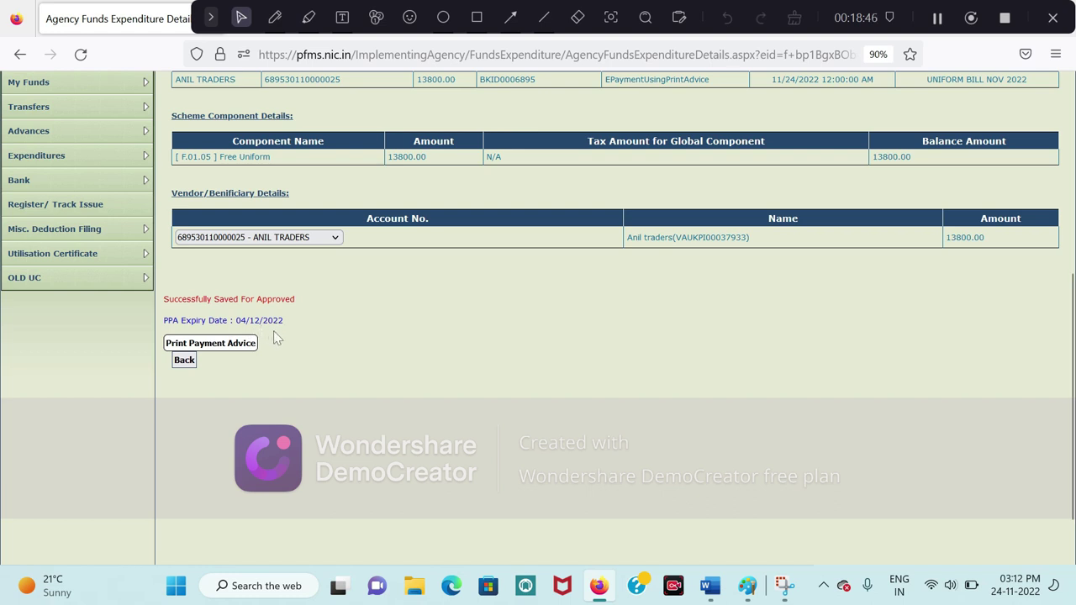
Step: Generate the Print Payment Advice and acknowledge the PPA validity alert to reach print preview
{"action": "left_click", "coordinate": [218, 343]}
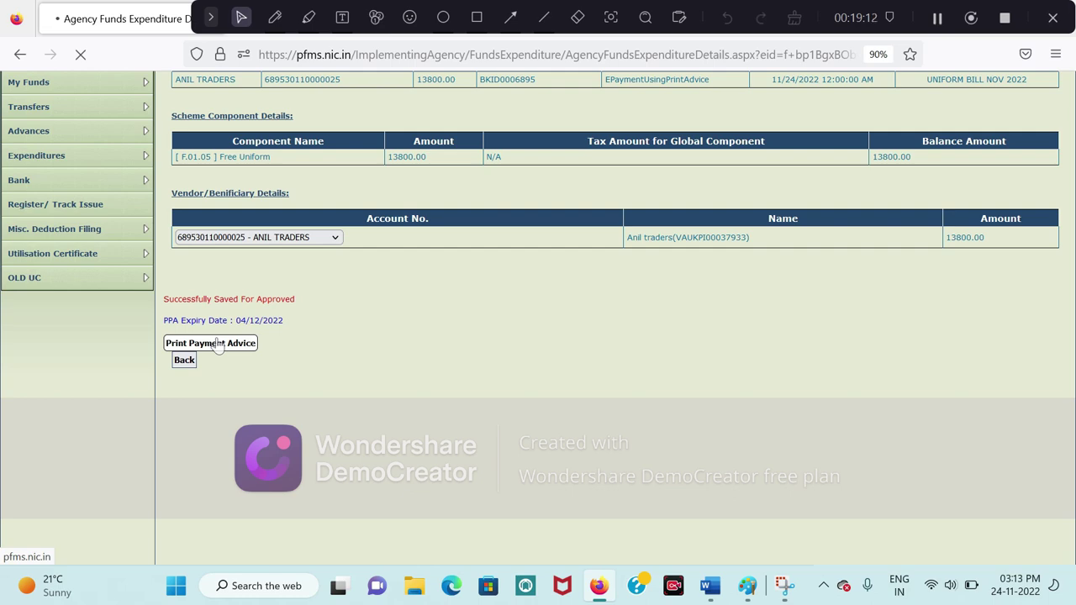
{"action": "left_click", "coordinate": [217, 344]}
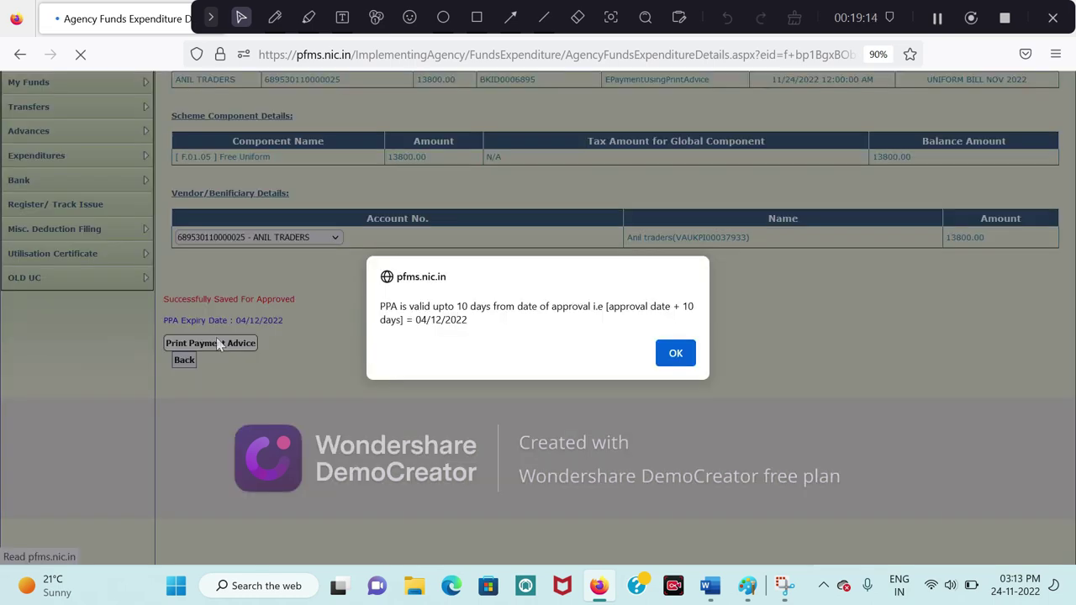
{"action": "left_click", "coordinate": [678, 355]}
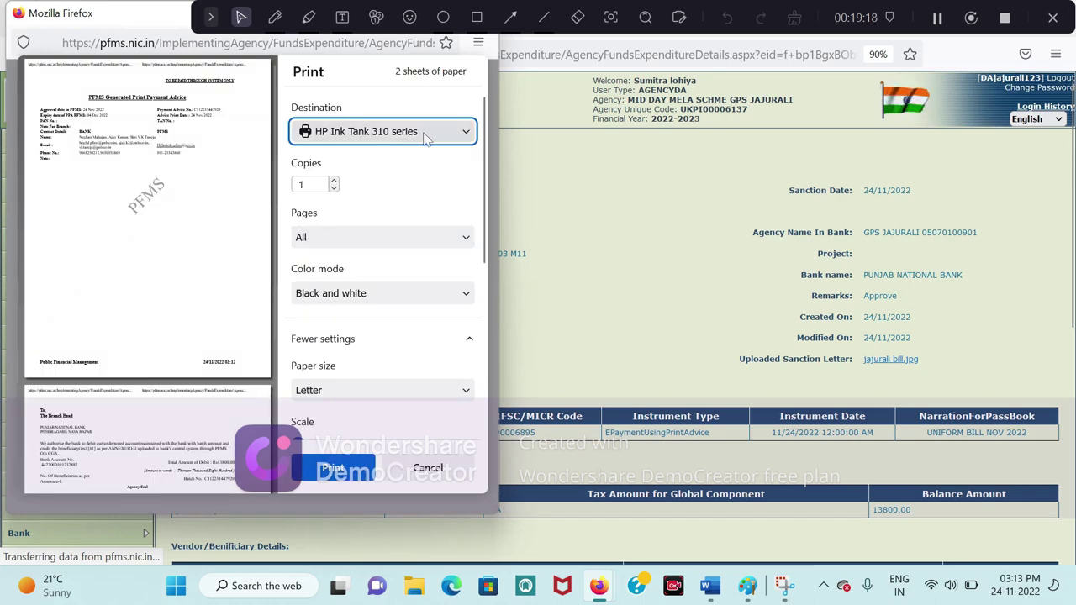
Step: Save the payment advice with the Save to PDF destination as 'jajurali bill'
{"action": "left_click", "coordinate": [418, 137]}
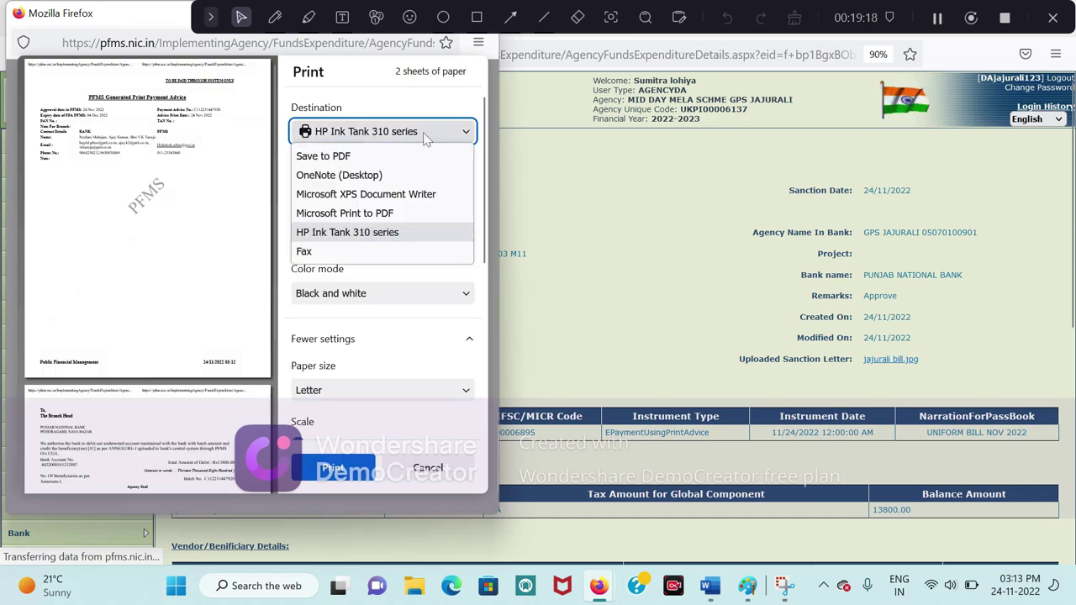
{"action": "left_click", "coordinate": [392, 162]}
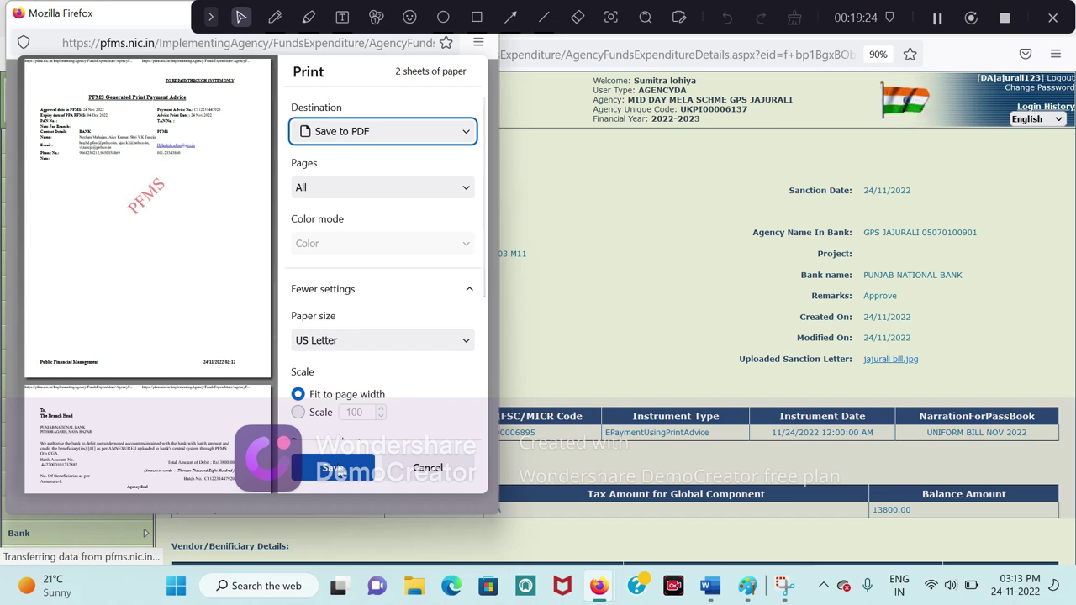
{"action": "left_click", "coordinate": [333, 469]}
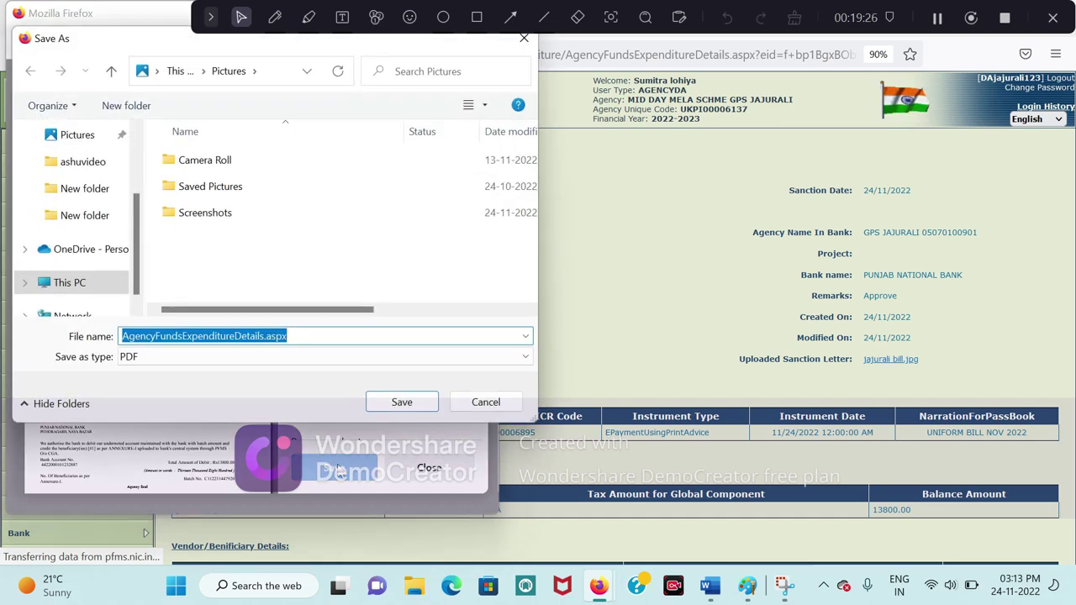
{"action": "key", "text": "BackSpace"}
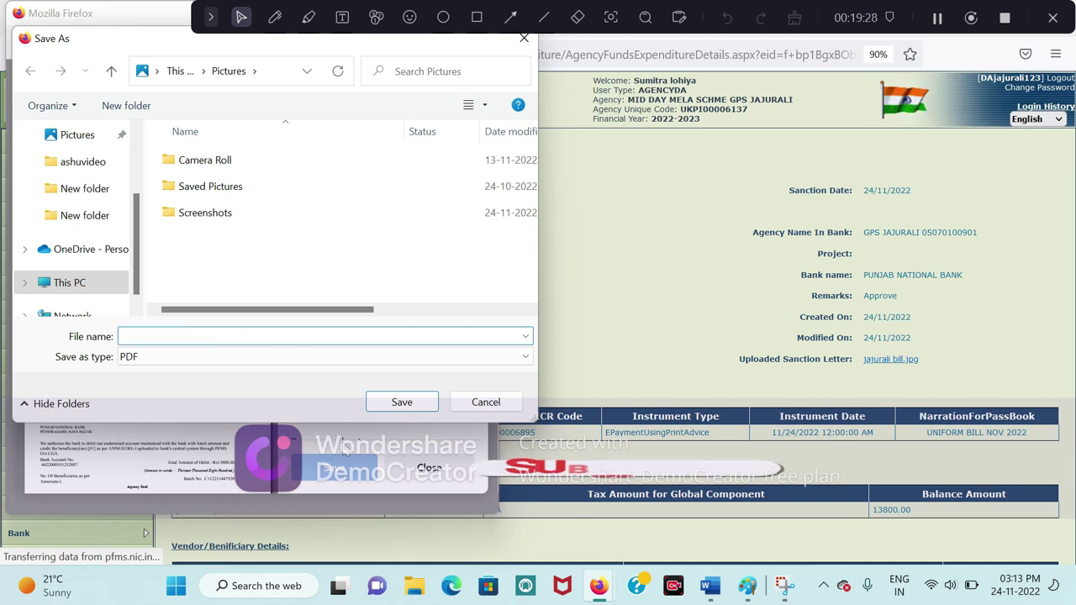
{"action": "type", "text": "jaju"}
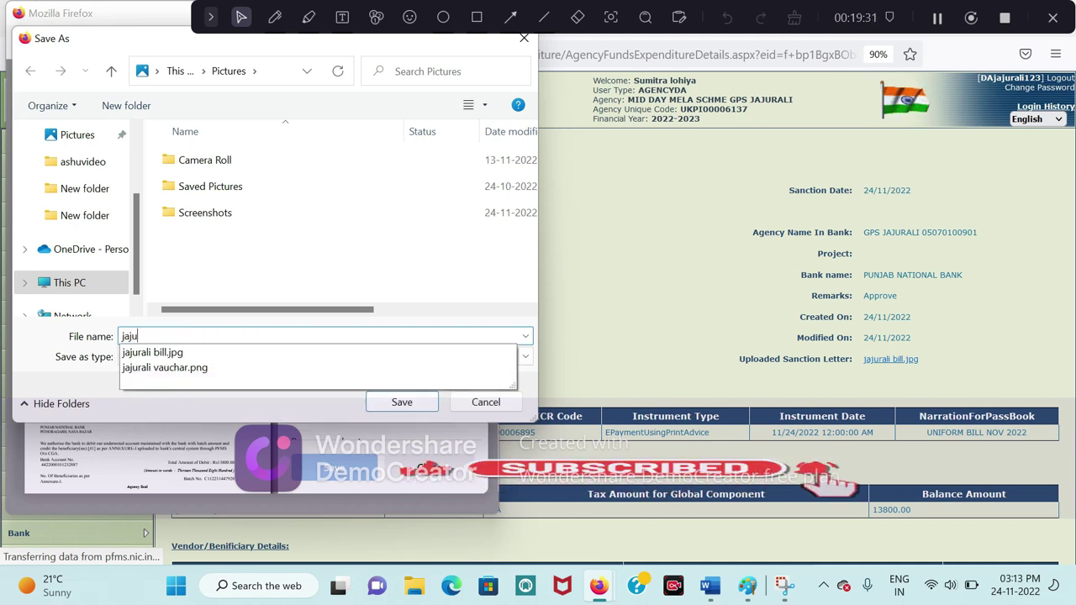
{"action": "type", "text": "rali"}
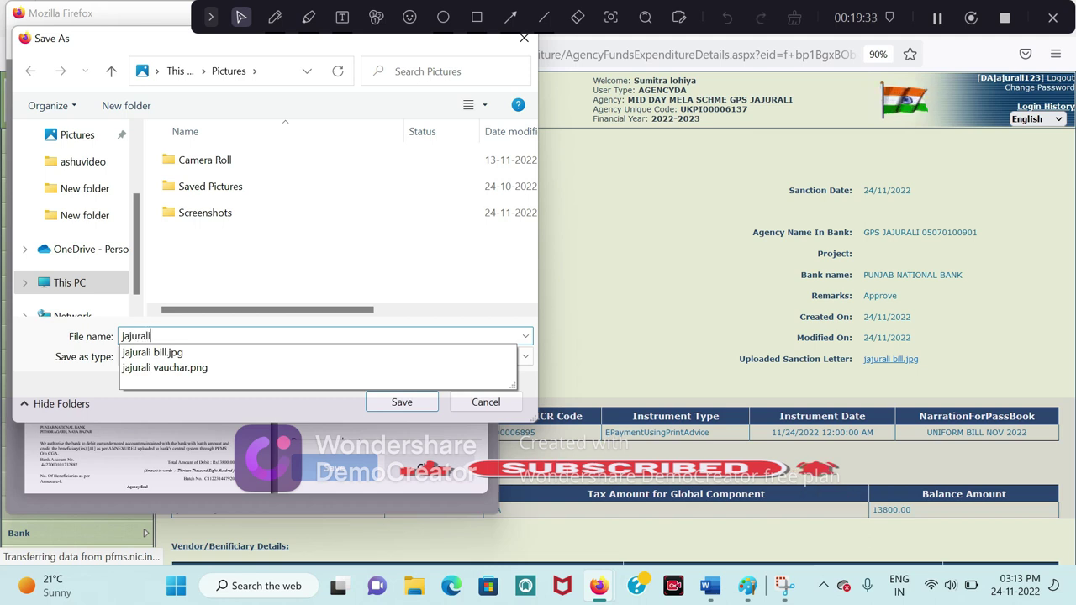
{"action": "type", "text": " bill"}
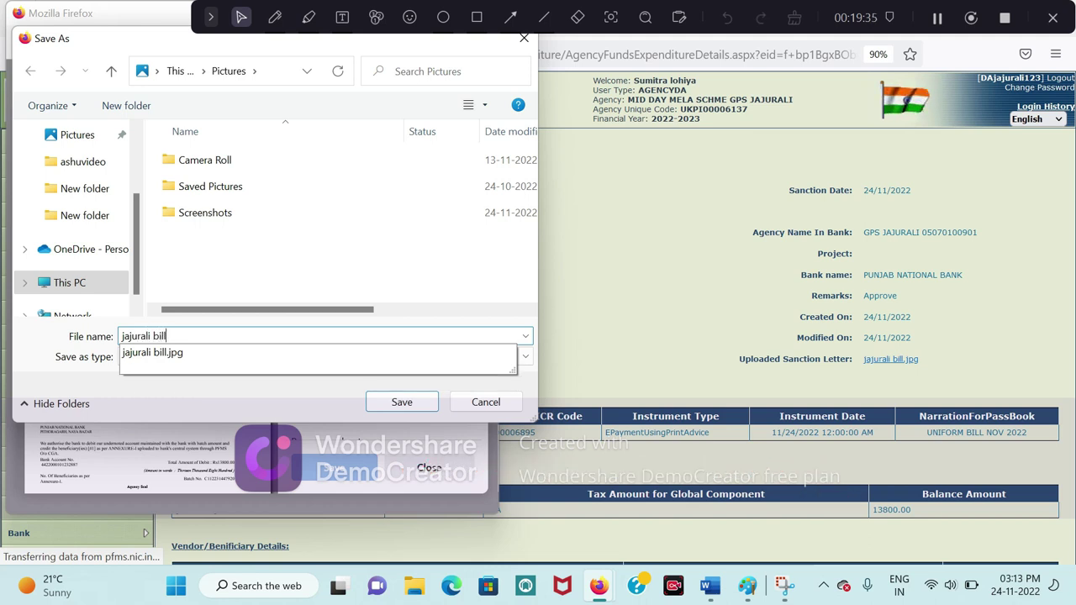
{"action": "left_click", "coordinate": [401, 402]}
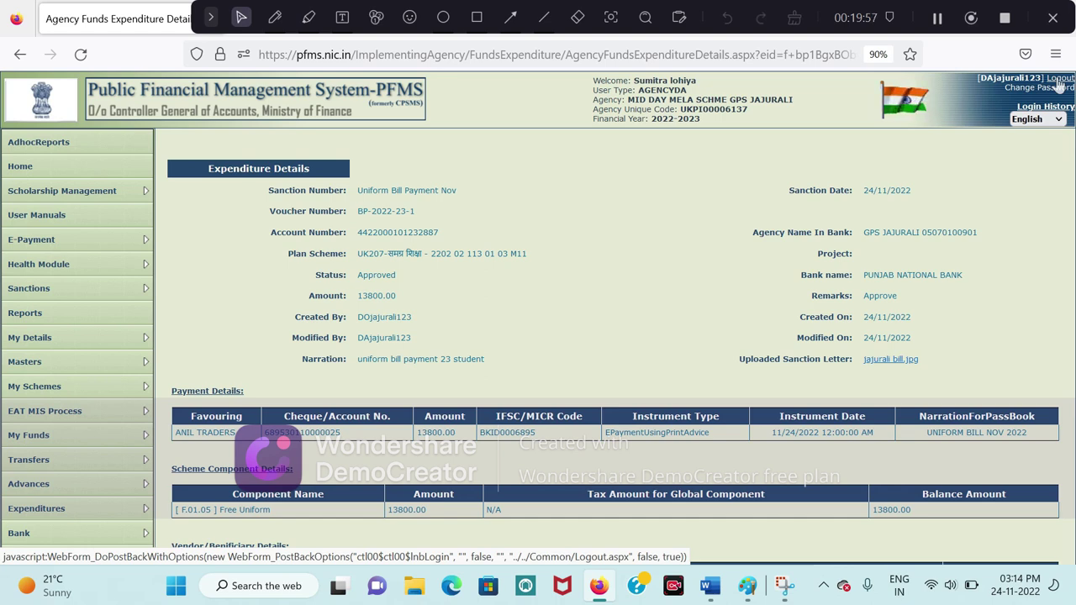
Step: Sign out of the approver account, briefly opening and closing Windows search
{"action": "left_click", "coordinate": [1059, 79]}
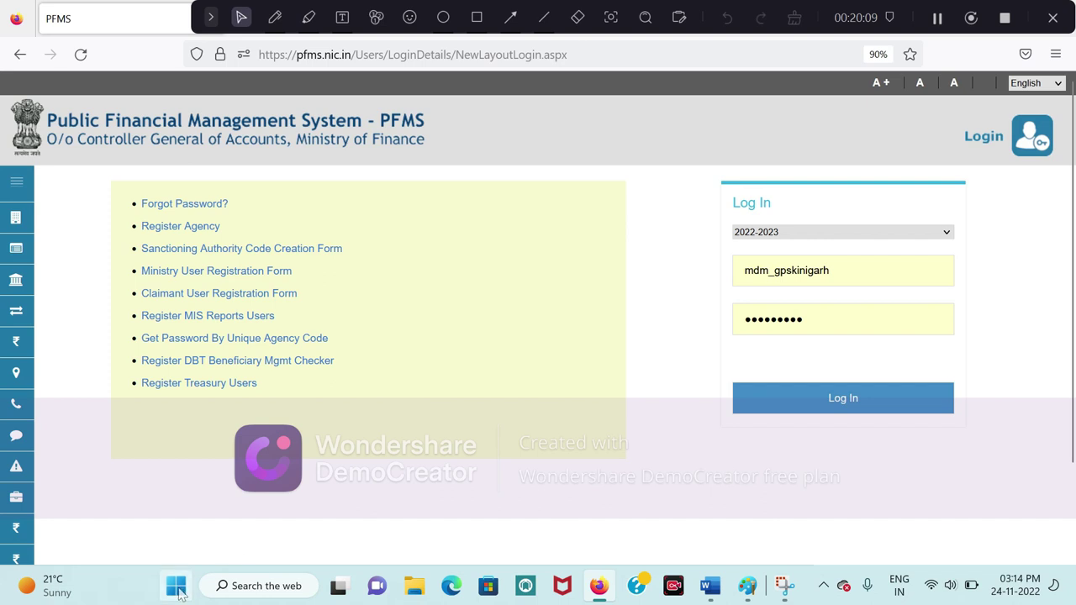
{"action": "left_click", "coordinate": [255, 585]}
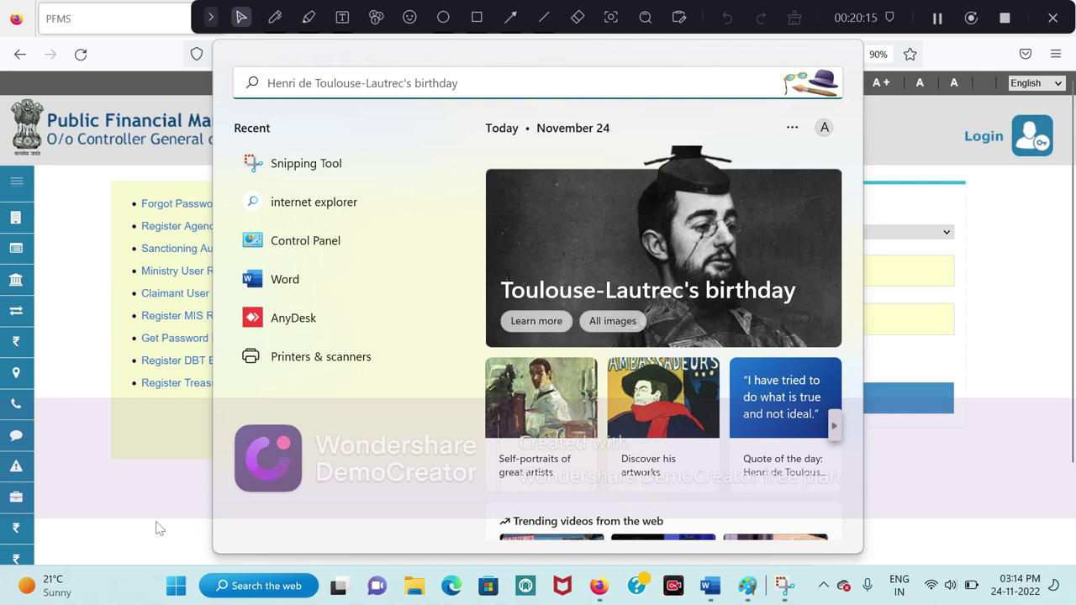
{"action": "left_click", "coordinate": [157, 527]}
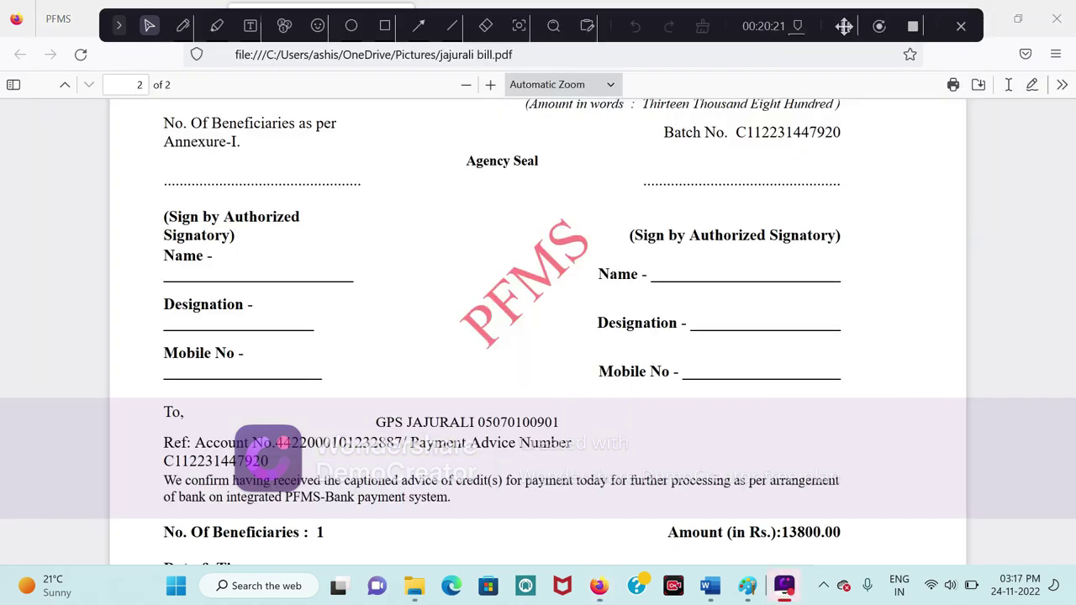
{"action": "left_click", "coordinate": [941, 26]}
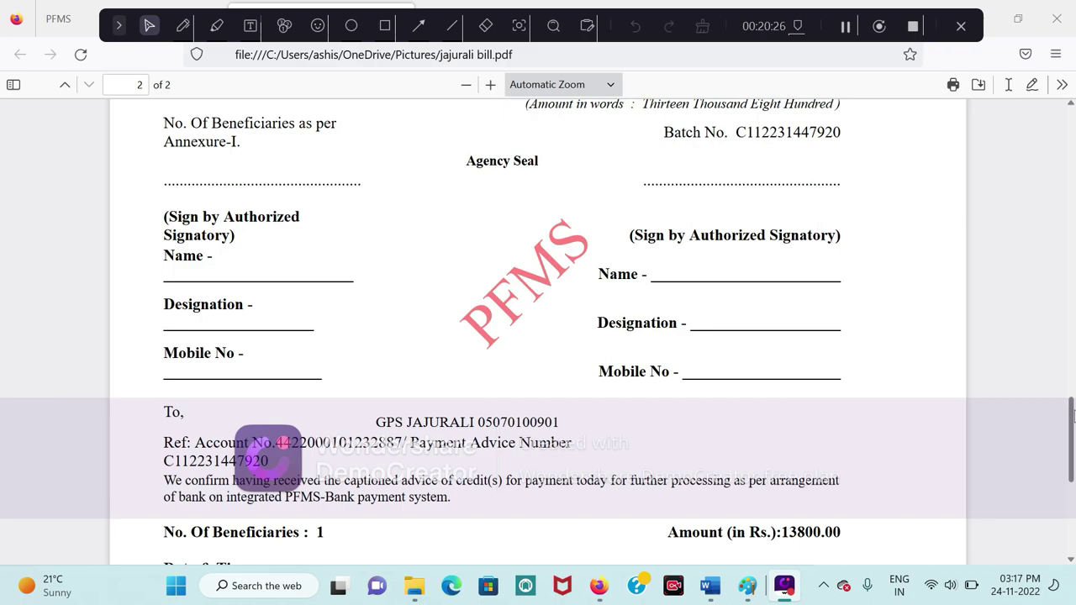
{"action": "mouse_move", "coordinate": [1072, 418]}
{"action": "left_mouse_down"}
{"action": "mouse_move", "coordinate": [1038, 137]}
{"action": "mouse_move", "coordinate": [1049, 106]}
{"action": "mouse_move", "coordinate": [1060, 402]}
{"action": "left_mouse_up"}
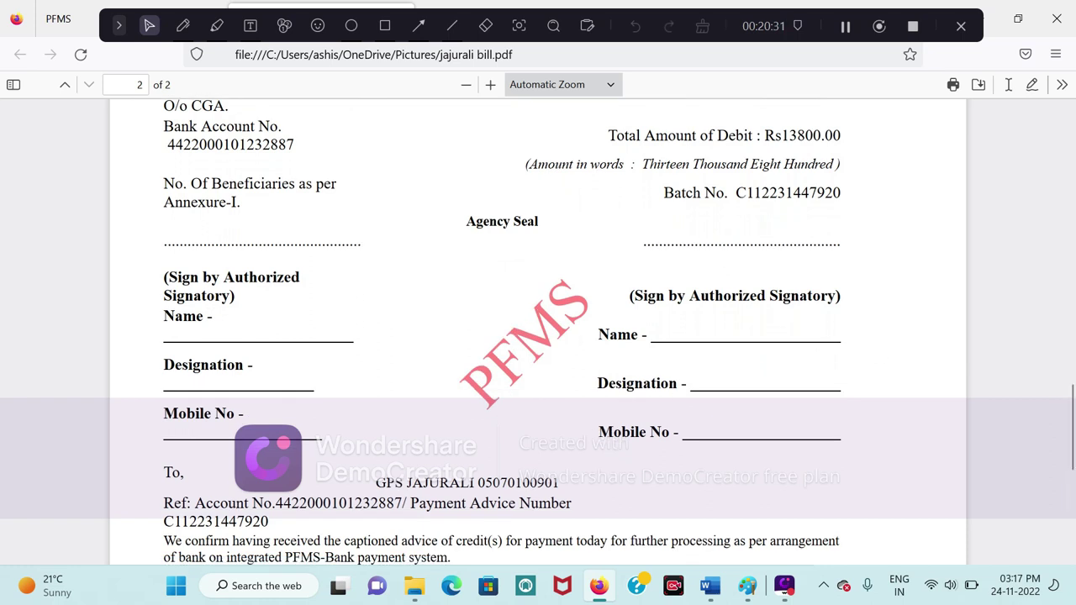